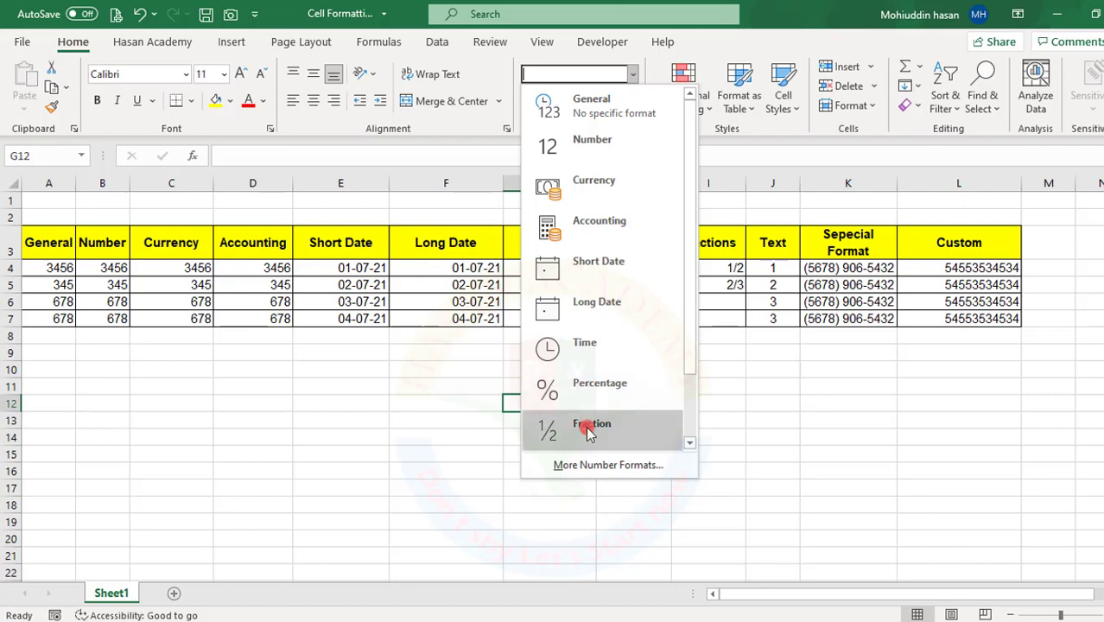
# Step: Review the number format categories in the Format Cells dialog and the values in the General column
pyautogui.click(591, 465)
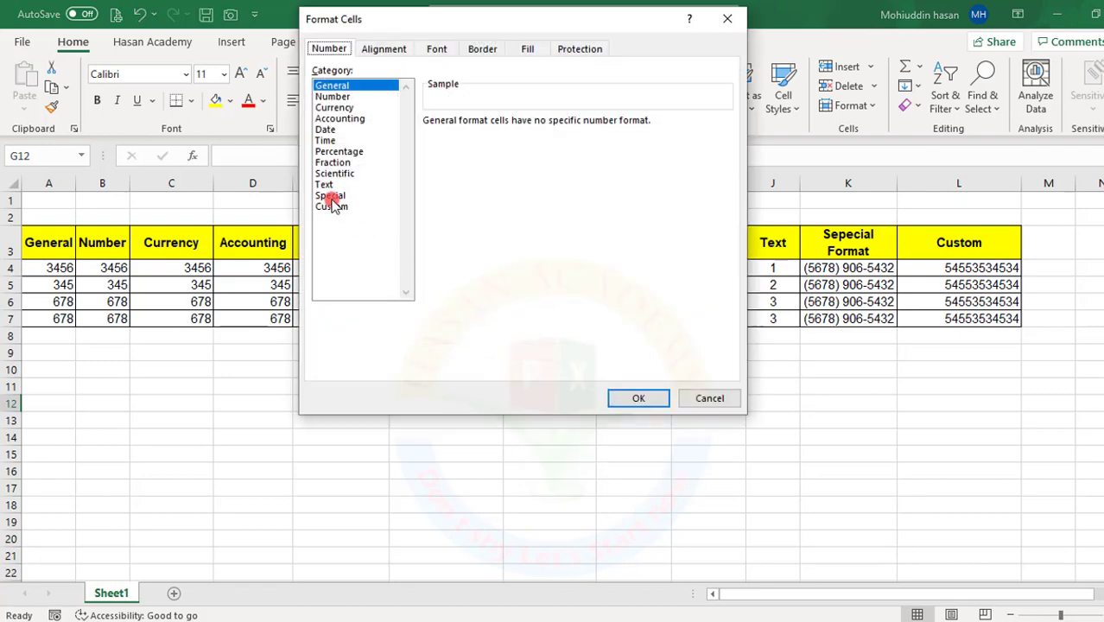
pyautogui.click(726, 398)
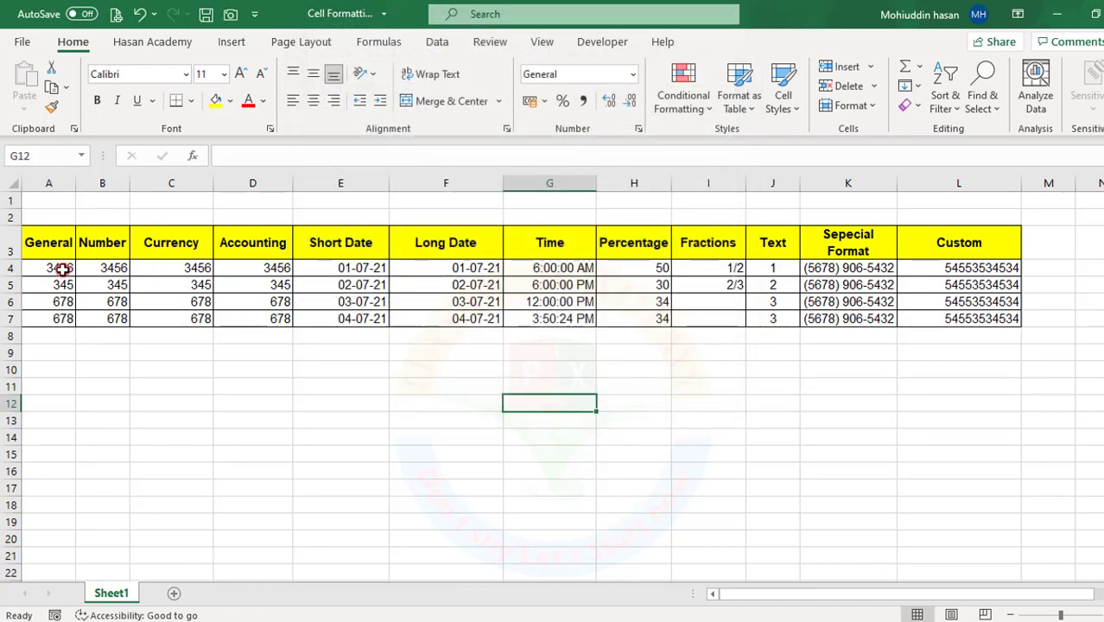
pyautogui.moveTo(63, 269); pyautogui.dragTo(59, 316)
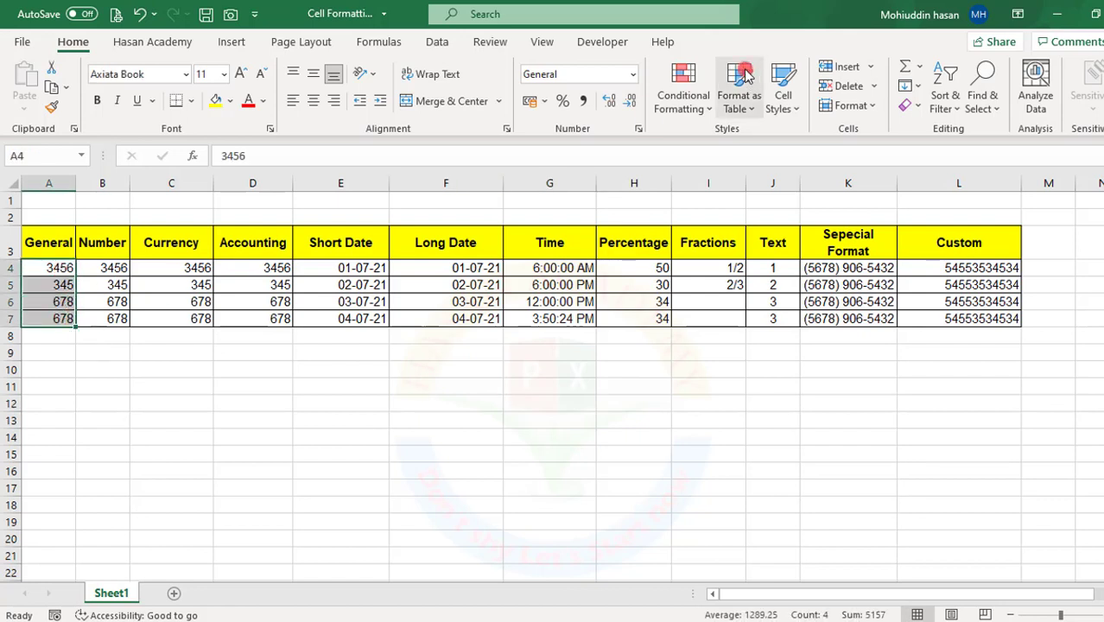
# Step: Enter the number 234234234 in cell E11 and check which number format it uses
pyautogui.click(358, 386)
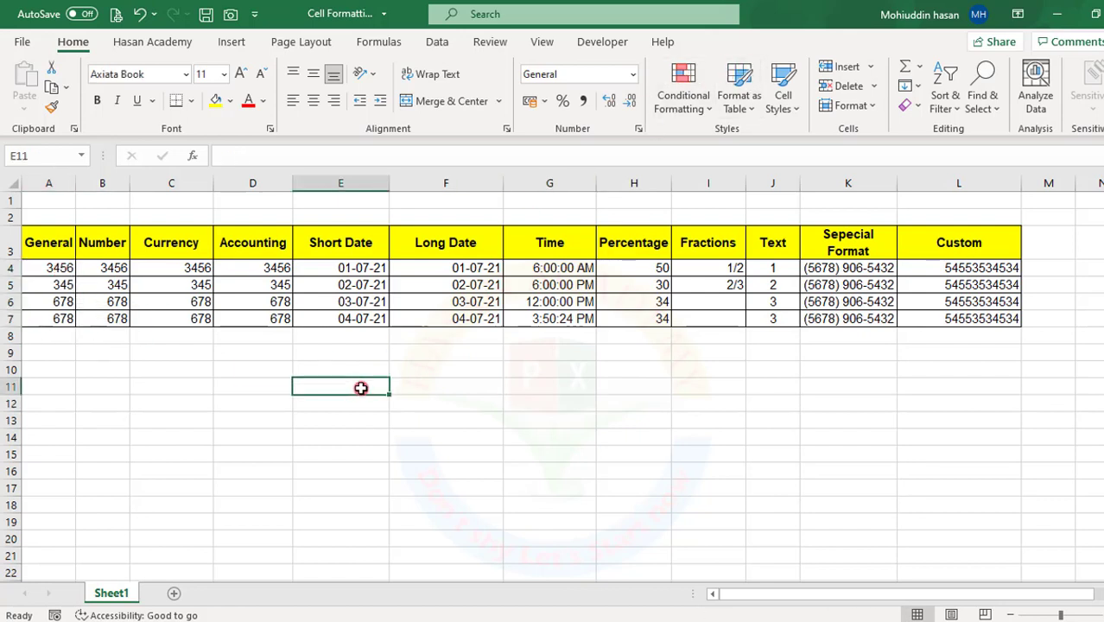
pyautogui.write('234234234')
pyautogui.click(434, 401)
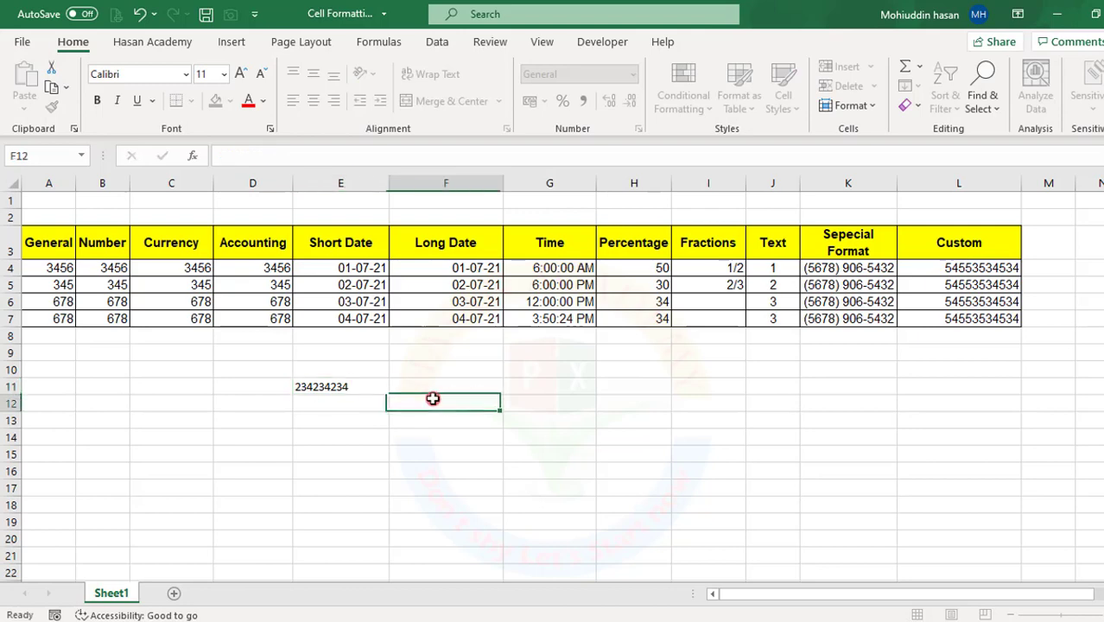
pyautogui.click(359, 382)
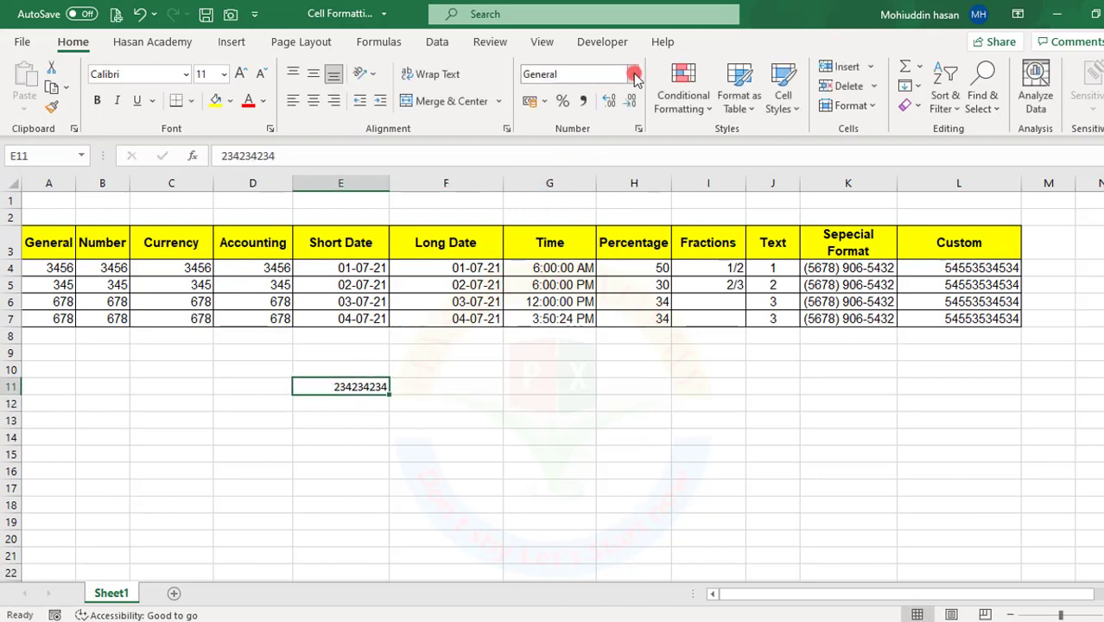
pyautogui.click(278, 367)
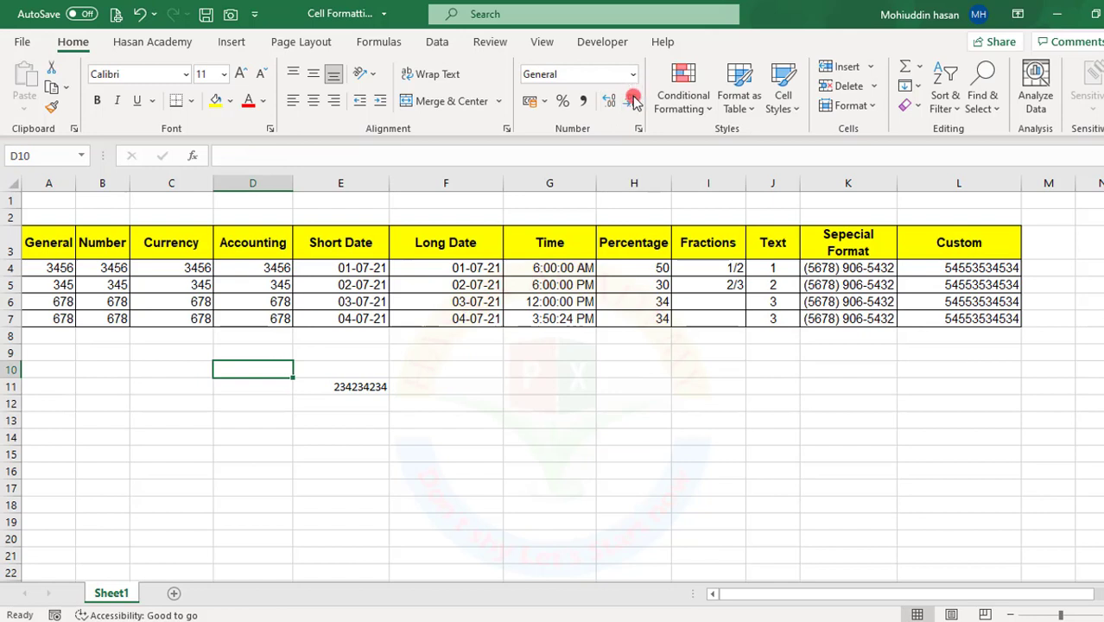
# Step: Enter the text fsdfsadfd in cell F11 and compare its number format with that of cell E11
pyautogui.click(443, 389)
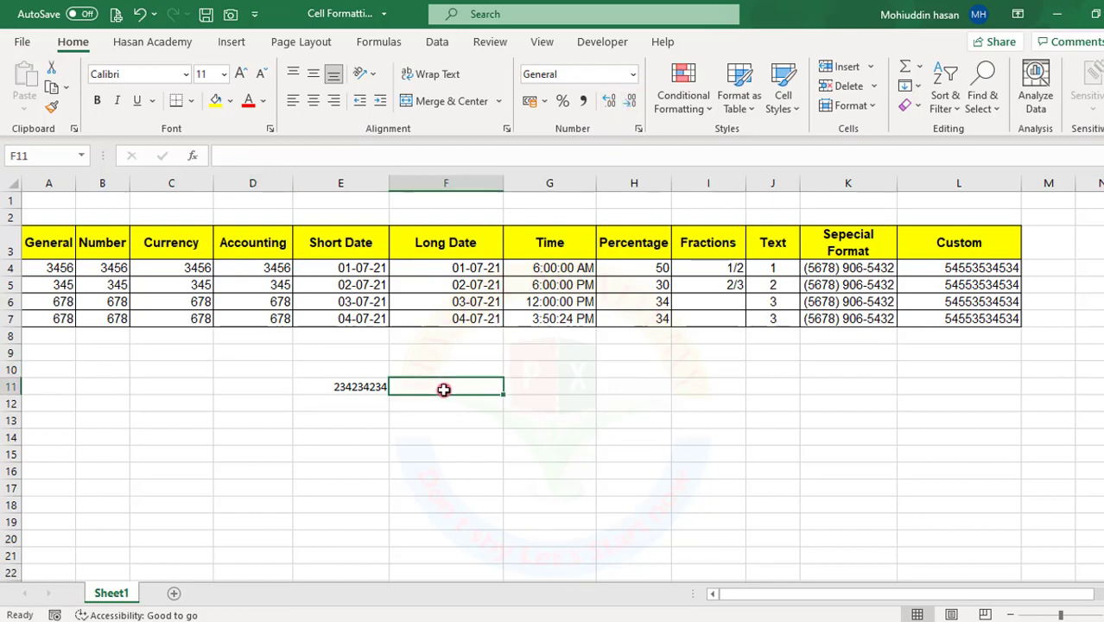
pyautogui.write('fsdfsadfd')
pyautogui.click(455, 435)
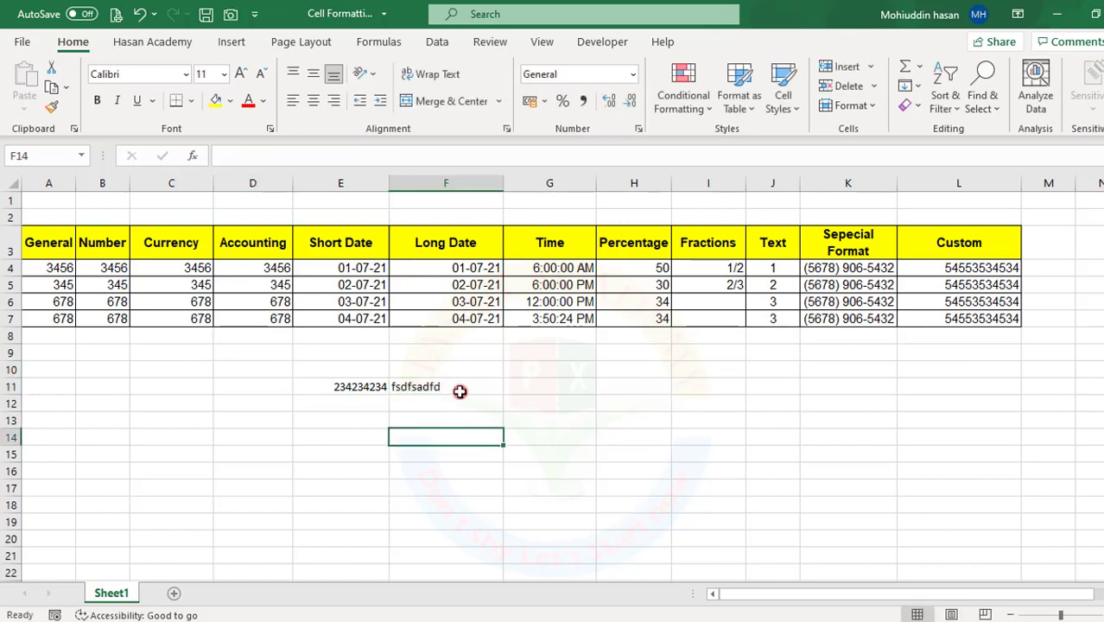
pyautogui.click(451, 381)
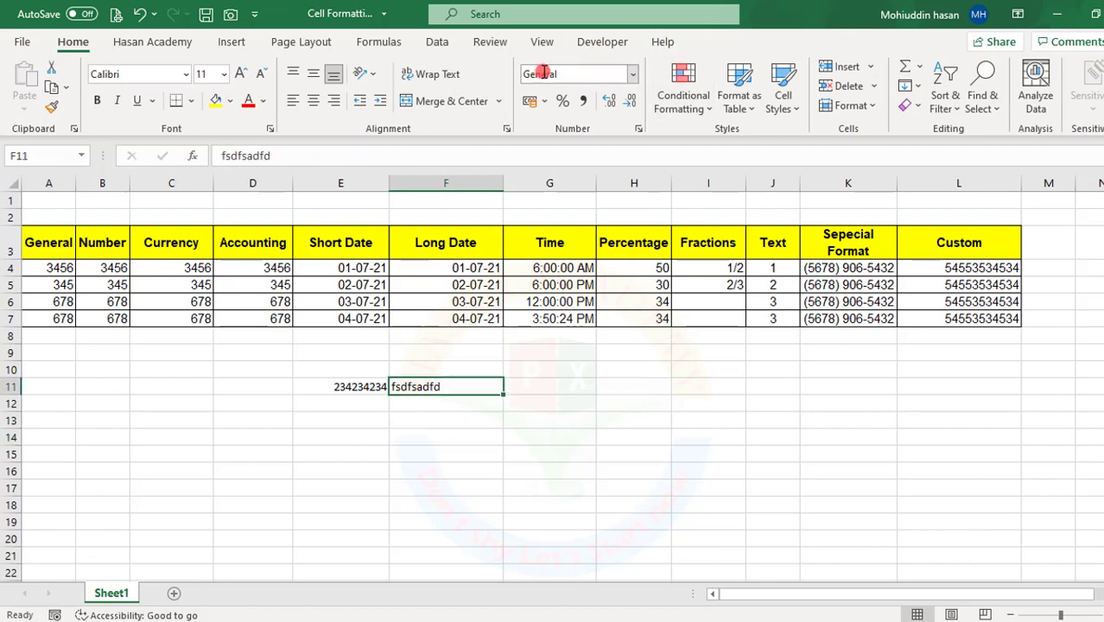
pyautogui.click(356, 382)
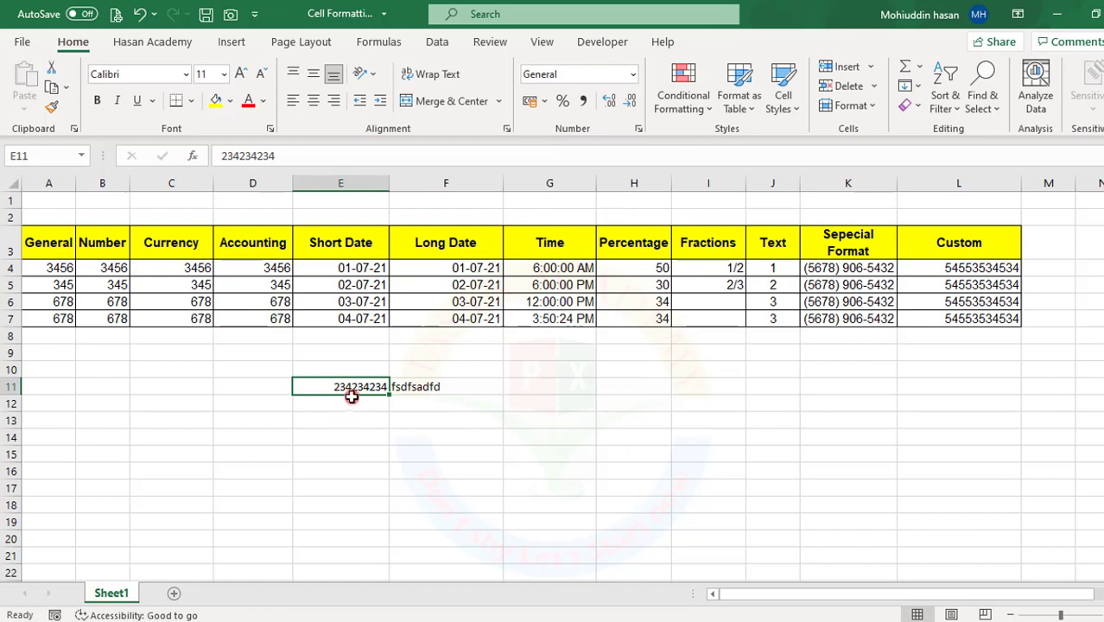
pyautogui.click(434, 390)
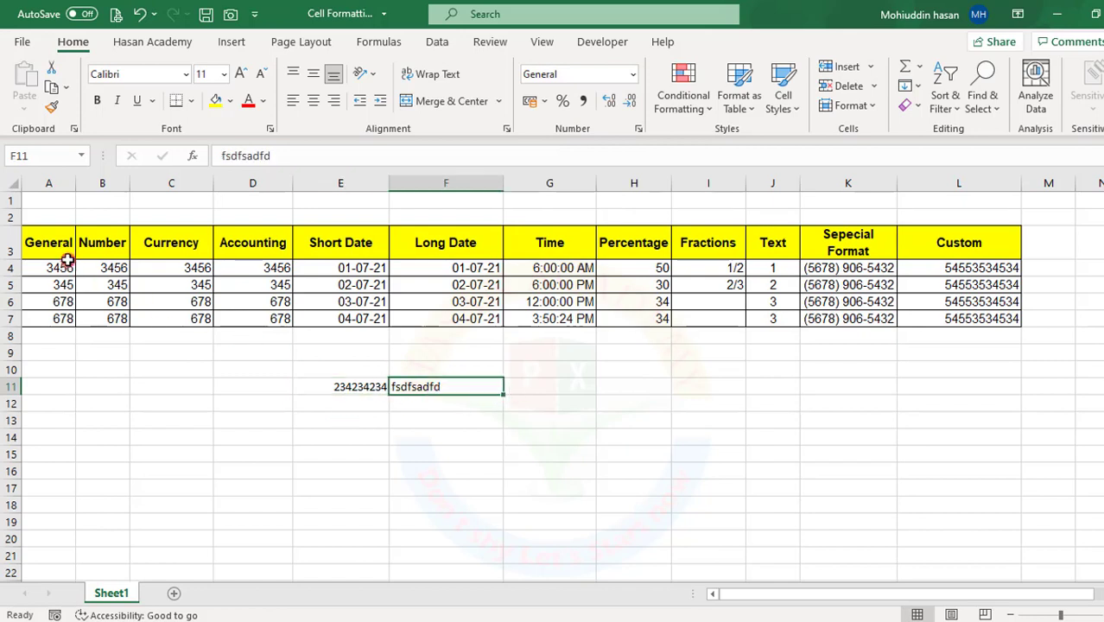
# Step: Widen column B, headed Number, to about 14.14
pyautogui.moveTo(92, 266); pyautogui.dragTo(94, 319)
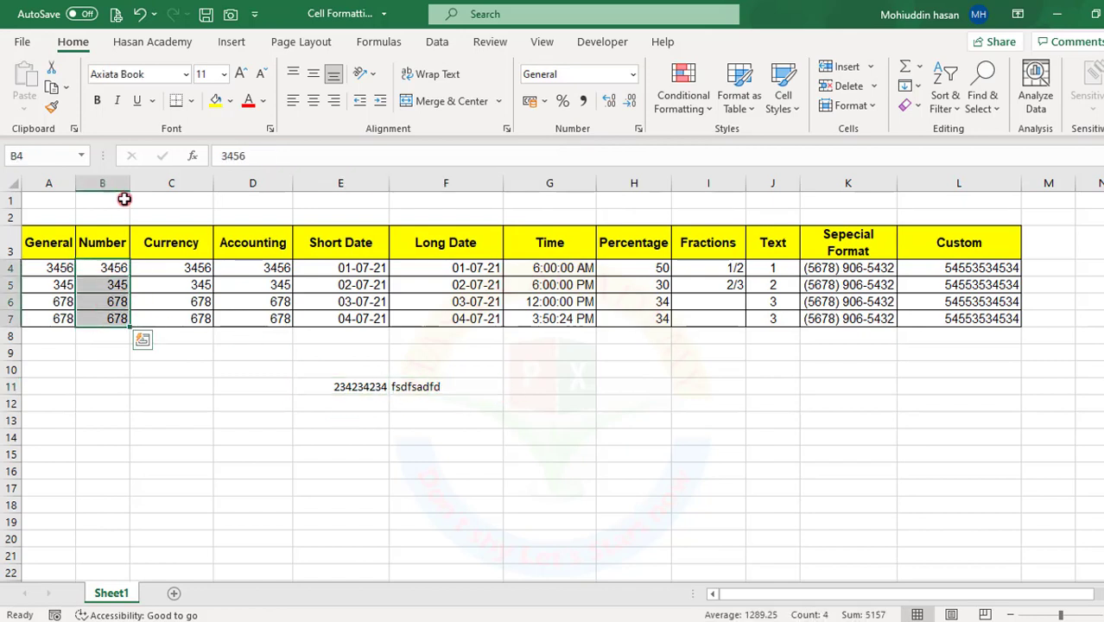
pyautogui.moveTo(125, 183); pyautogui.dragTo(163, 185)
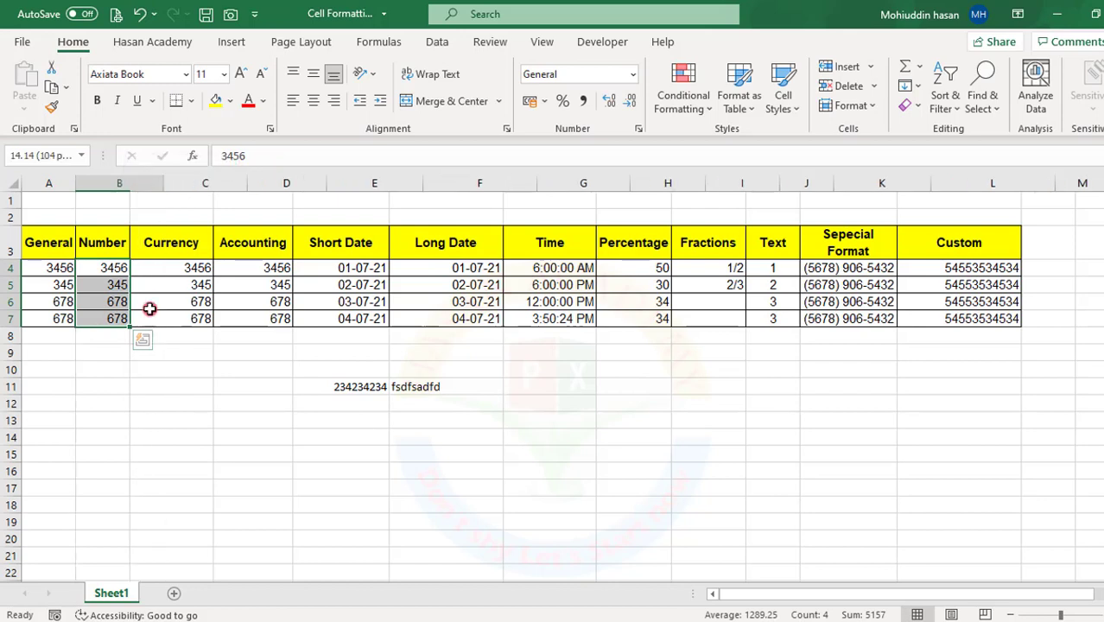
pyautogui.click(147, 401)
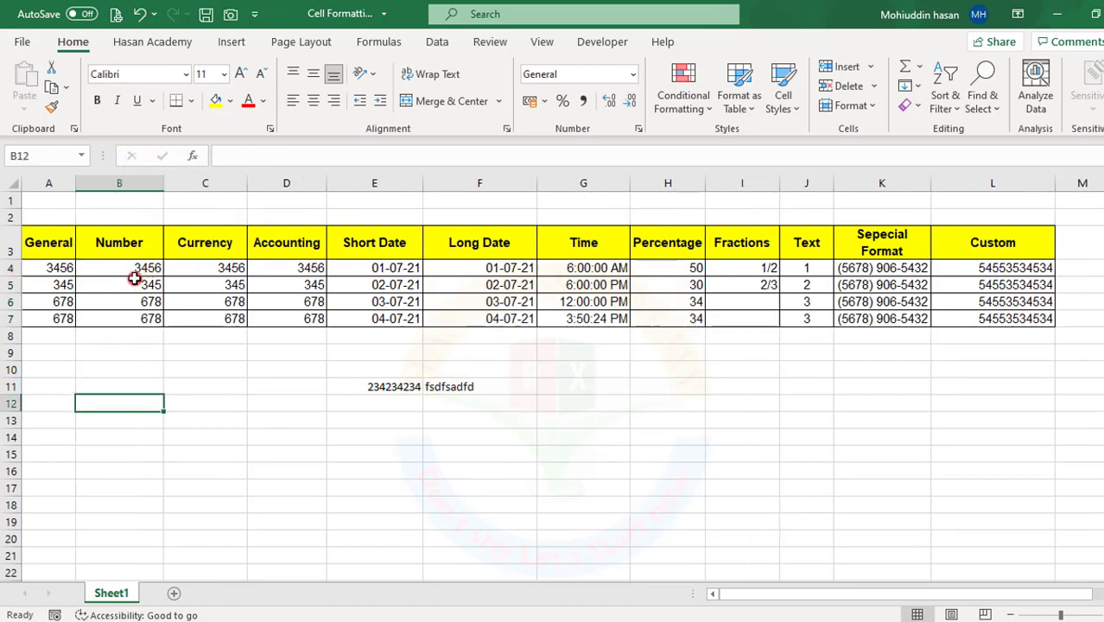
# Step: Check the format of cell B4 and apply the Number format to the values in B4:B7
pyautogui.click(137, 266)
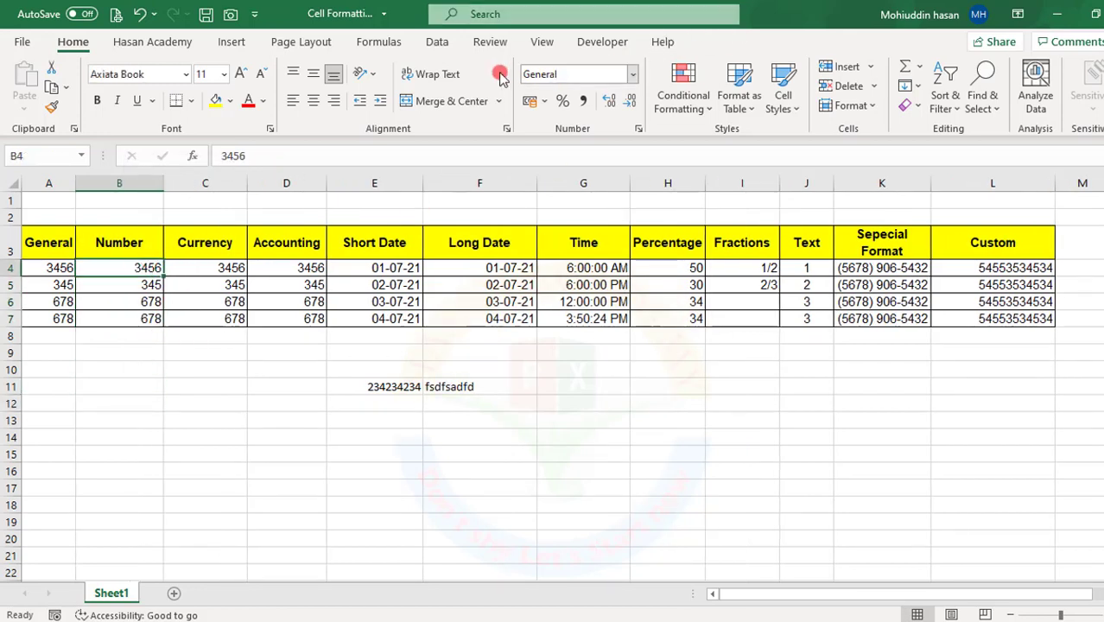
pyautogui.click(168, 388)
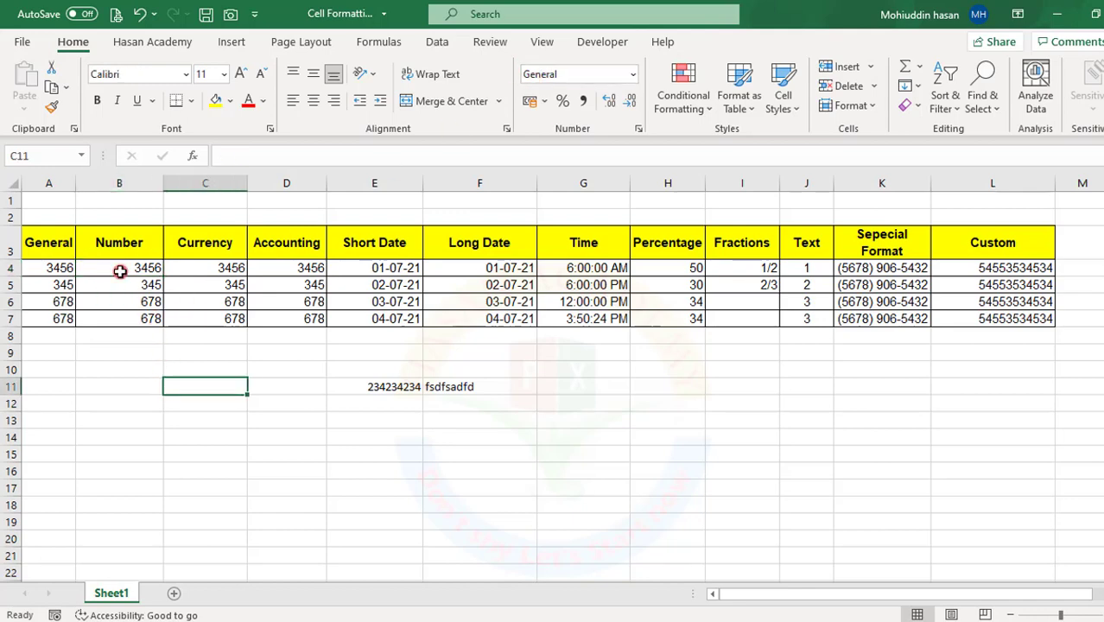
pyautogui.moveTo(120, 271); pyautogui.dragTo(111, 317)
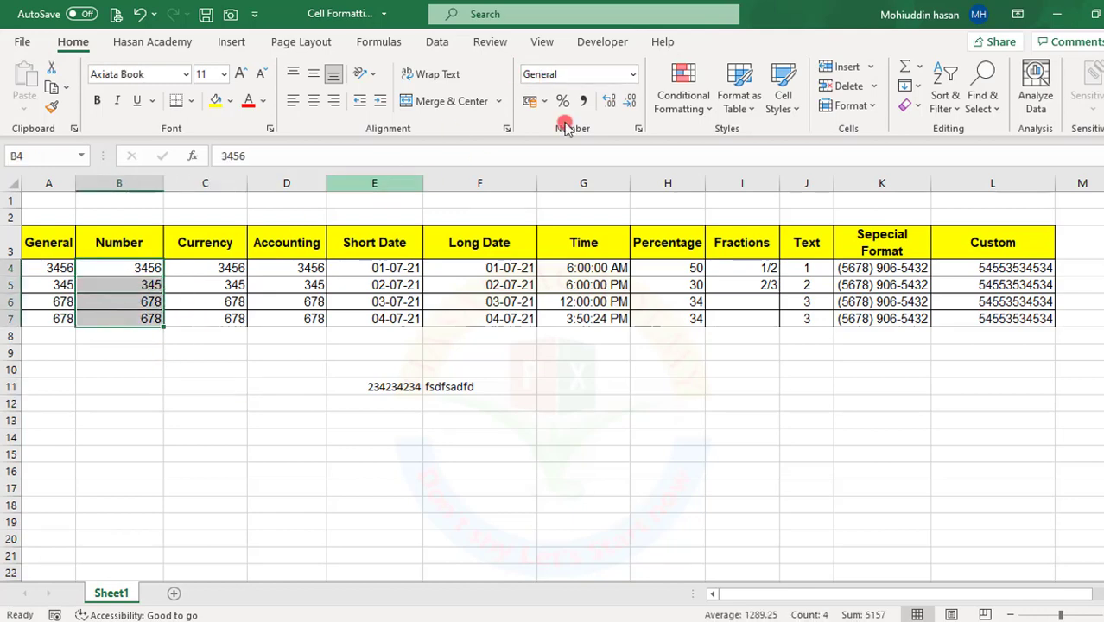
pyautogui.click(633, 78)
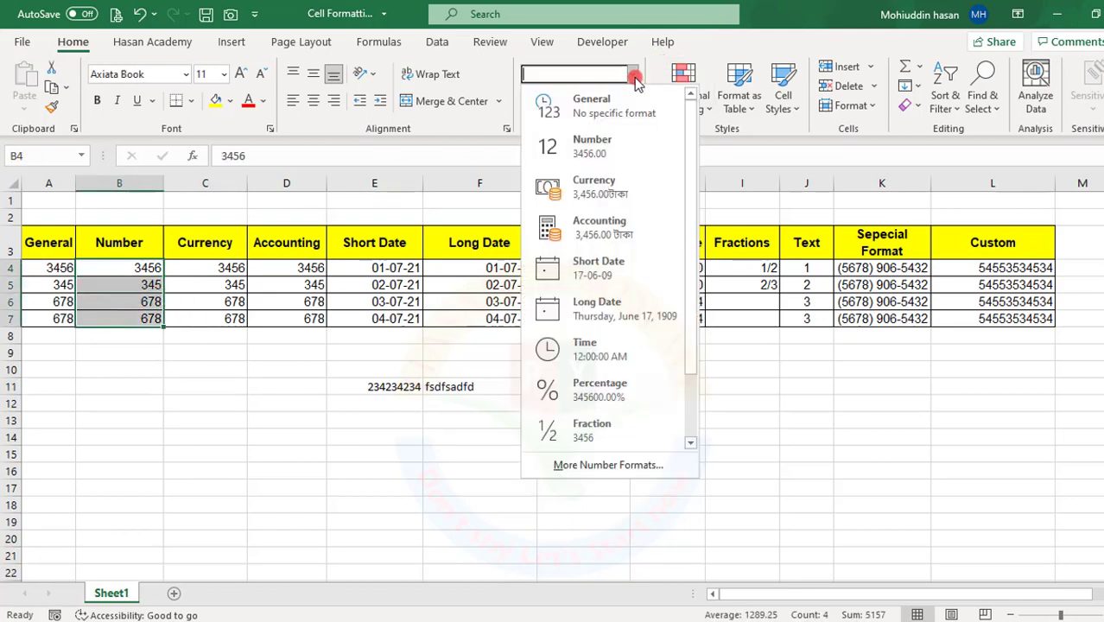
pyautogui.click(584, 153)
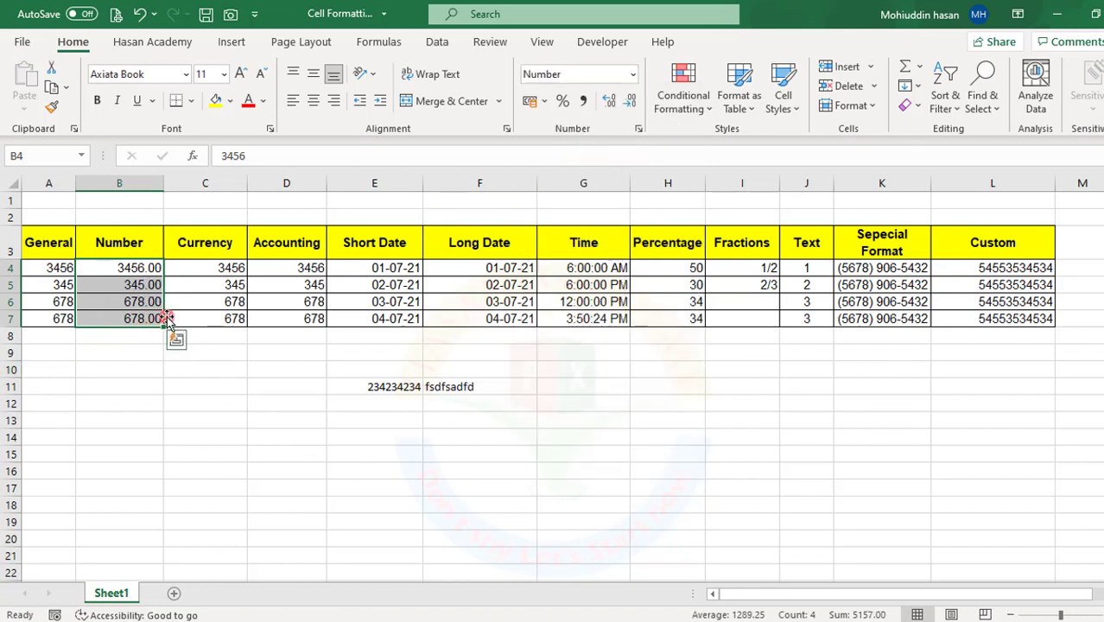
pyautogui.click(99, 365)
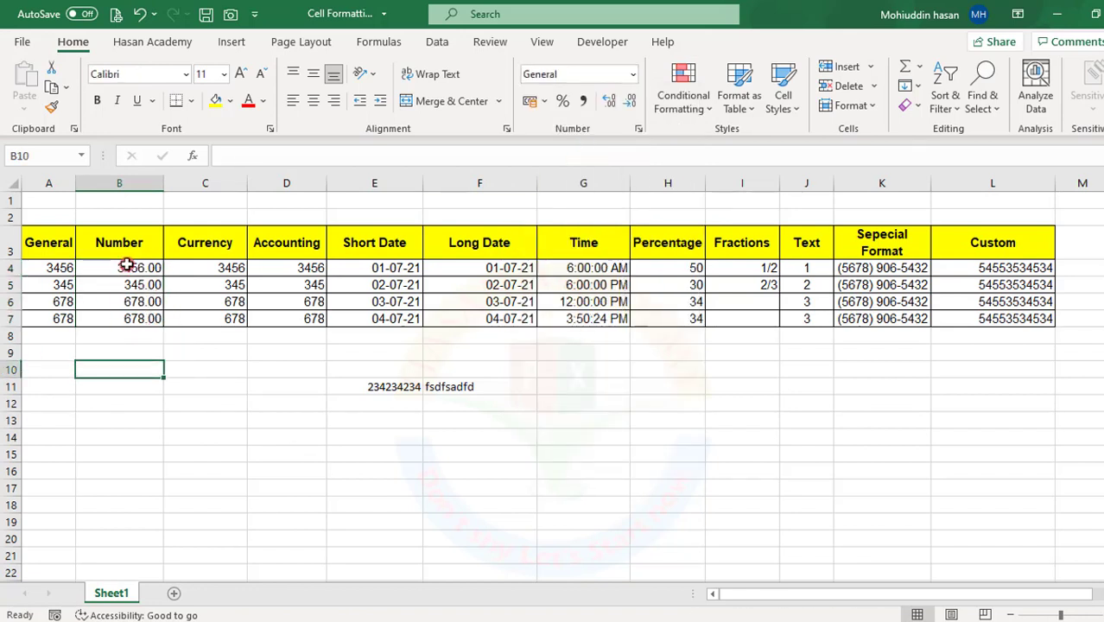
# Step: Examine the number format settings available for B4:B7, including decimal places, thousands separator and negative number styles
pyautogui.moveTo(129, 265); pyautogui.dragTo(128, 317)
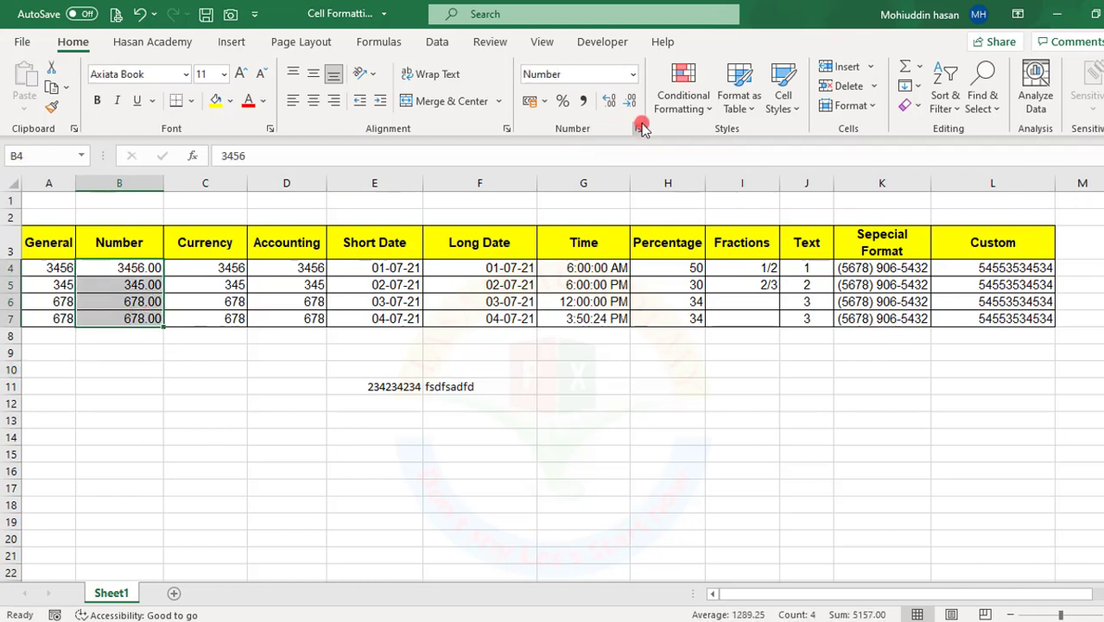
pyautogui.click(638, 127)
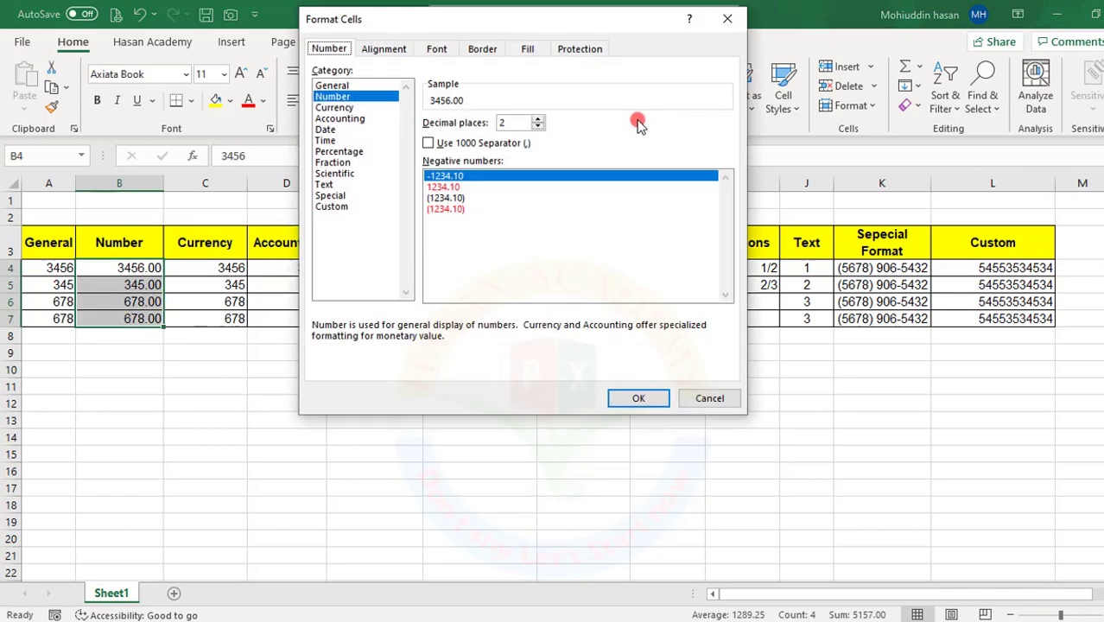
pyautogui.click(708, 400)
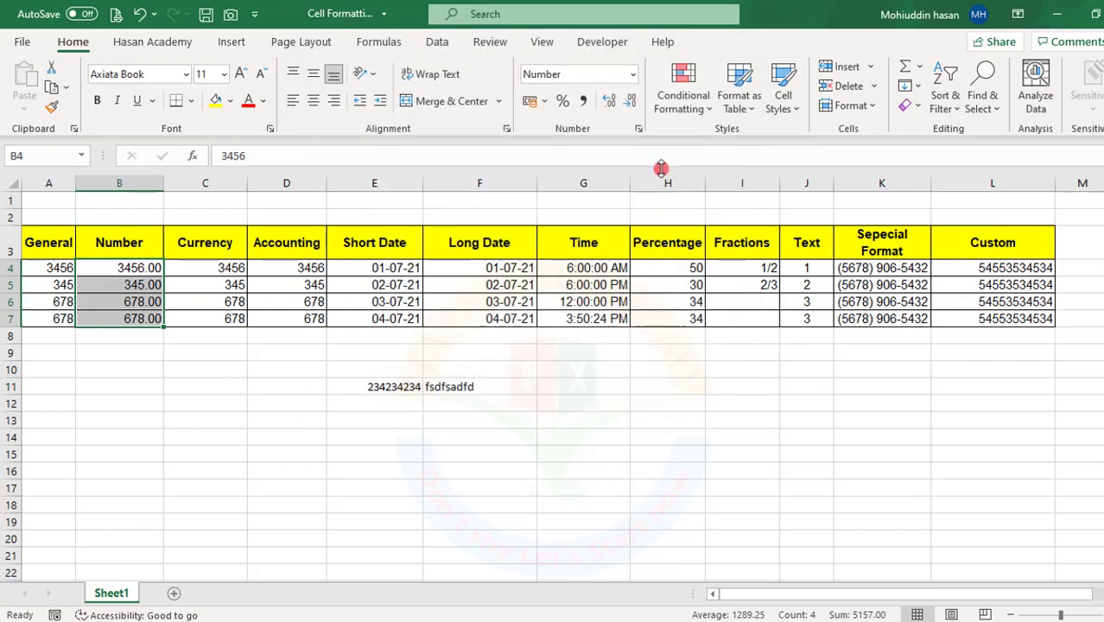
pyautogui.click(633, 75)
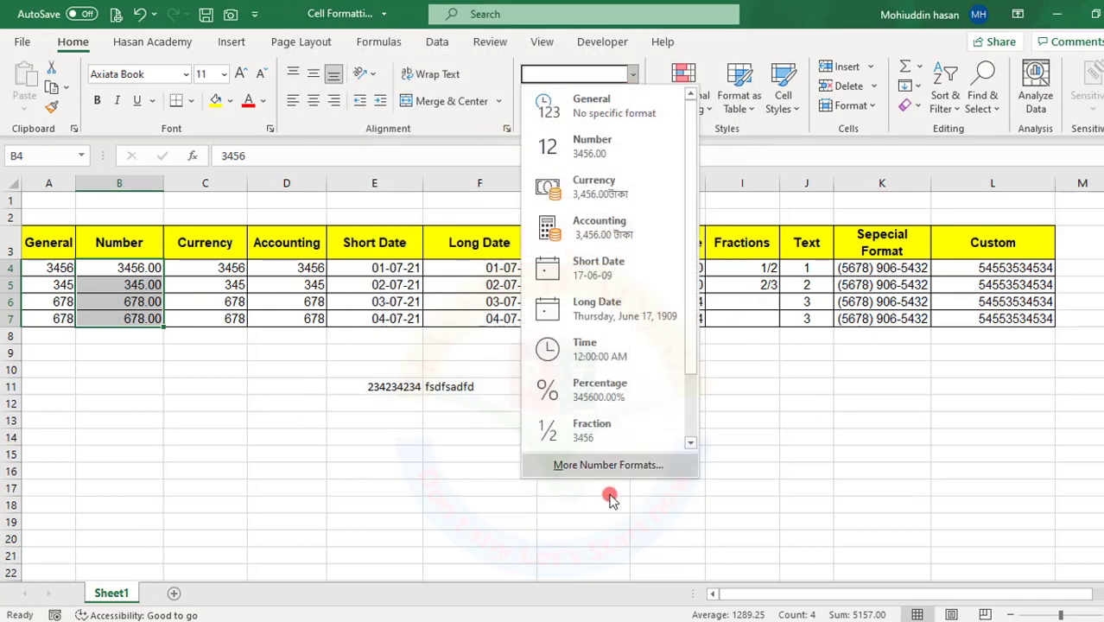
pyautogui.click(780, 505)
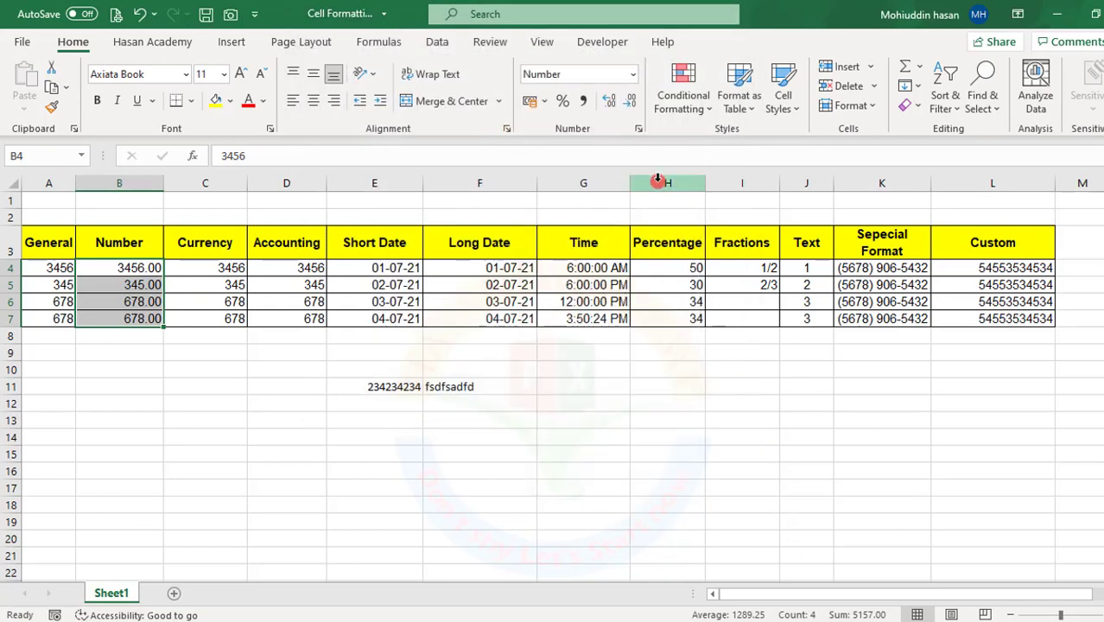
pyautogui.click(639, 129)
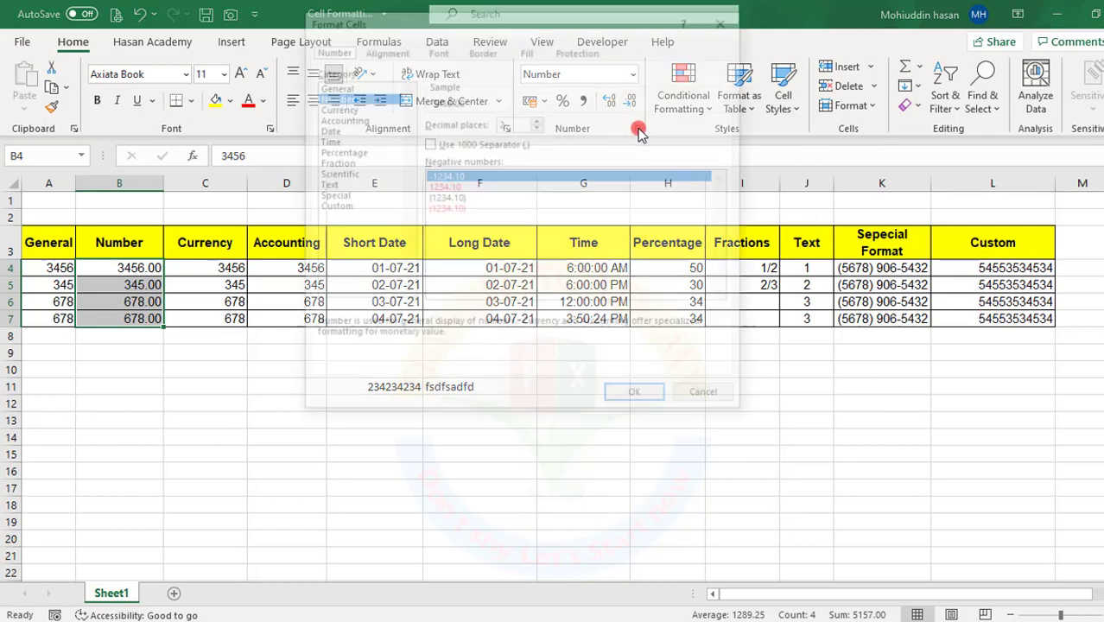
pyautogui.moveTo(552, 16)
pyautogui.mouseDown()
pyautogui.moveTo(604, 13)
pyautogui.moveTo(476, 12)
pyautogui.moveTo(537, 14)
pyautogui.mouseUp()
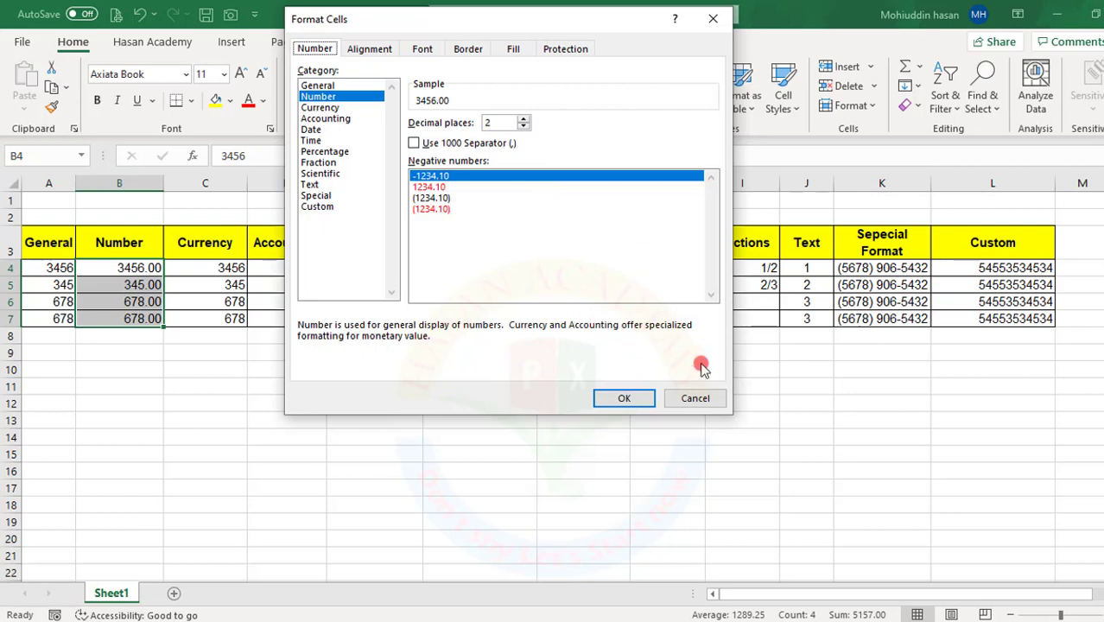
pyautogui.click(701, 399)
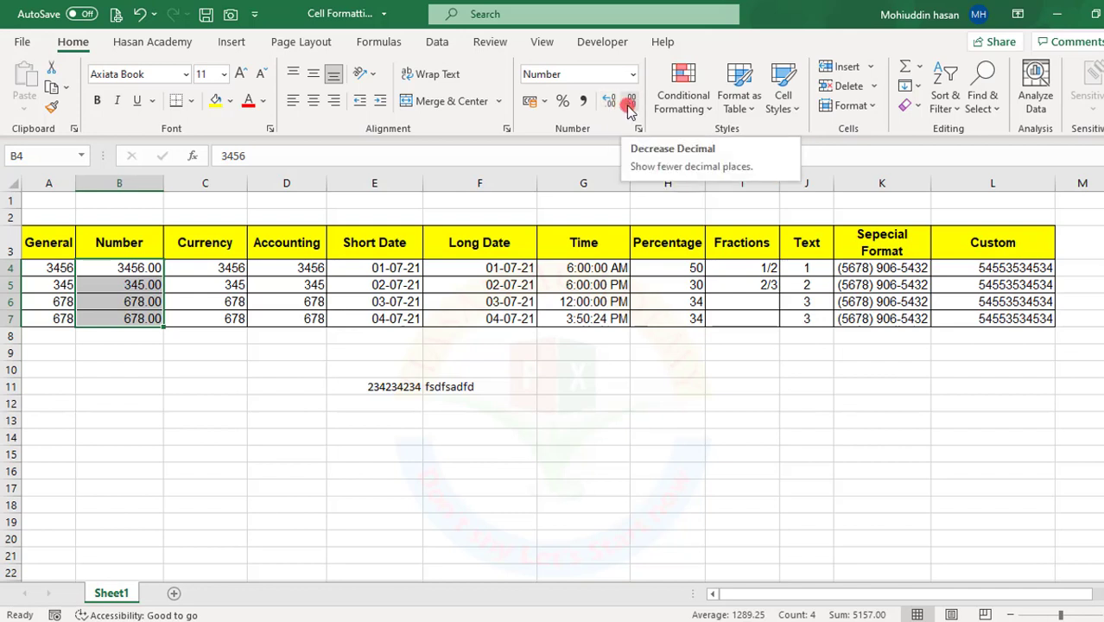
pyautogui.click(127, 271)
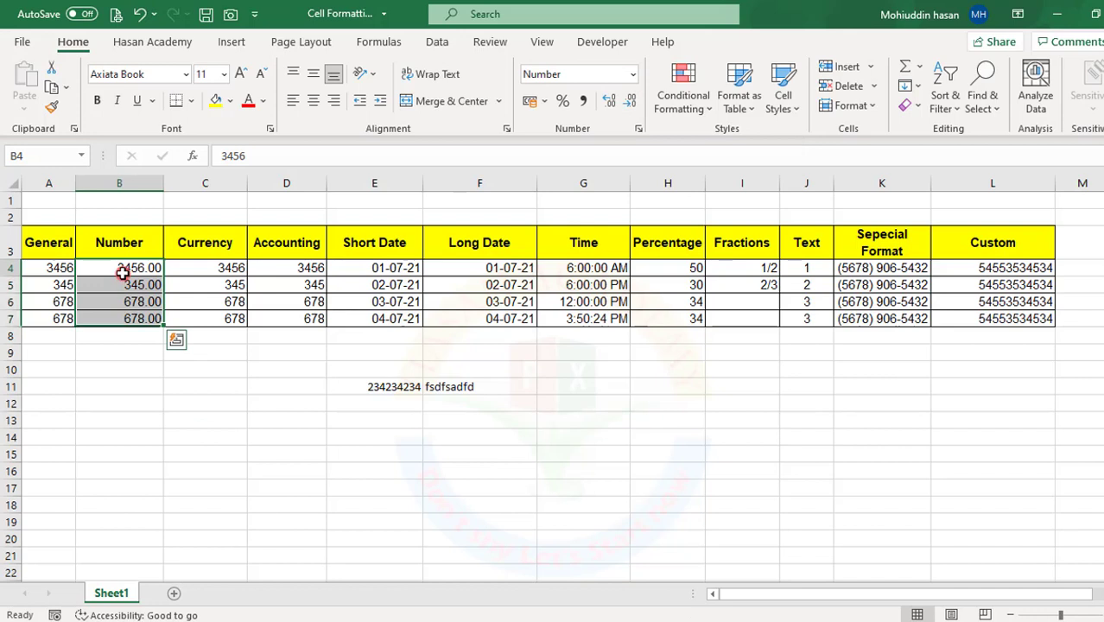
pyautogui.click(158, 366)
# Step: Decrease the decimals of the values in B4:B7 to zero decimal places
pyautogui.moveTo(139, 272); pyautogui.dragTo(146, 322)
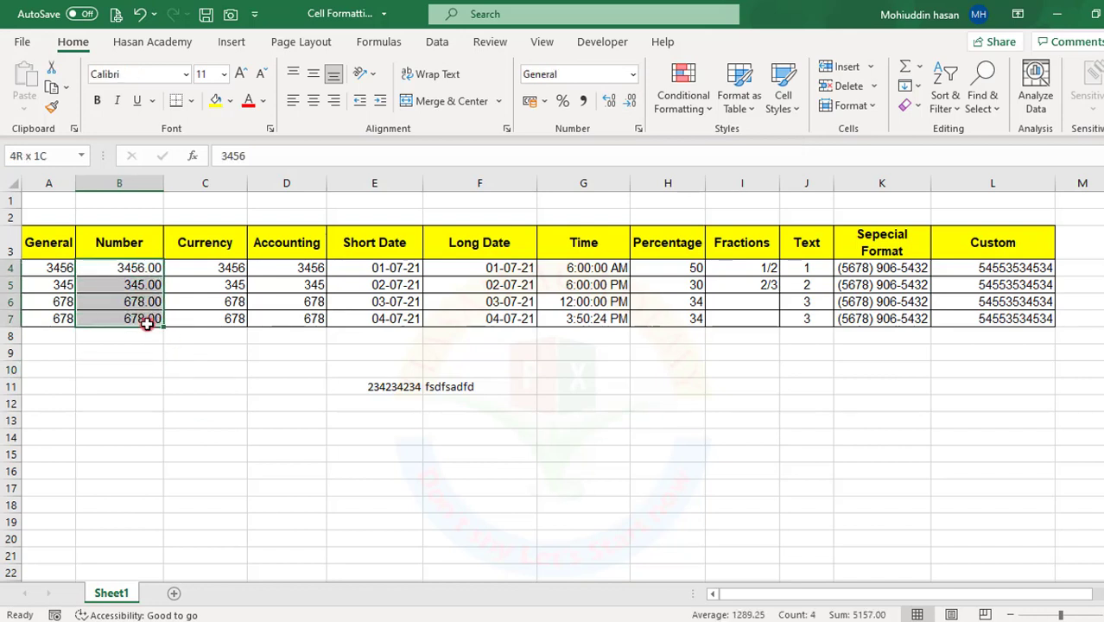
pyautogui.click(630, 101)
pyautogui.click(630, 101)
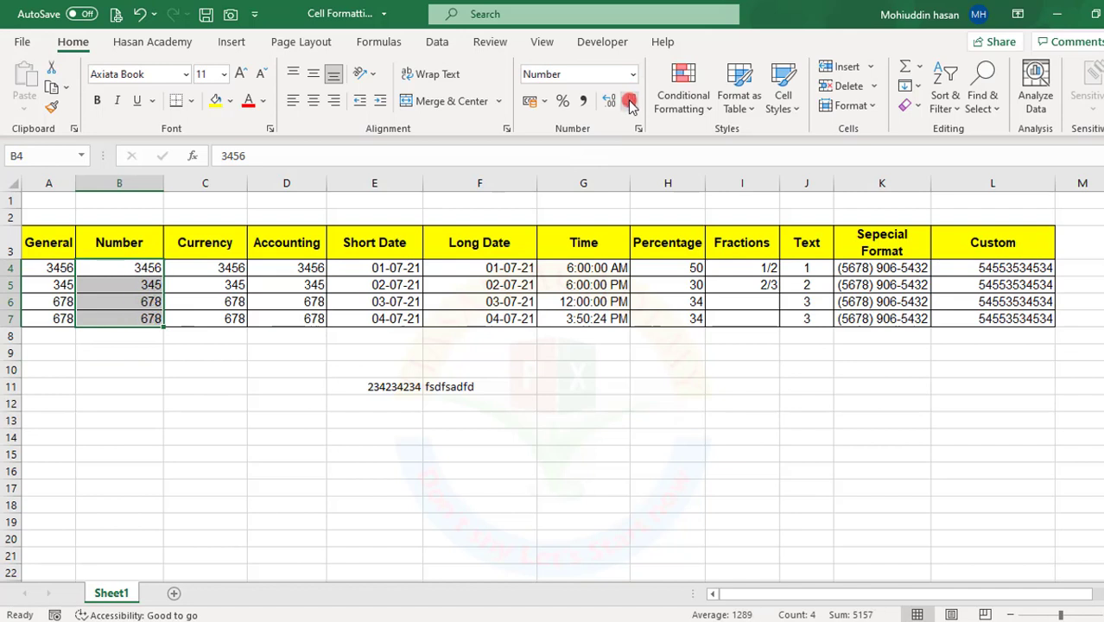
# Step: Increase the decimals of the Number column values in B4:B7 to four decimal places
pyautogui.click(611, 102)
pyautogui.click(611, 101)
pyautogui.click(611, 101)
pyautogui.click(610, 101)
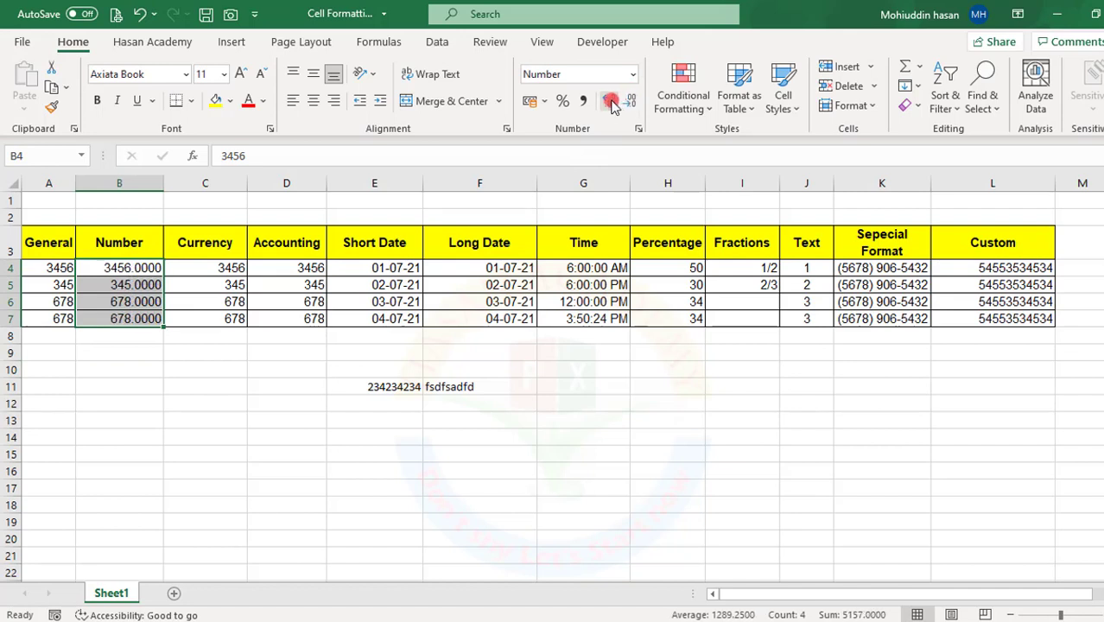
# Step: Remove all four decimal places from the values in B4:B7 again
pyautogui.click(627, 102)
pyautogui.click(633, 102)
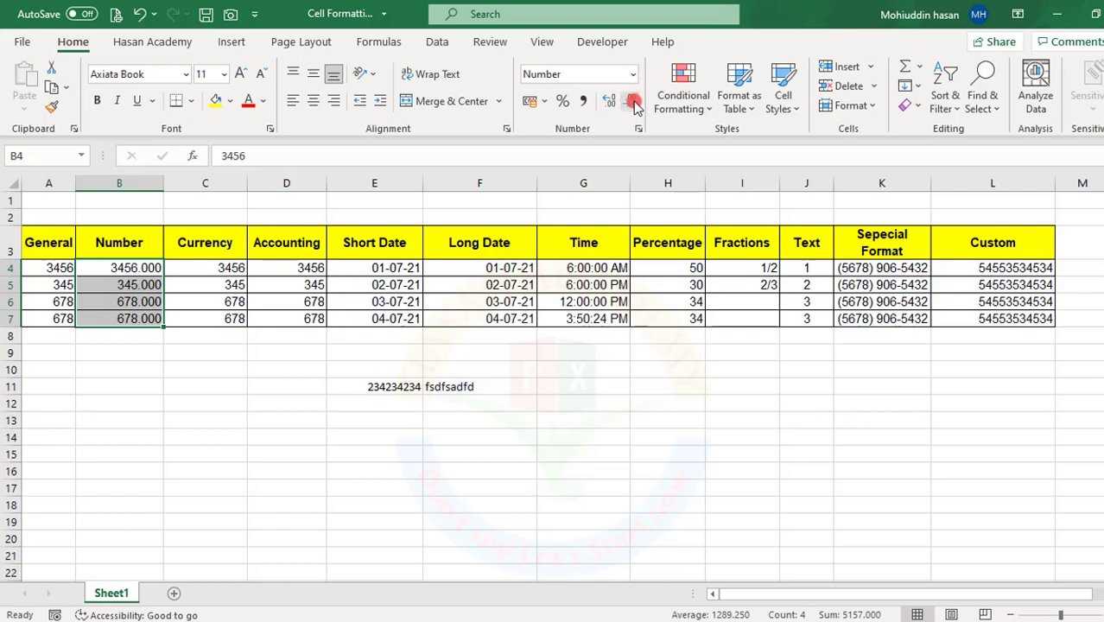
pyautogui.click(633, 102)
pyautogui.click(633, 102)
pyautogui.click(633, 102)
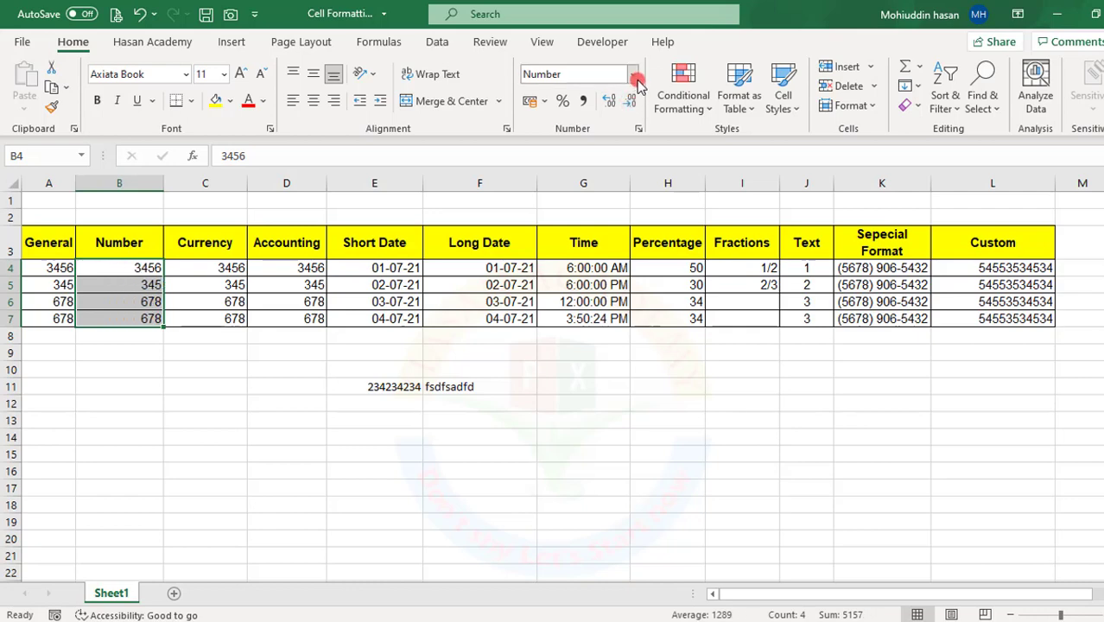
# Step: Format B4:B7 as Number with three decimal places and the leading minus style -1234.210 for negative numbers
pyautogui.click(639, 129)
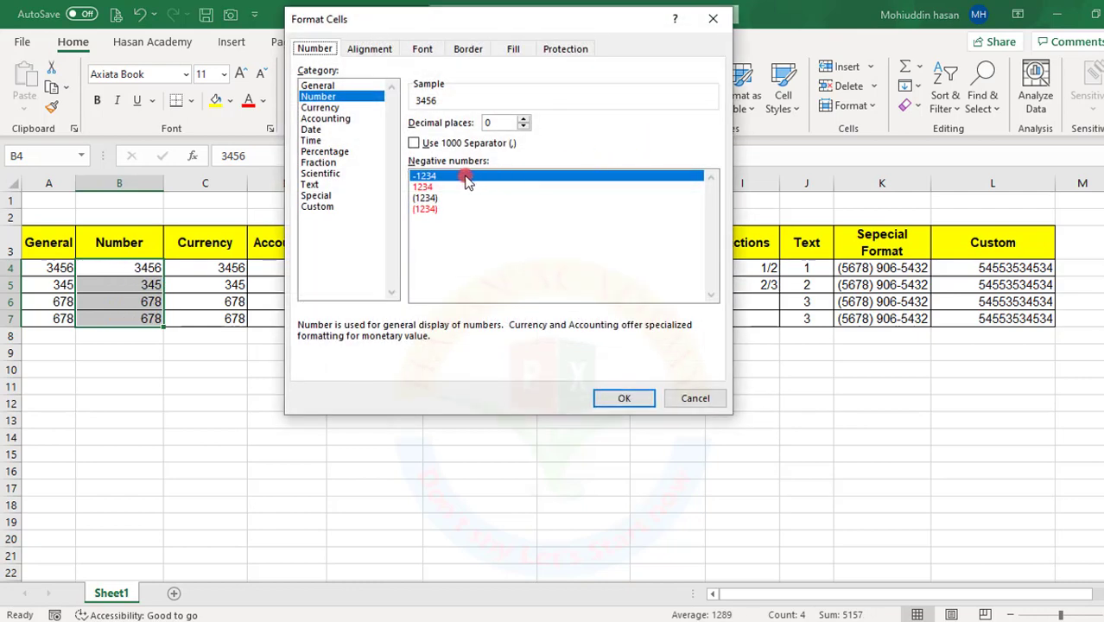
pyautogui.click(485, 121)
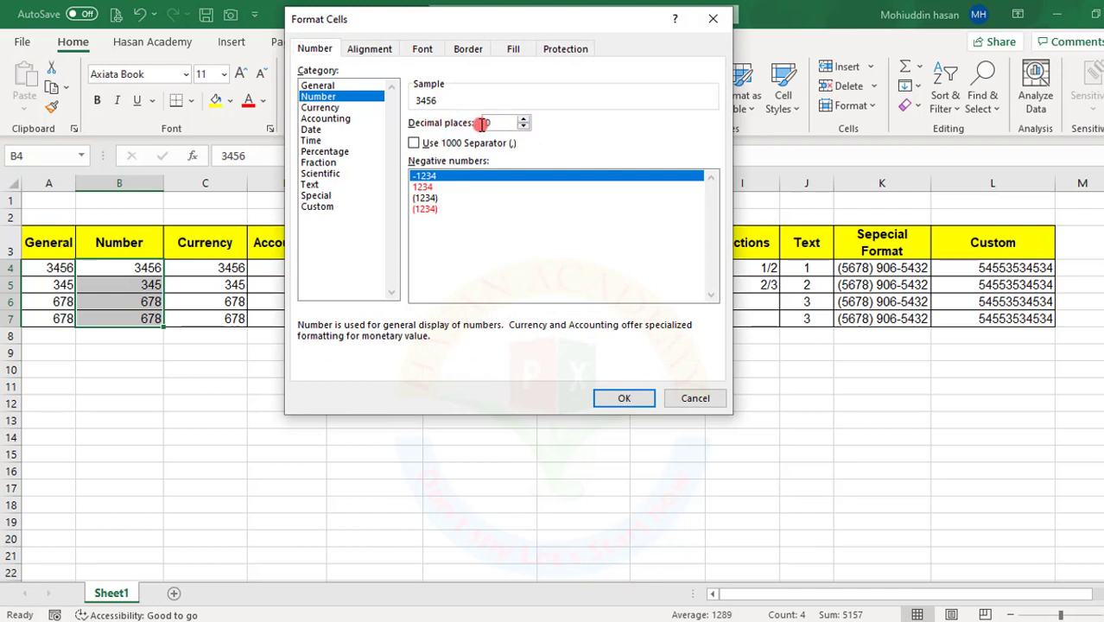
pyautogui.click(525, 120)
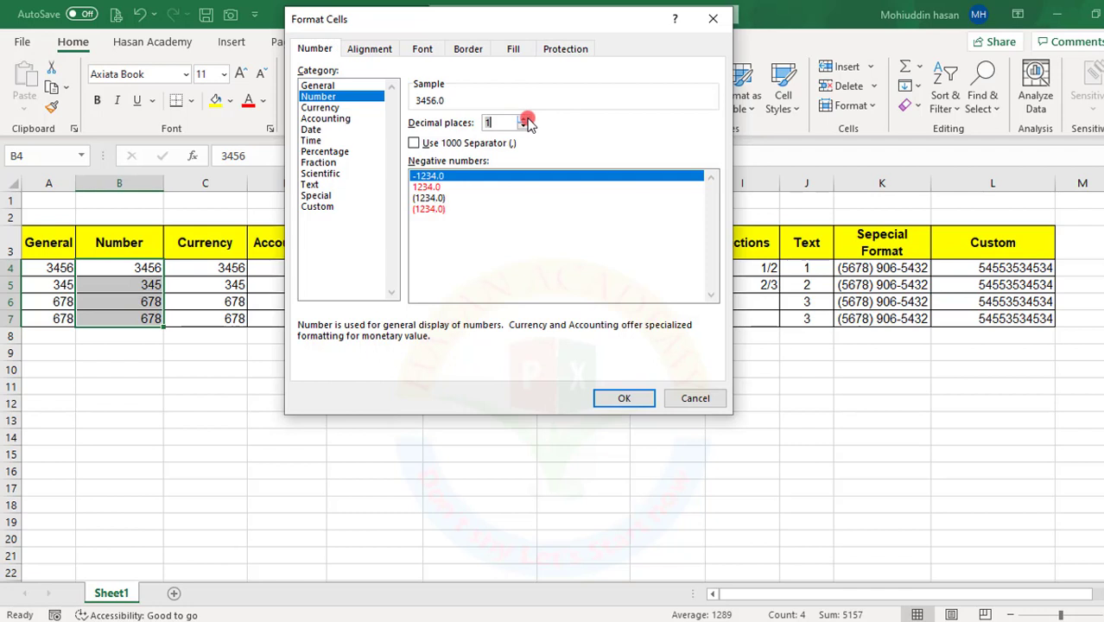
pyautogui.click(524, 119)
pyautogui.click(525, 119)
pyautogui.click(411, 178)
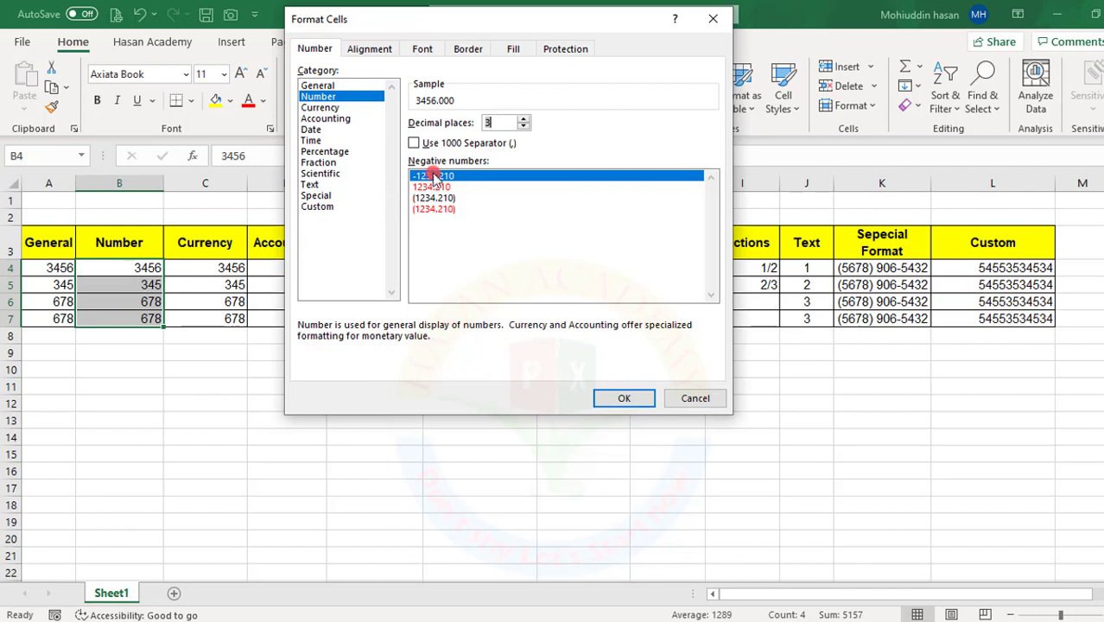
pyautogui.click(426, 187)
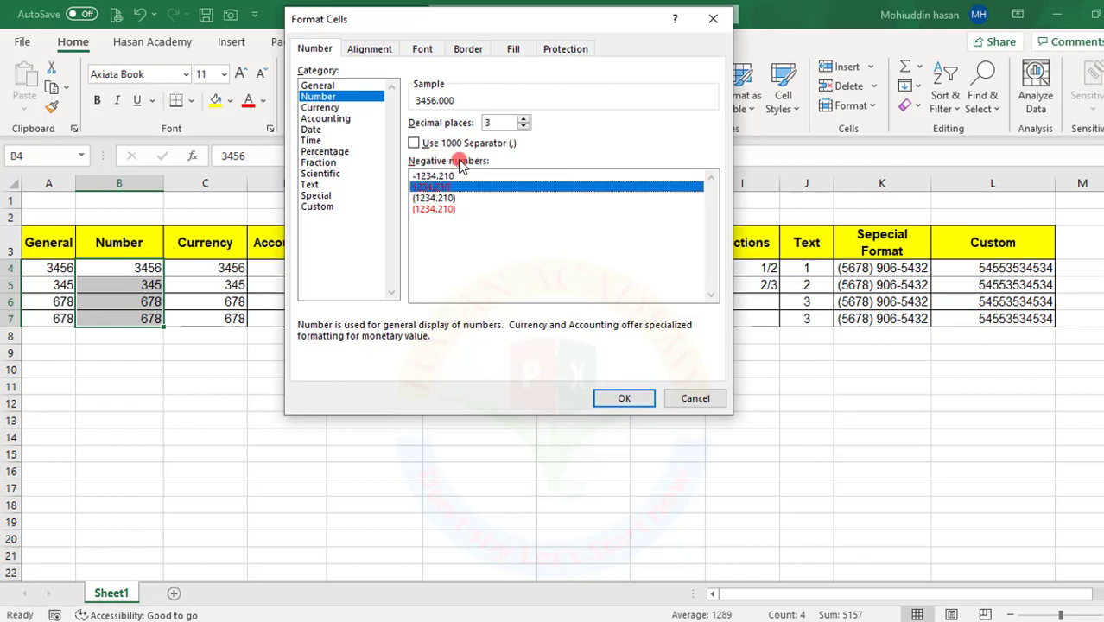
pyautogui.click(433, 177)
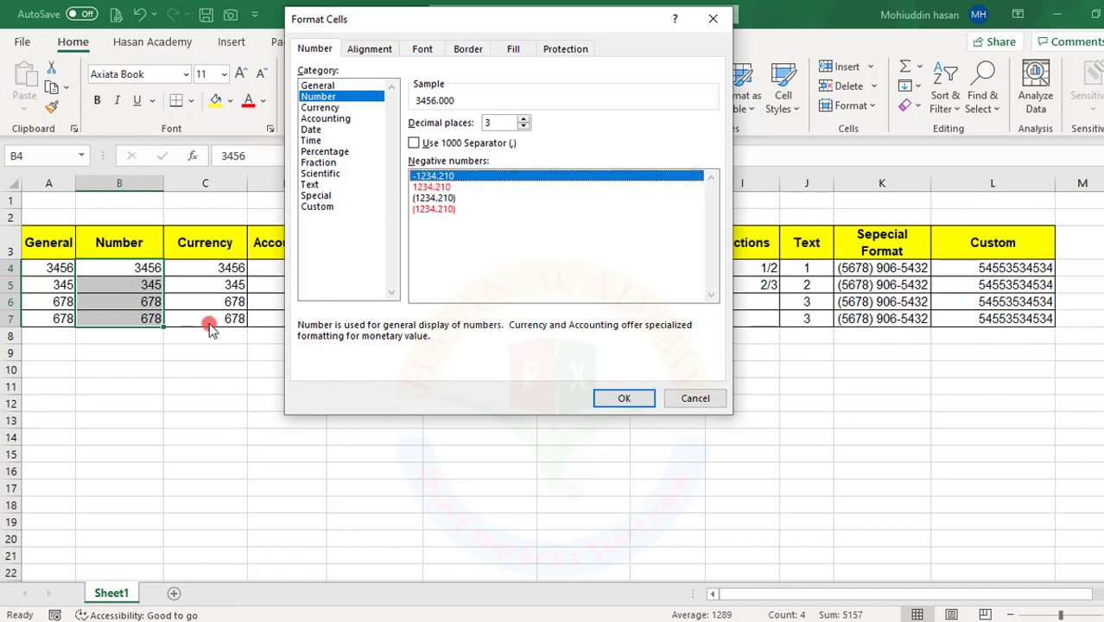
pyautogui.click(621, 398)
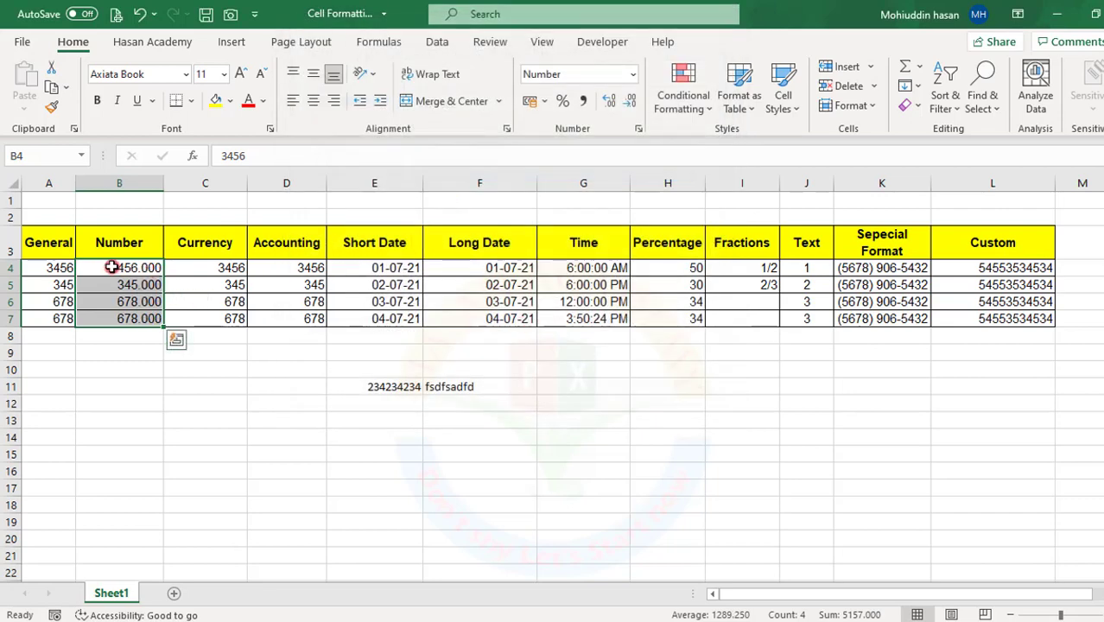
# Step: Change the value in cell B4 to -3456
pyautogui.click(111, 268)
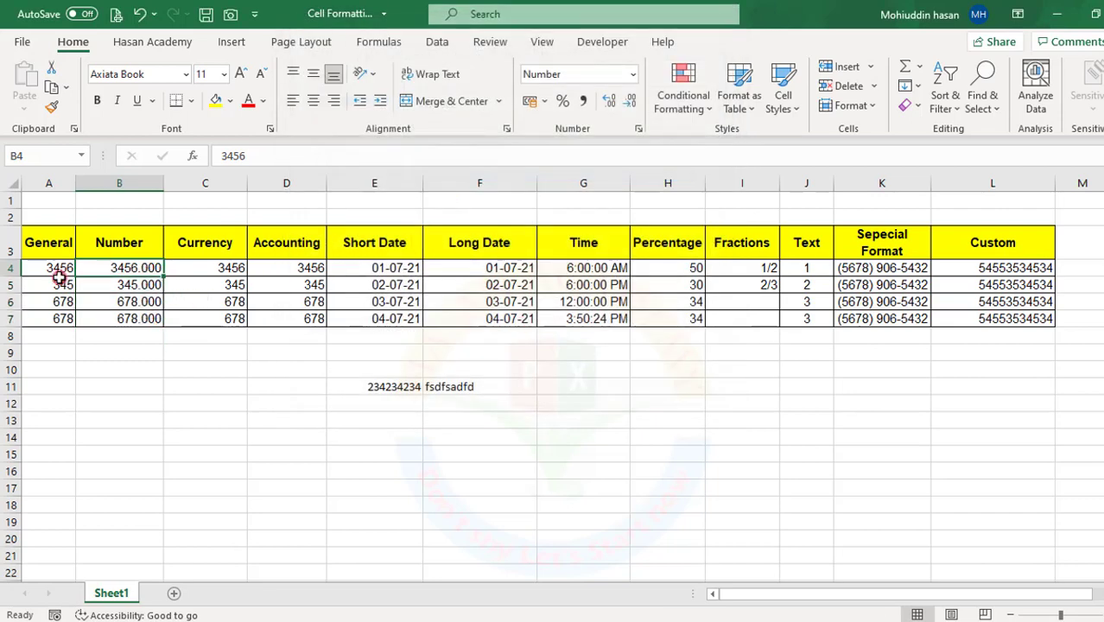
pyautogui.click(223, 156)
pyautogui.write('-')
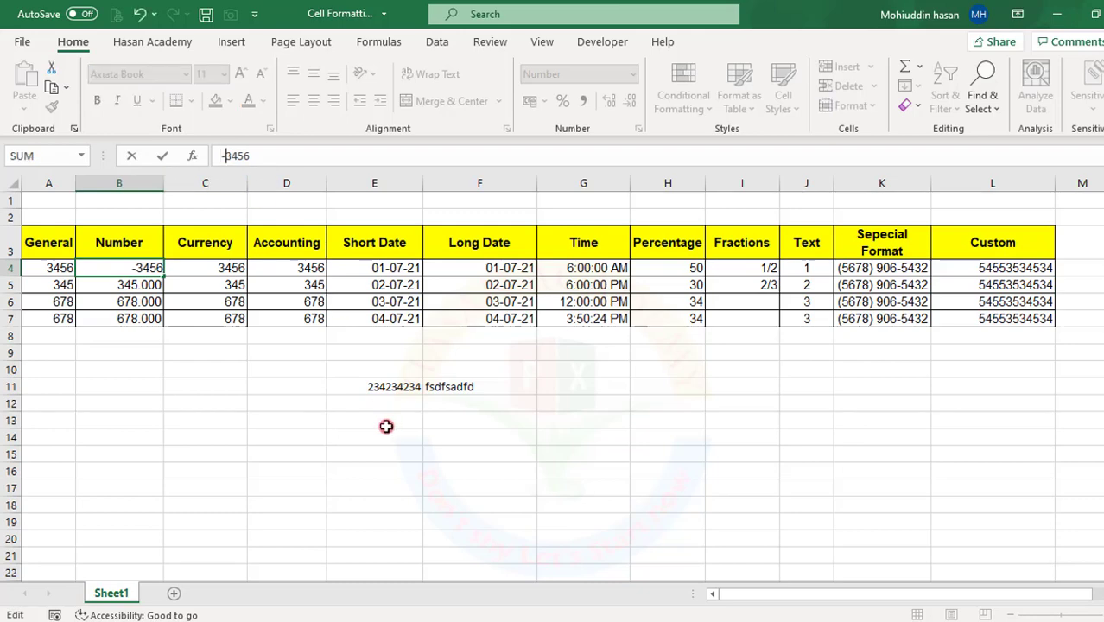
pyautogui.click(144, 384)
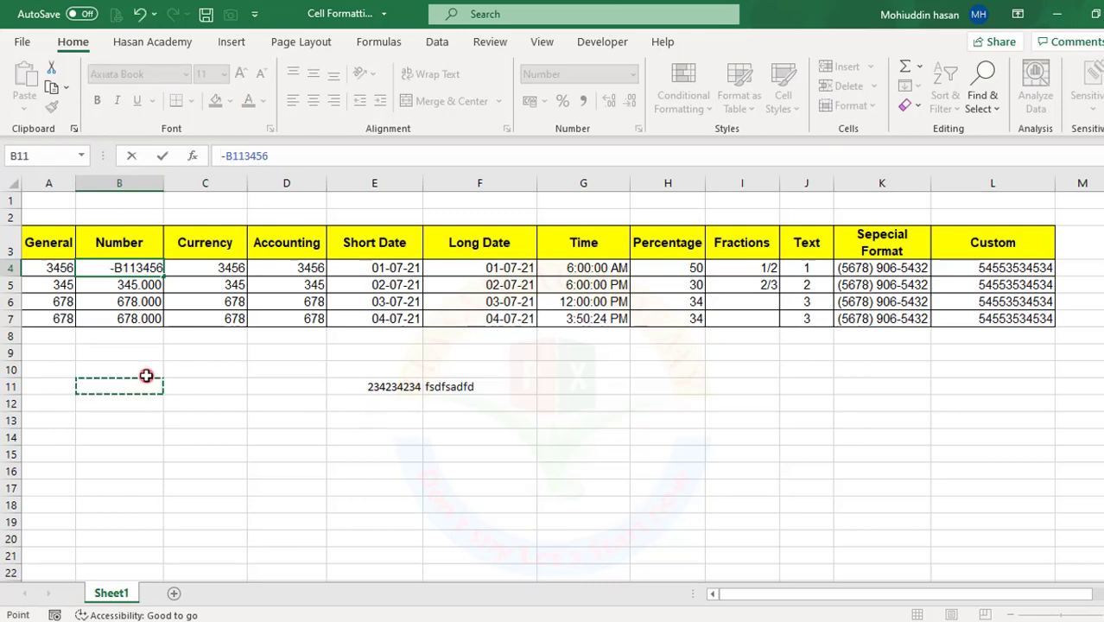
pyautogui.click(243, 157)
pyautogui.press('BackSpace')
pyautogui.press('BackSpace')
pyautogui.press('BackSpace')
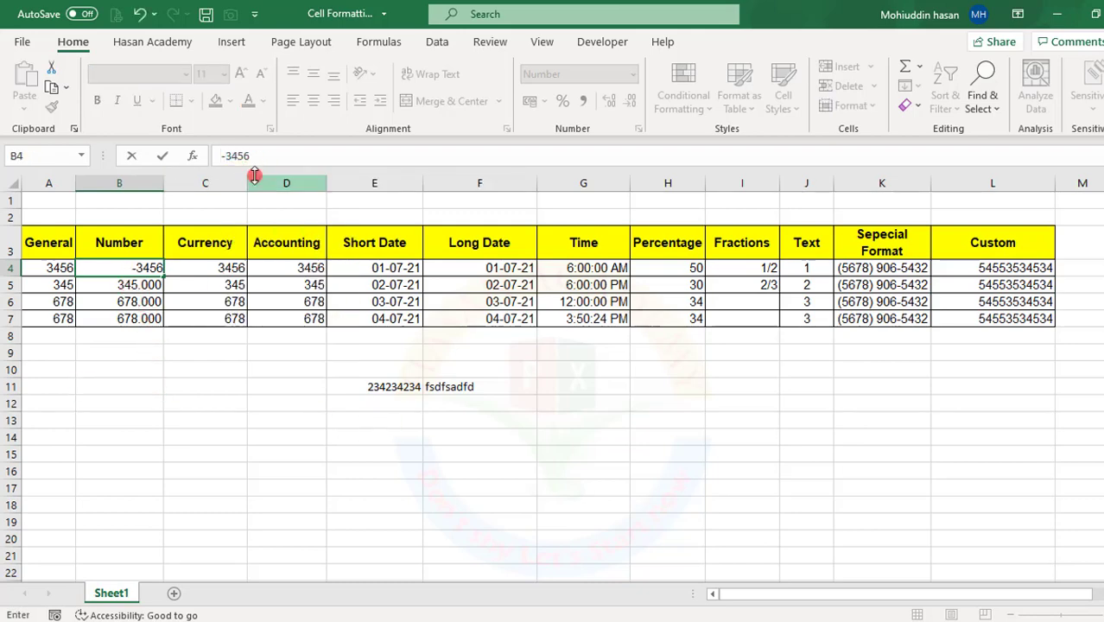
pyautogui.press('Return')
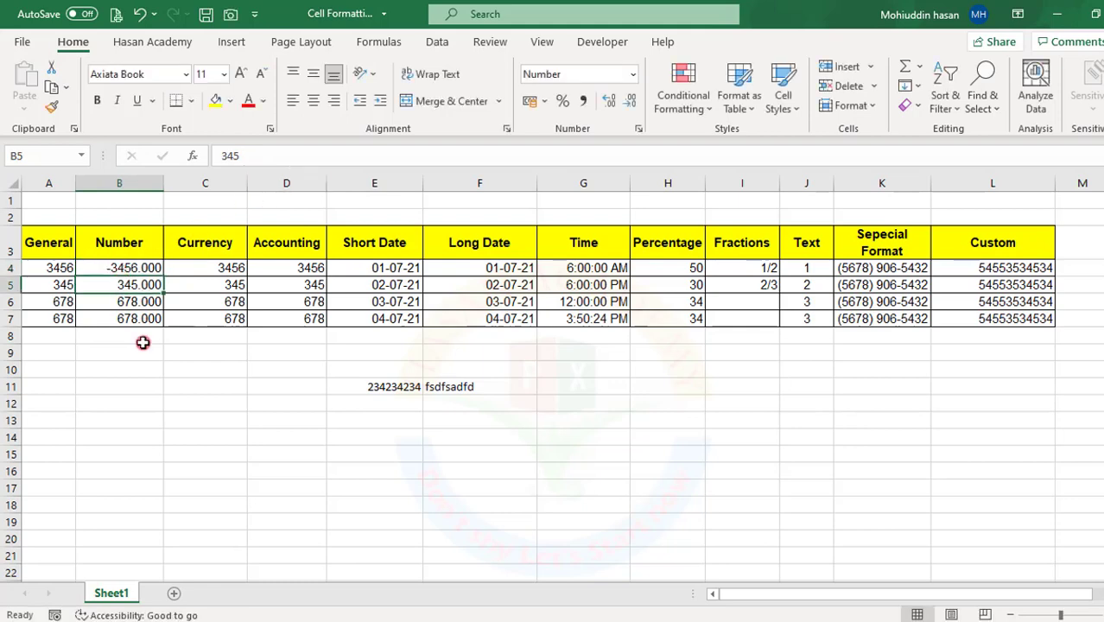
# Step: Apply the red 1234.210 negative number style without a minus sign to B4:B7
pyautogui.moveTo(138, 370); pyautogui.dragTo(138, 350)
pyautogui.click(123, 272)
pyautogui.moveTo(124, 273); pyautogui.dragTo(130, 318)
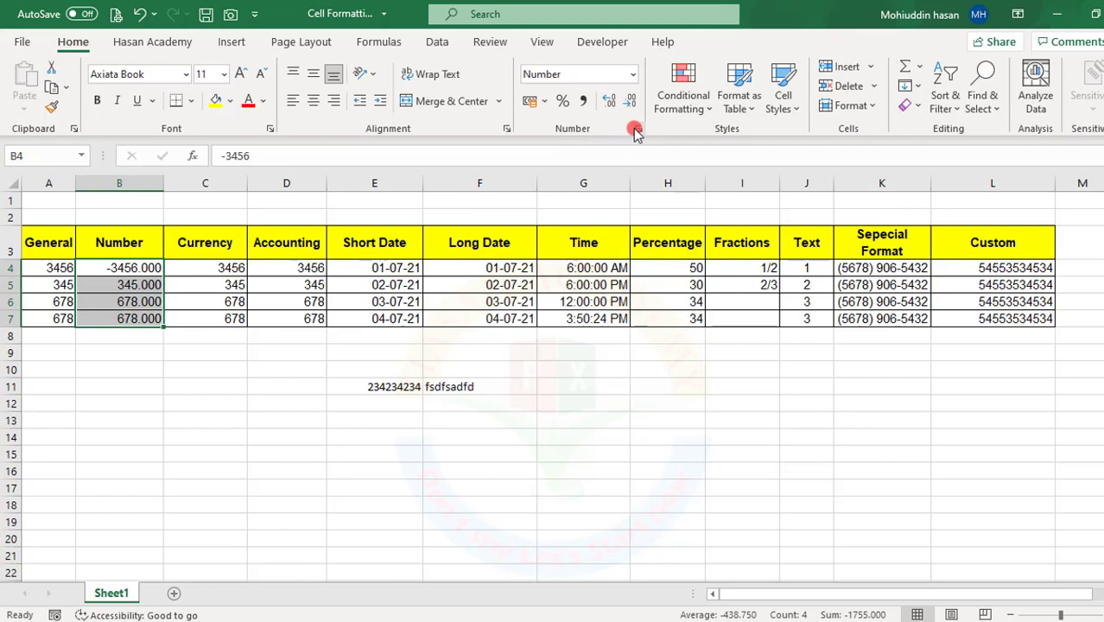
pyautogui.click(635, 129)
pyautogui.click(425, 186)
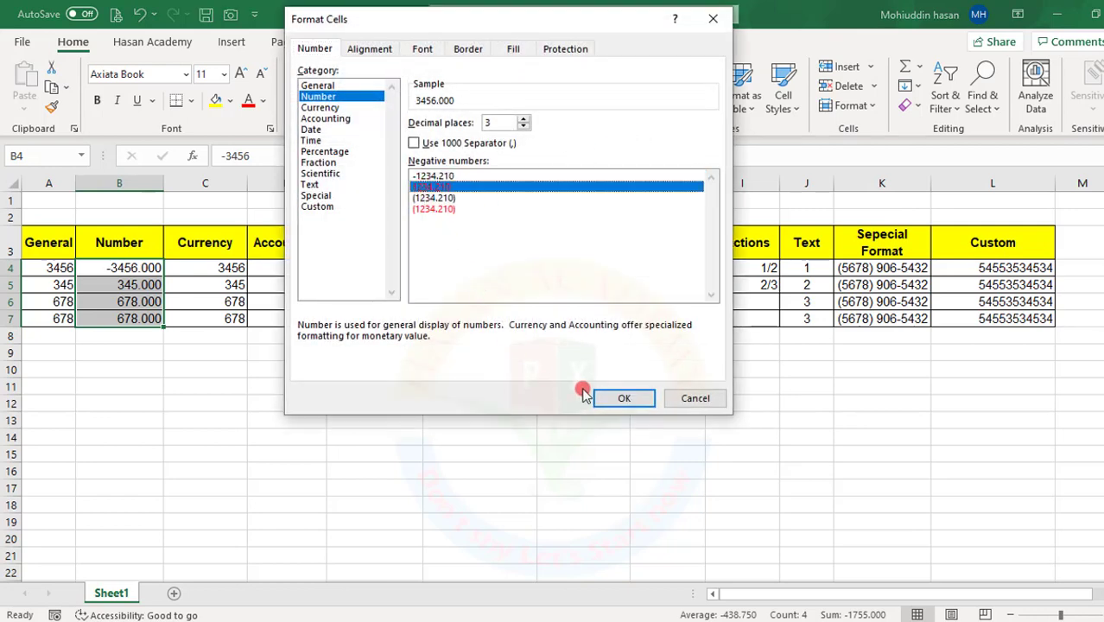
pyautogui.click(618, 400)
pyautogui.click(239, 398)
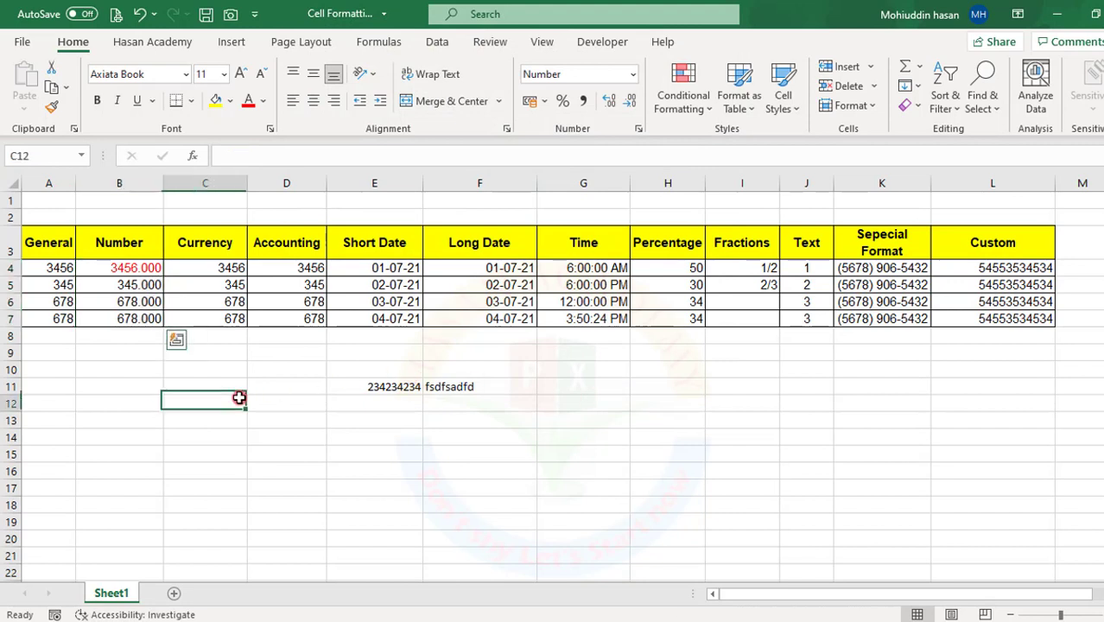
# Step: Format B4:B7 with black parentheses for negative numbers and two decimal places
pyautogui.click(114, 272)
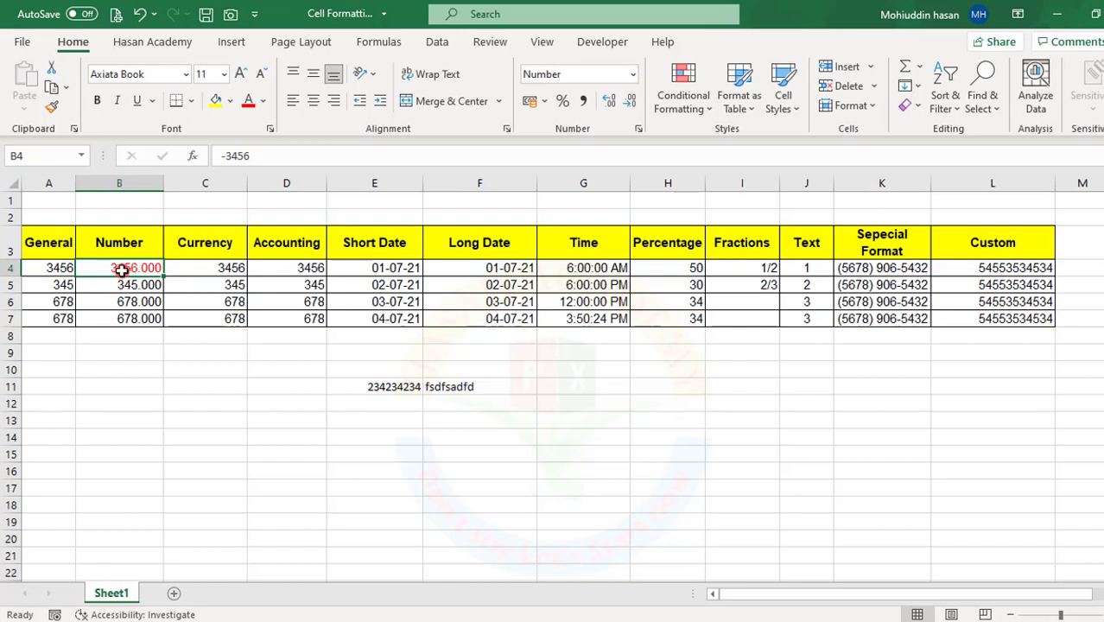
pyautogui.click(134, 368)
pyautogui.moveTo(126, 270); pyautogui.dragTo(126, 315)
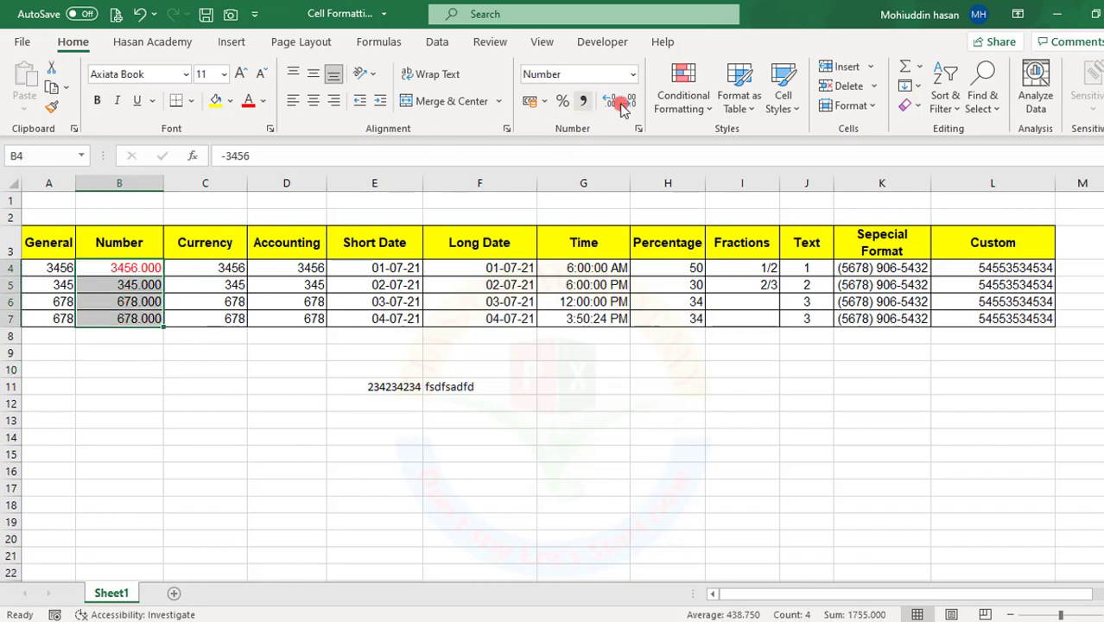
pyautogui.click(635, 129)
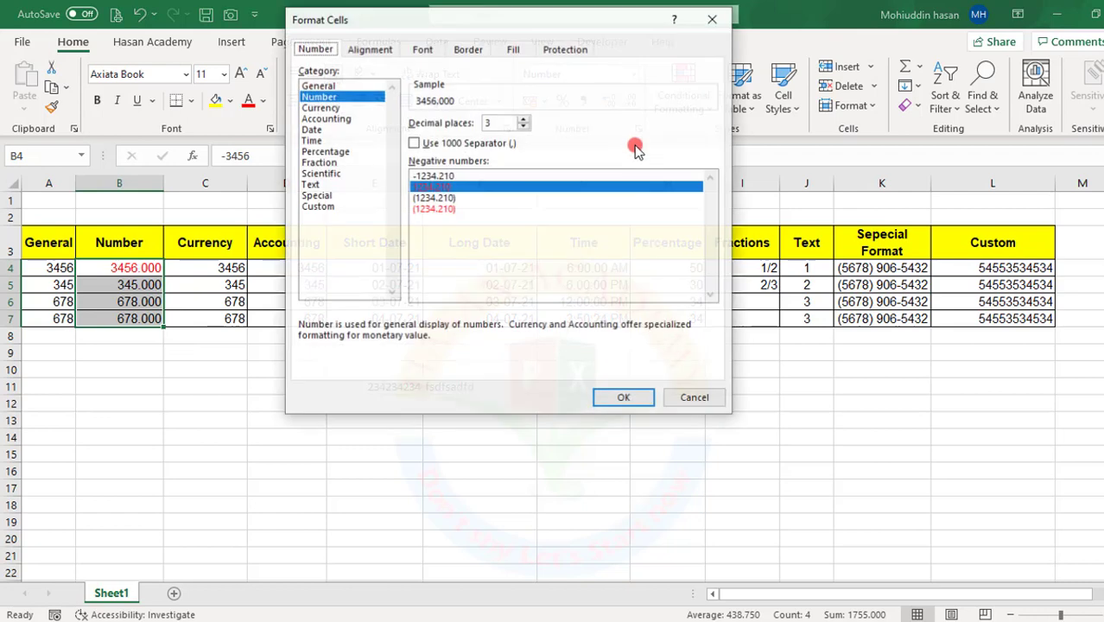
pyautogui.click(436, 198)
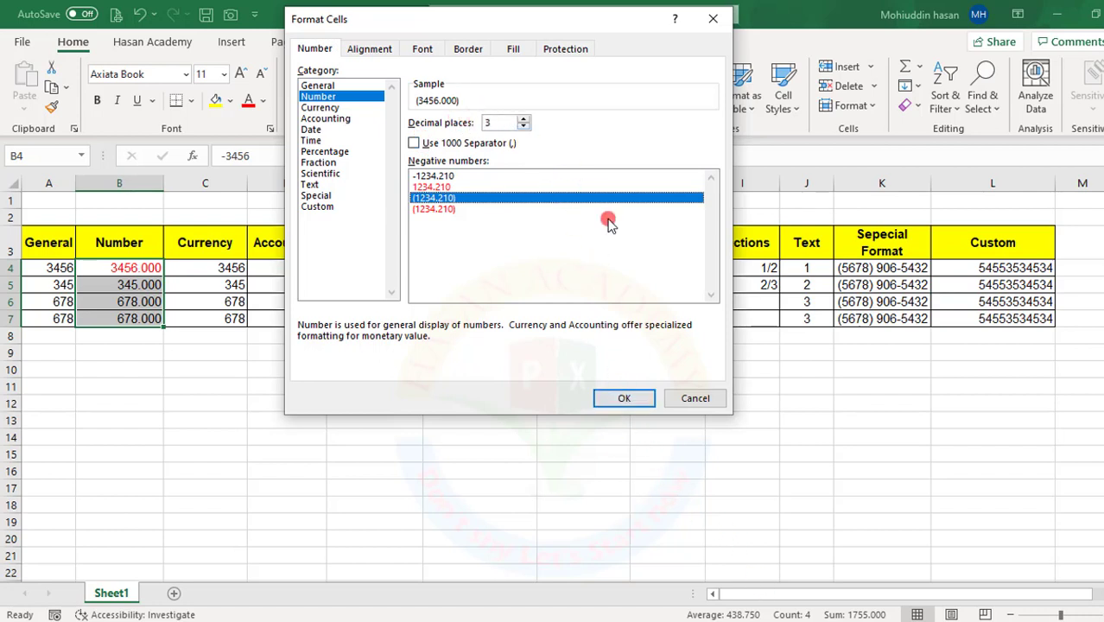
pyautogui.click(523, 126)
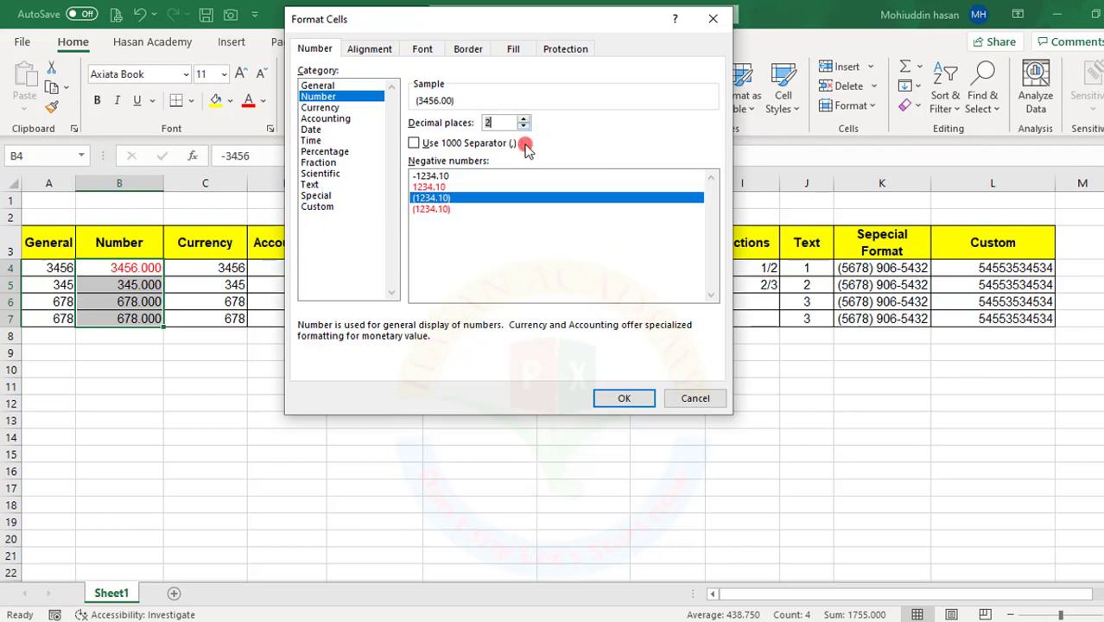
pyautogui.click(599, 393)
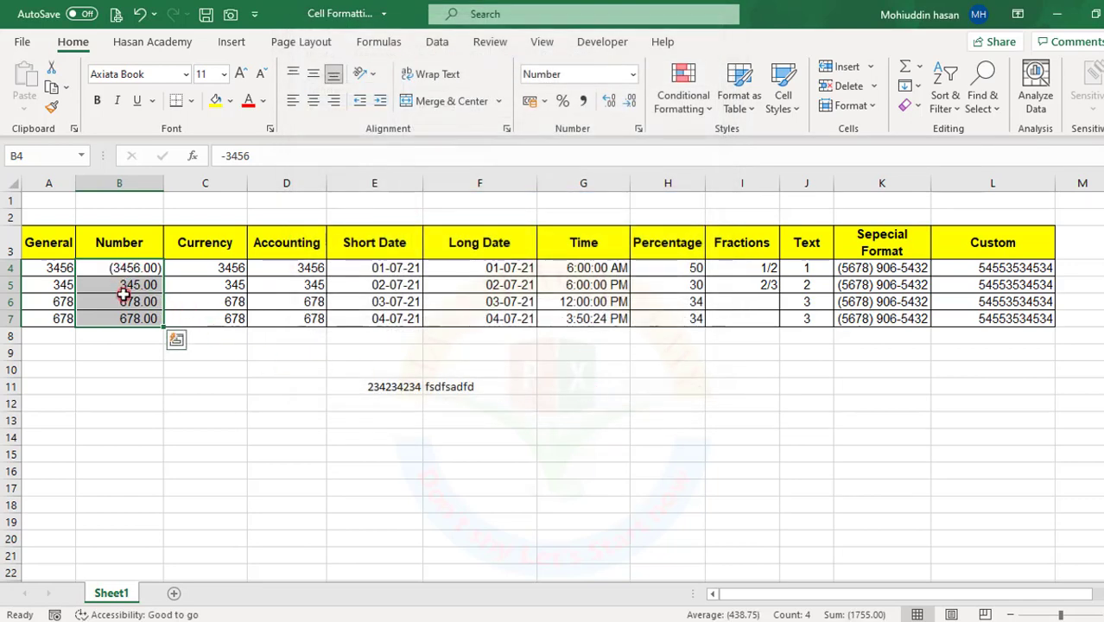
# Step: Switch the negative number style of B4:B7 to red with parentheses, (1234.10)
pyautogui.click(119, 386)
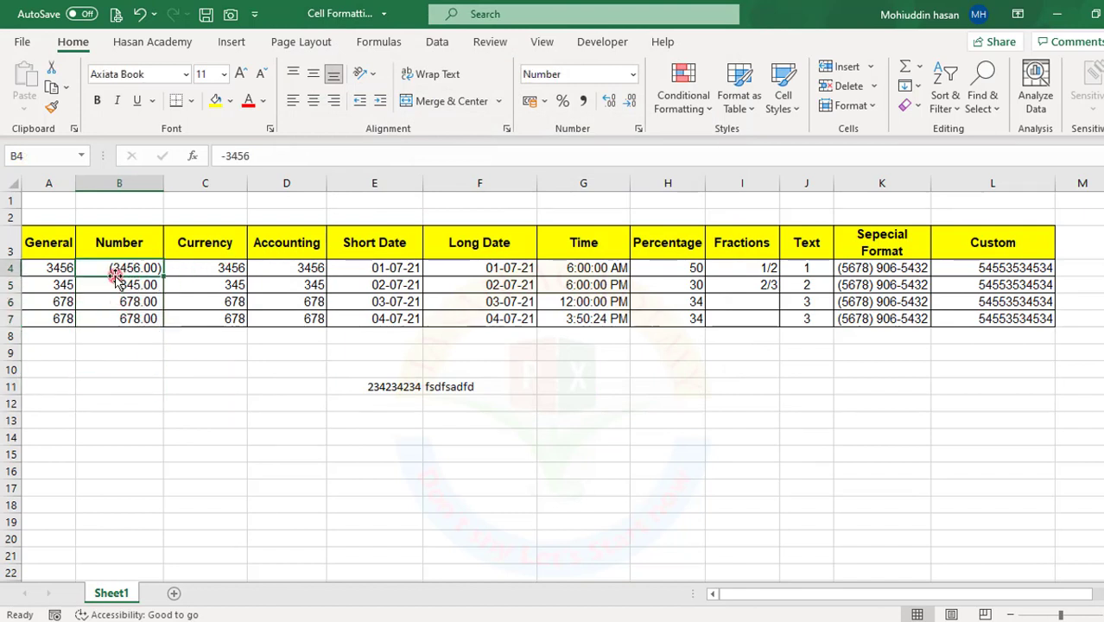
pyautogui.click(122, 318)
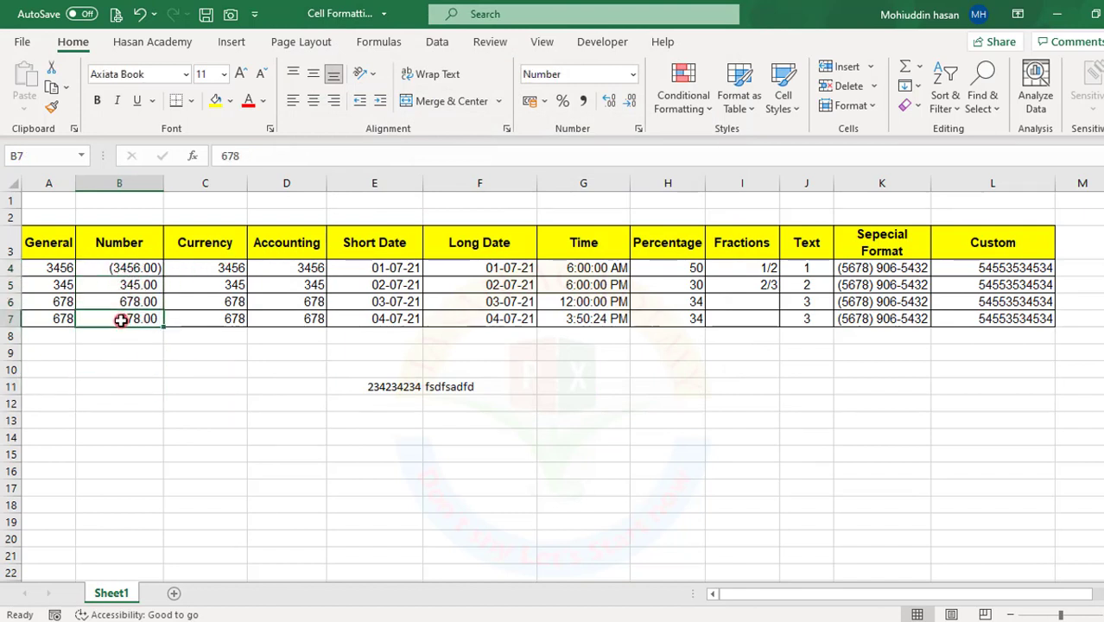
pyautogui.moveTo(123, 267); pyautogui.dragTo(120, 318)
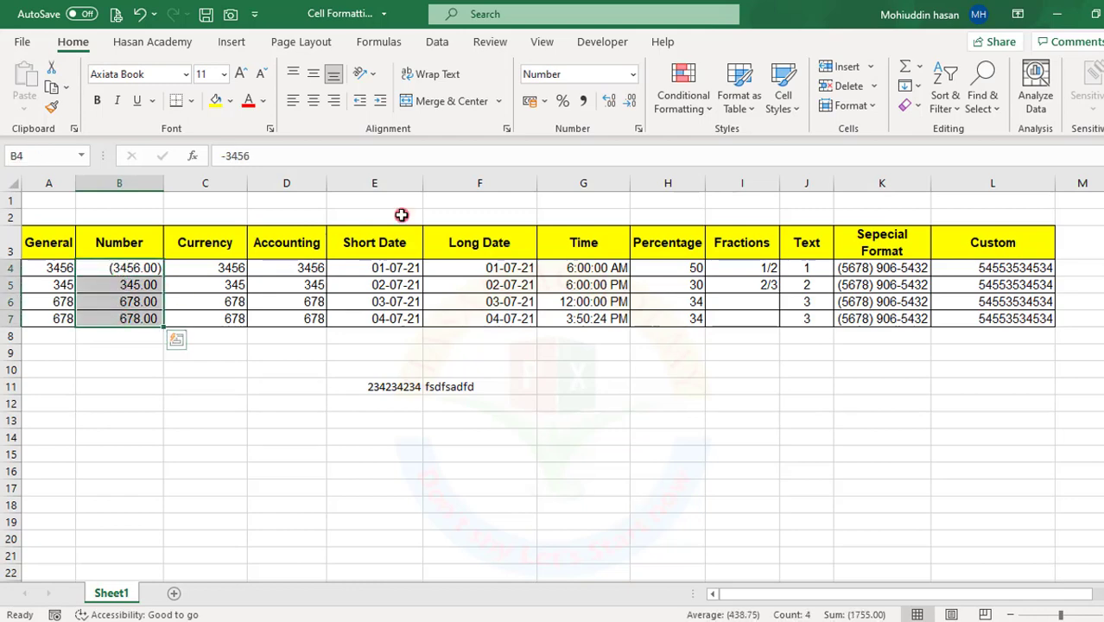
pyautogui.click(635, 129)
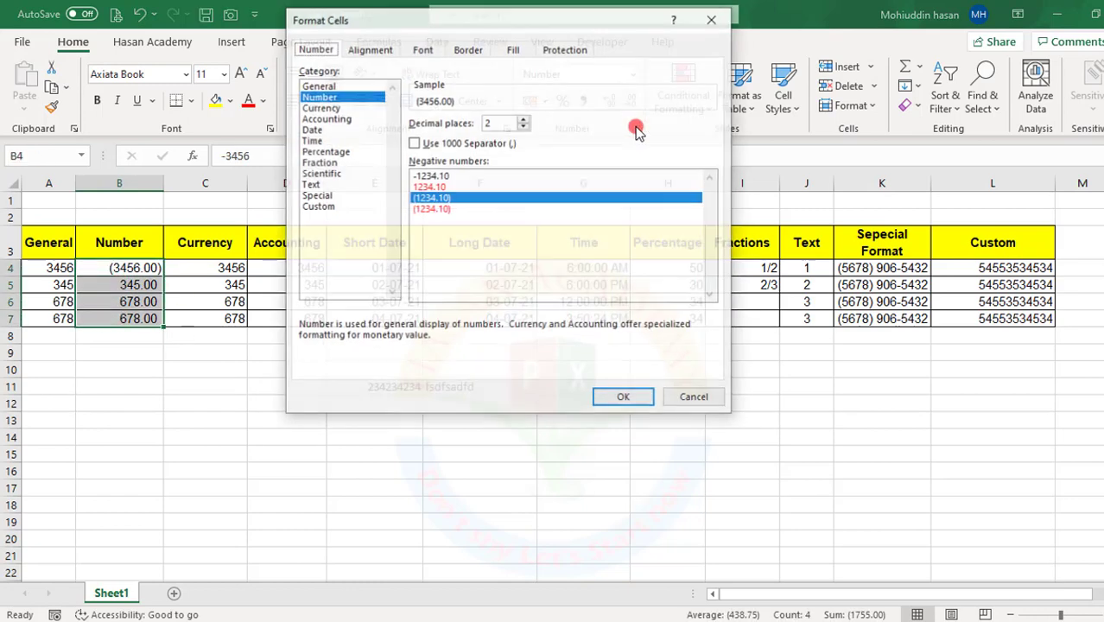
pyautogui.click(439, 210)
pyautogui.click(615, 400)
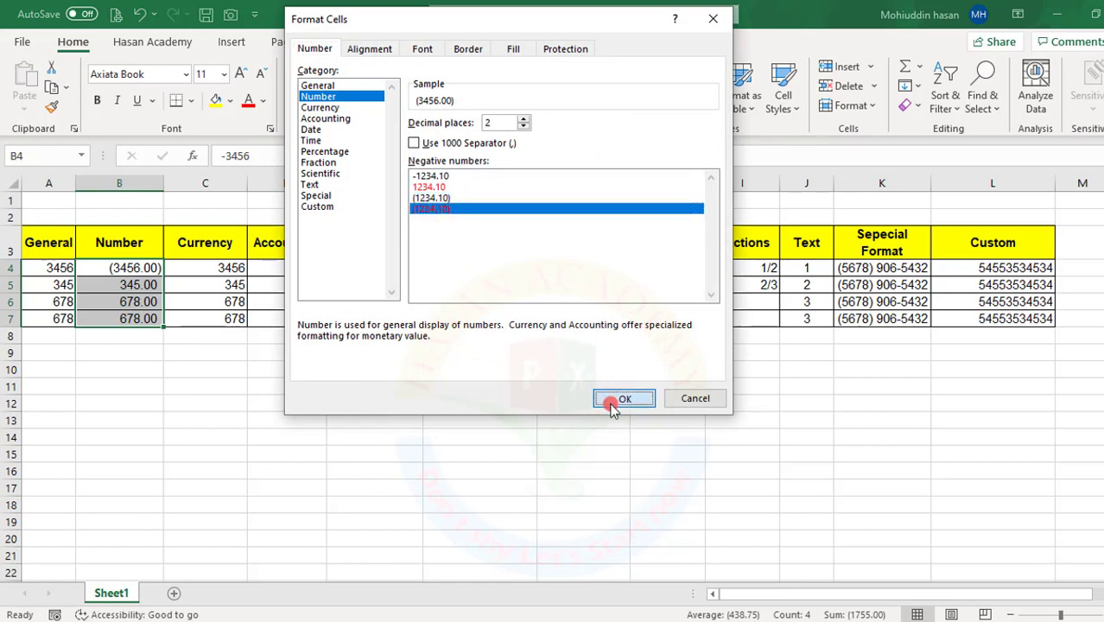
pyautogui.click(268, 410)
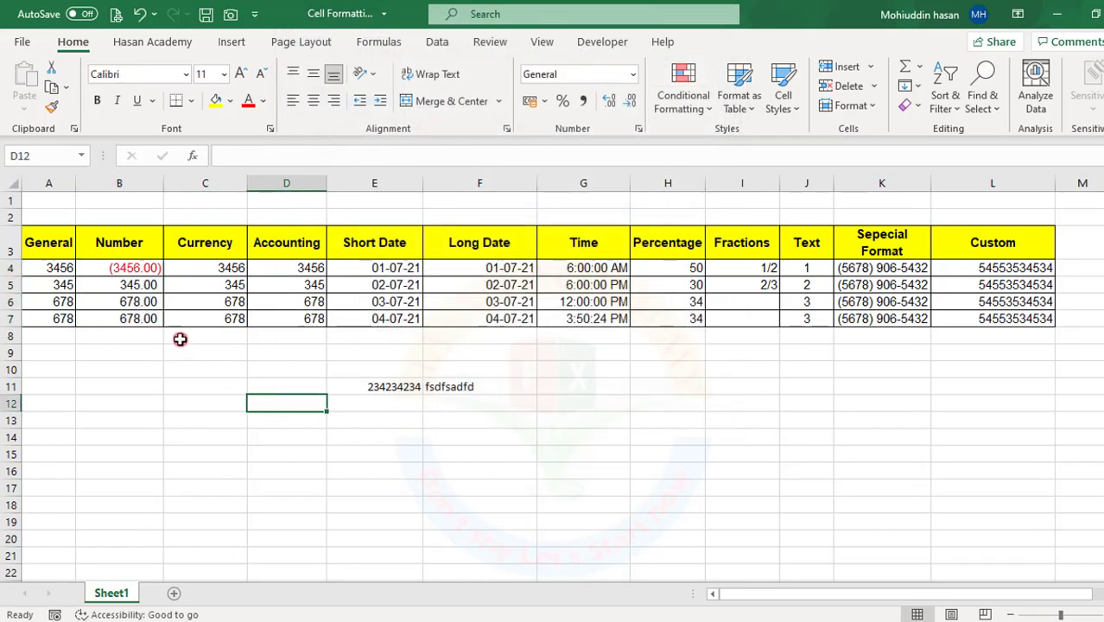
# Step: Remove the minus sign from the value in B4, making it 3456
pyautogui.click(127, 271)
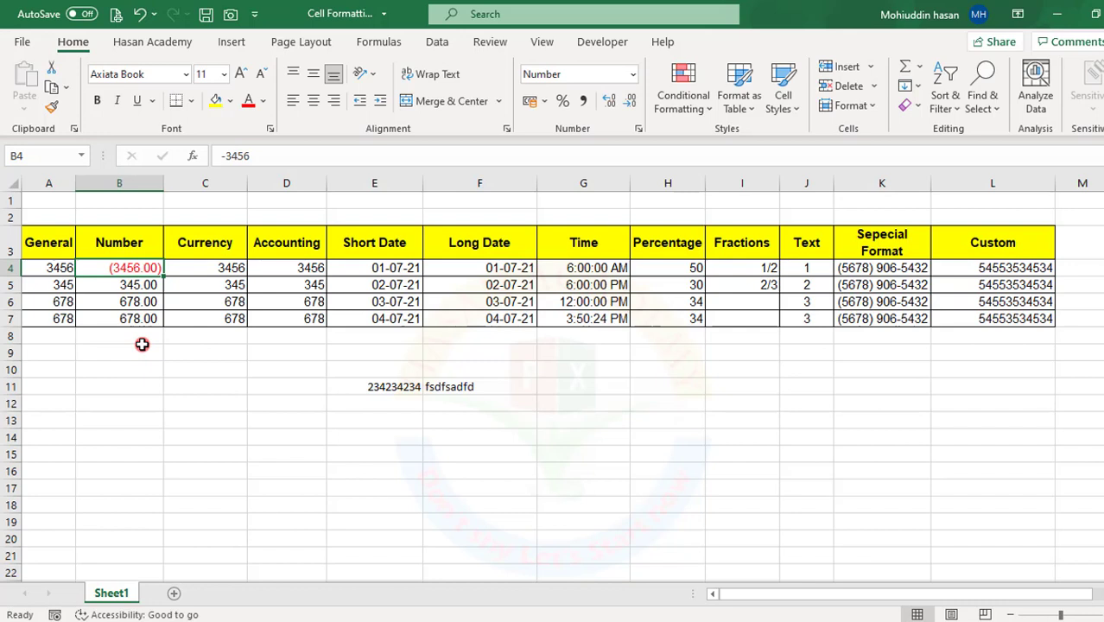
pyautogui.click(230, 155)
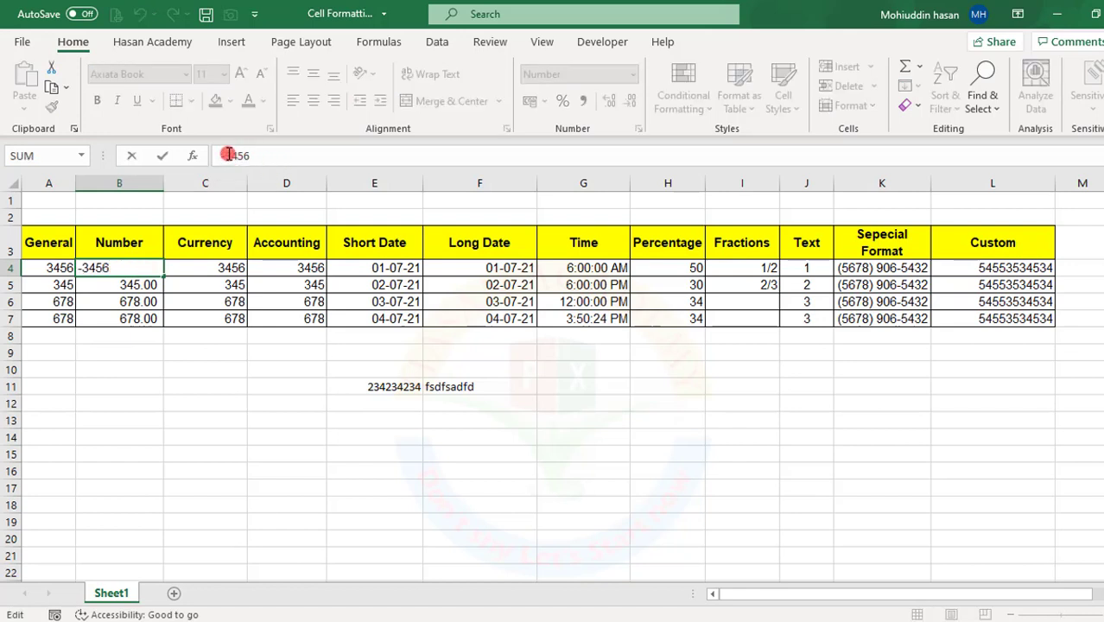
pyautogui.press('BackSpace')
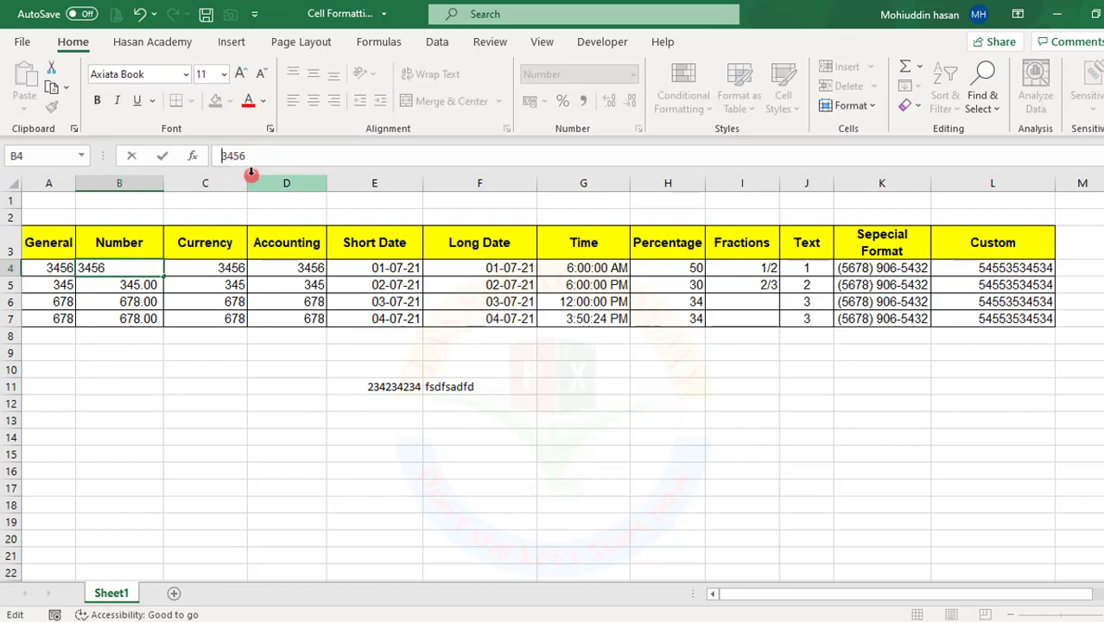
pyautogui.press('Return')
pyautogui.click(126, 383)
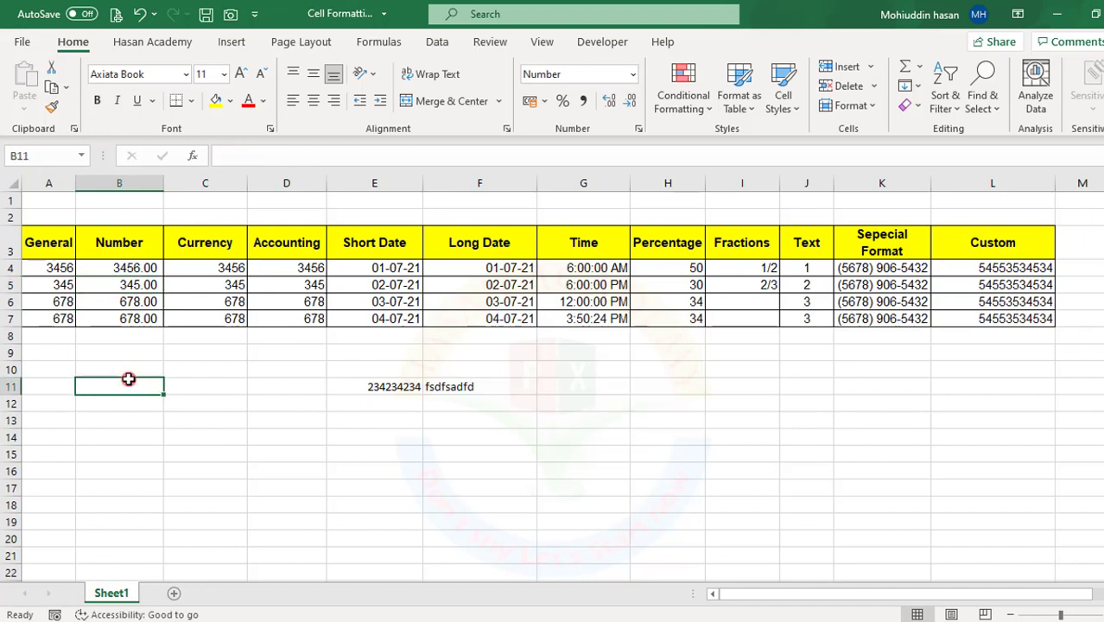
# Step: Enter 100 in B9 and 120 in B10 below the Number column
pyautogui.click(138, 354)
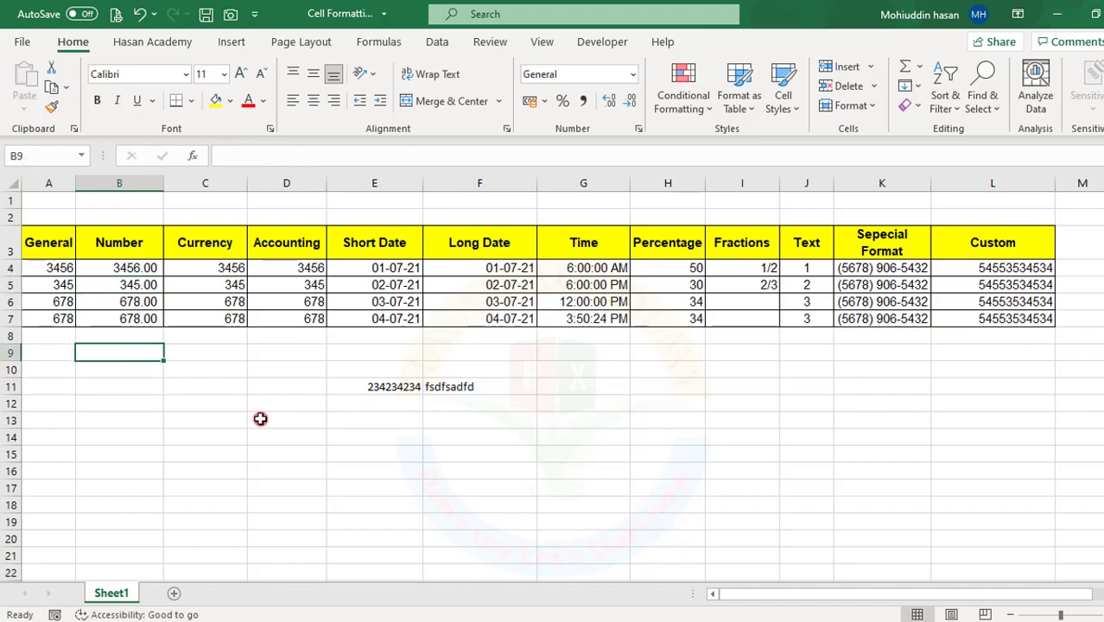
pyautogui.write('100')
pyautogui.press('Return')
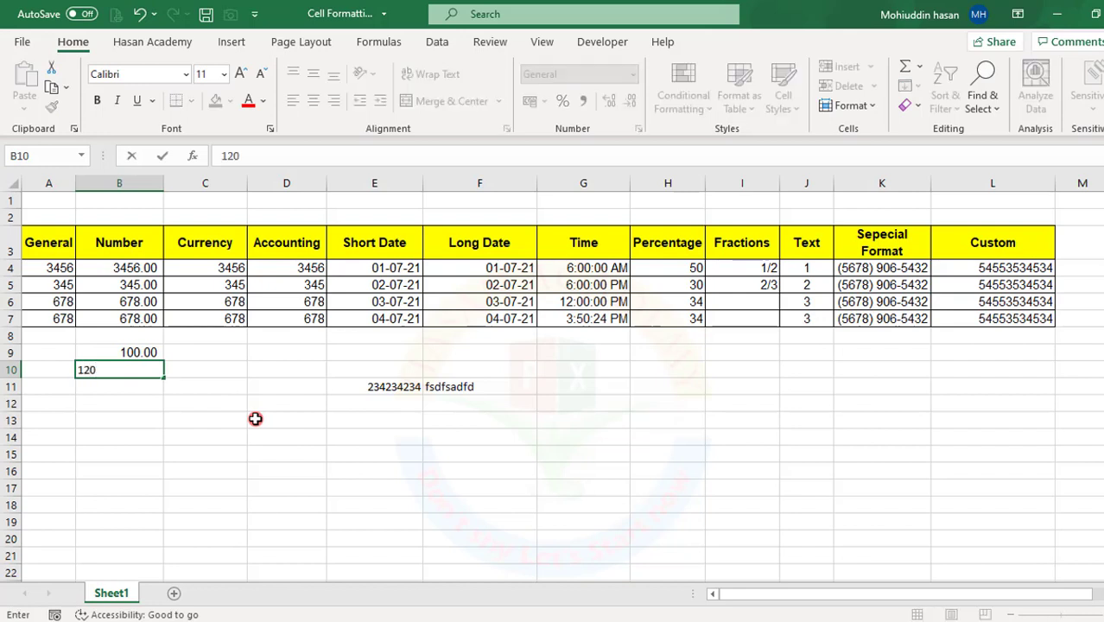
pyautogui.write('120')
pyautogui.press('Return')
# Step: Enter the formula =B9-B10 in B11 to subtract the second value from the first
pyautogui.write('=')
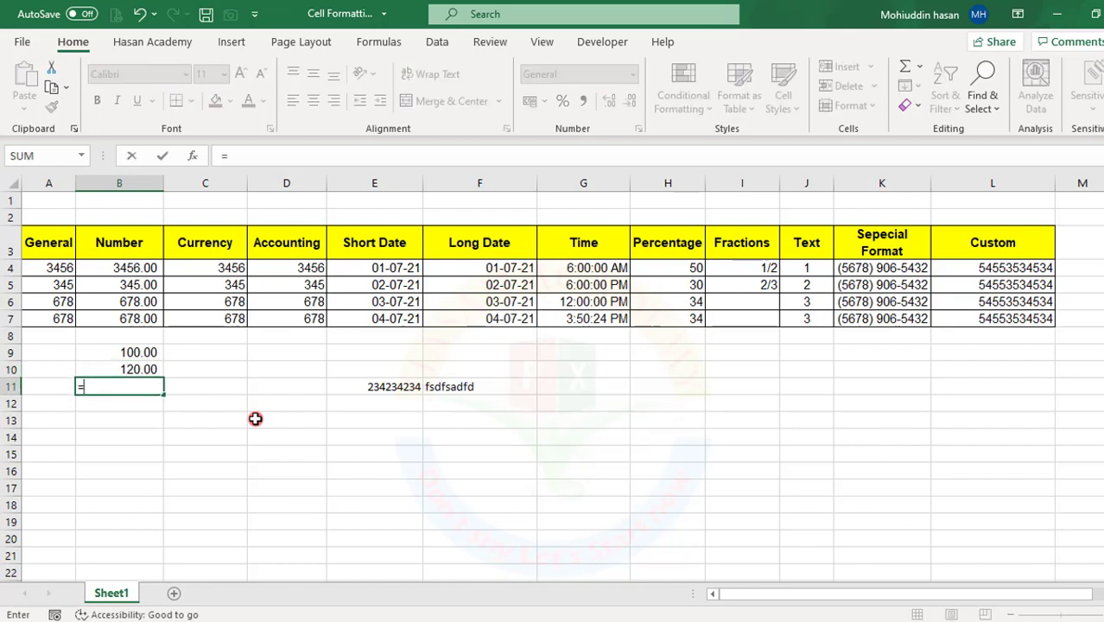
pyautogui.press('Up')
pyautogui.press('Up')
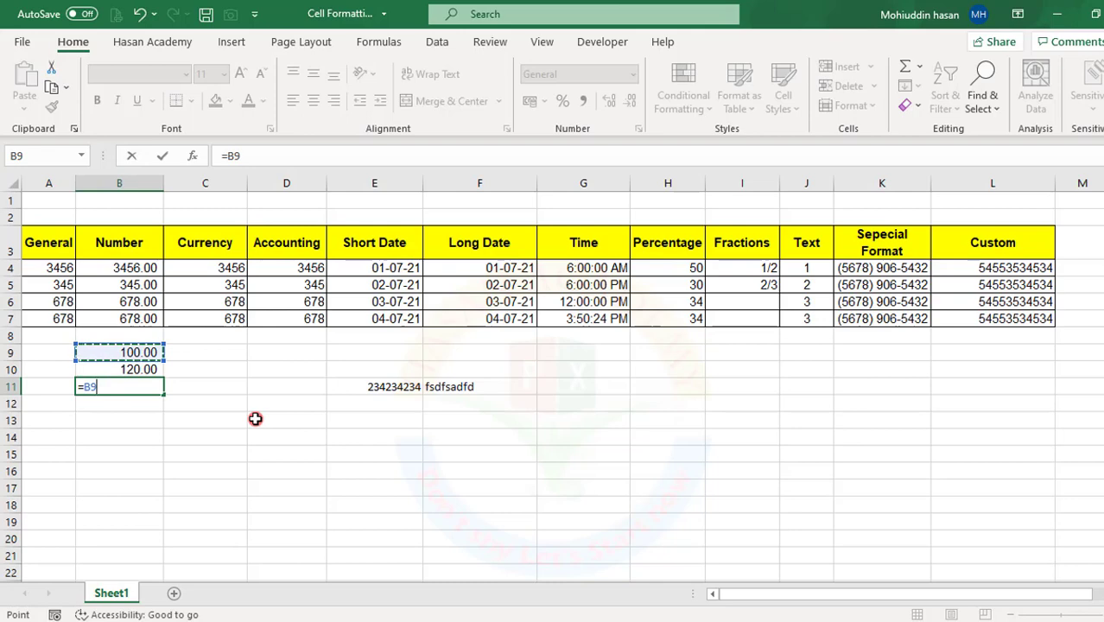
pyautogui.write('-')
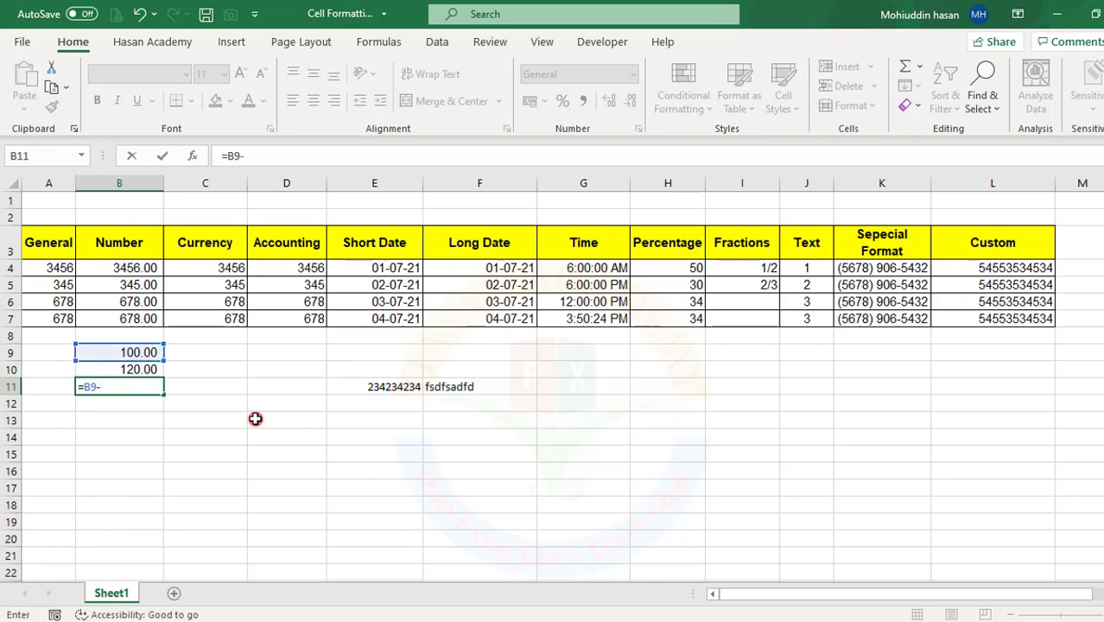
pyautogui.click(121, 371)
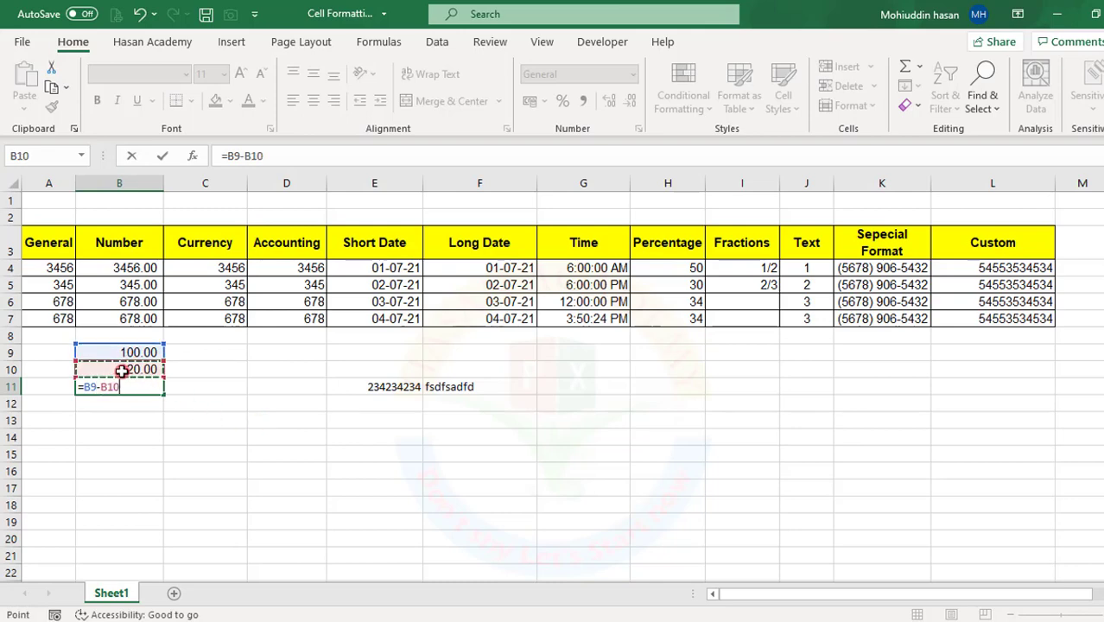
pyautogui.press('Return')
pyautogui.click(142, 455)
pyautogui.click(116, 389)
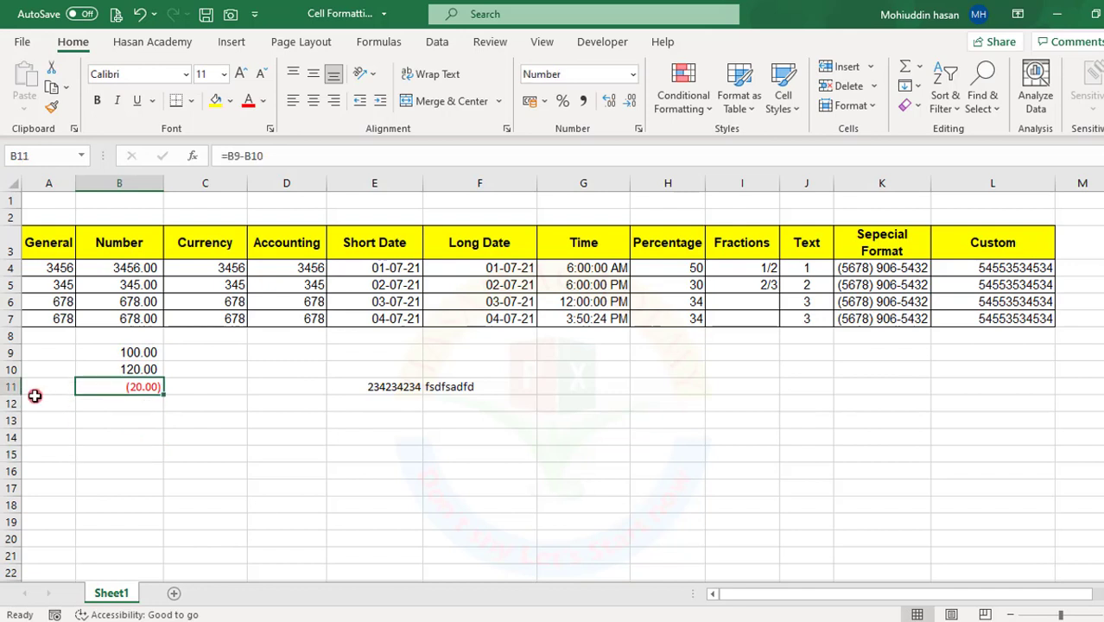
# Step: Change the value in B10 to 80
pyautogui.click(168, 401)
pyautogui.click(141, 370)
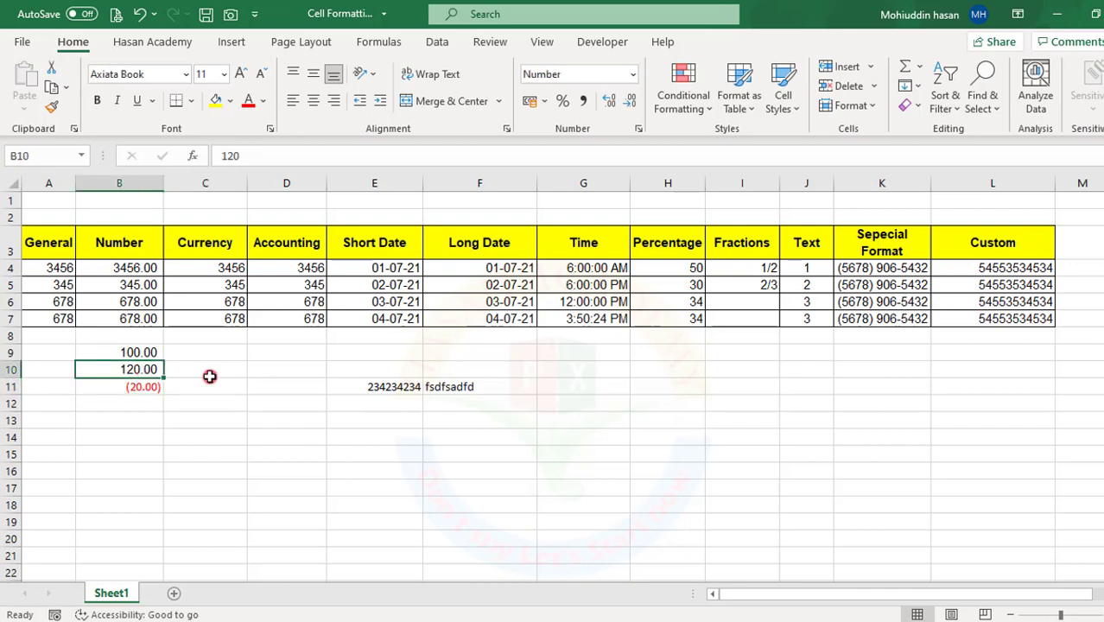
pyautogui.write('80')
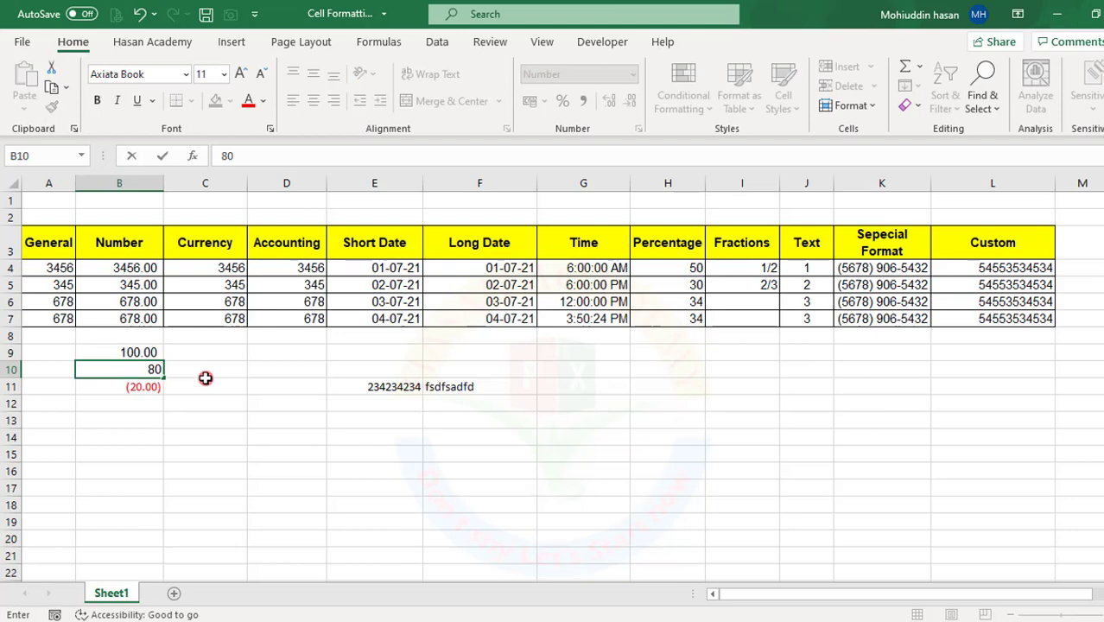
pyautogui.press('Return')
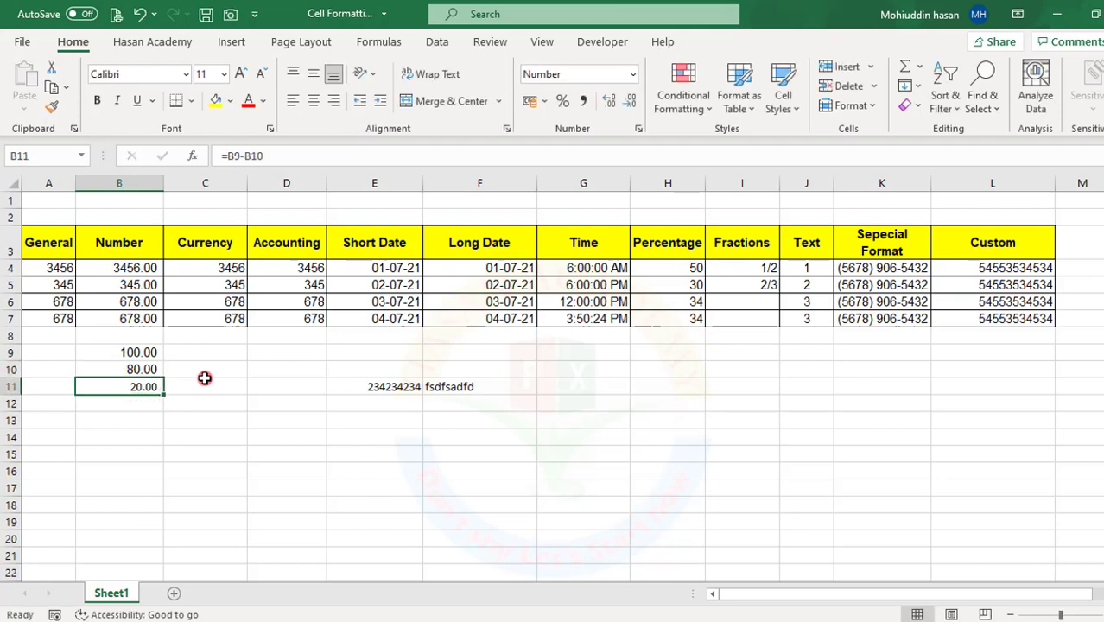
pyautogui.click(144, 400)
pyautogui.click(218, 382)
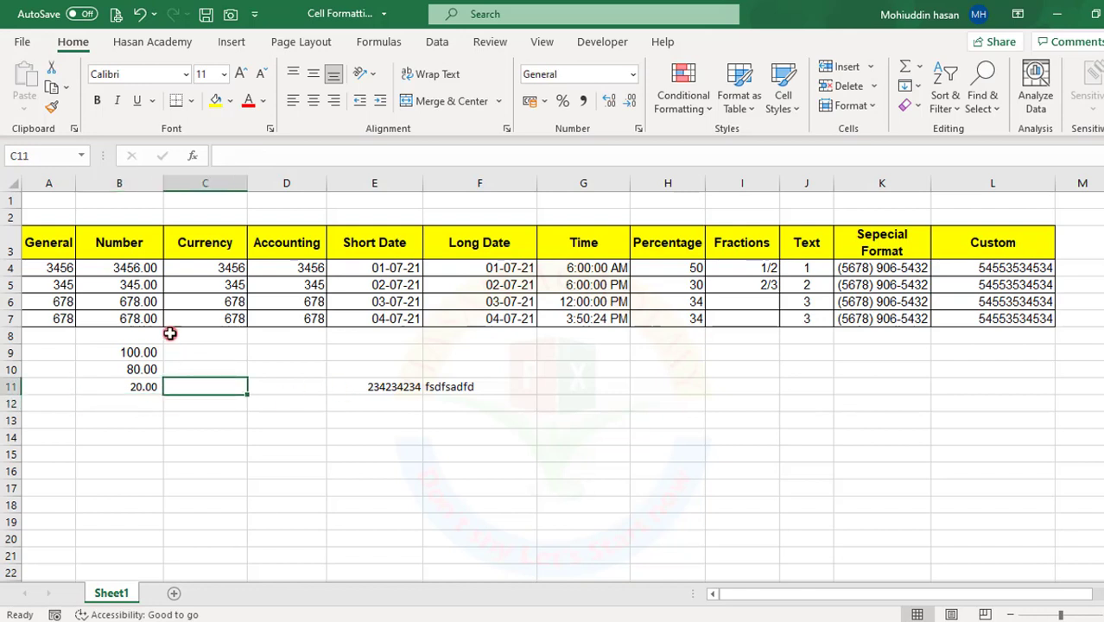
# Step: Apply the comma style to B4:B7, then set them to the Number category with two decimals, 1000 separator and black parentheses for negatives
pyautogui.moveTo(128, 261); pyautogui.dragTo(129, 317)
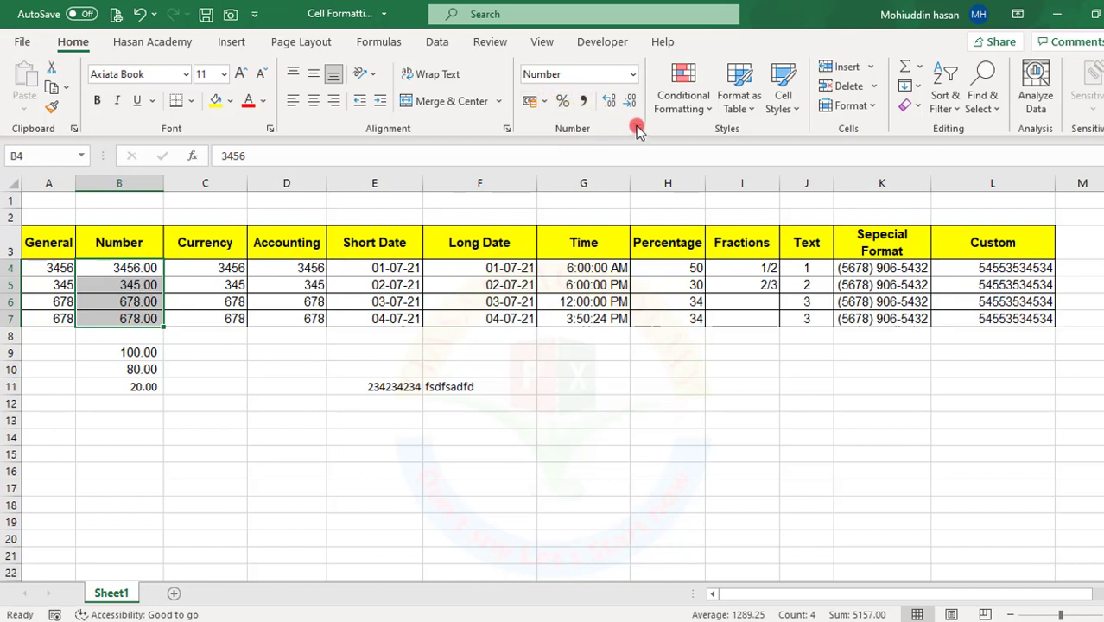
pyautogui.click(582, 102)
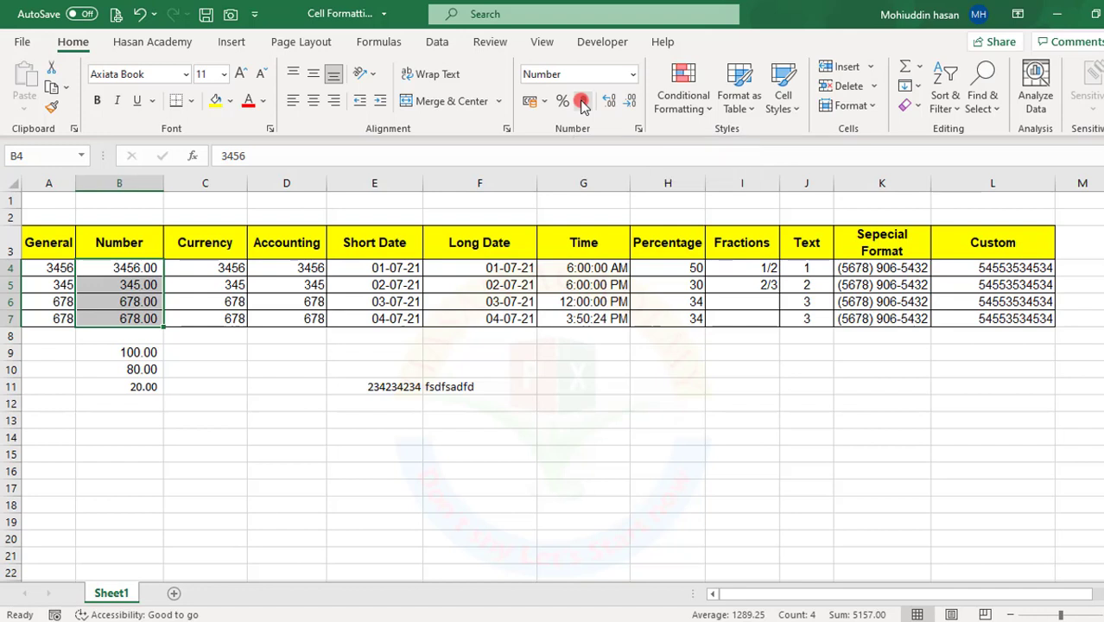
pyautogui.click(639, 129)
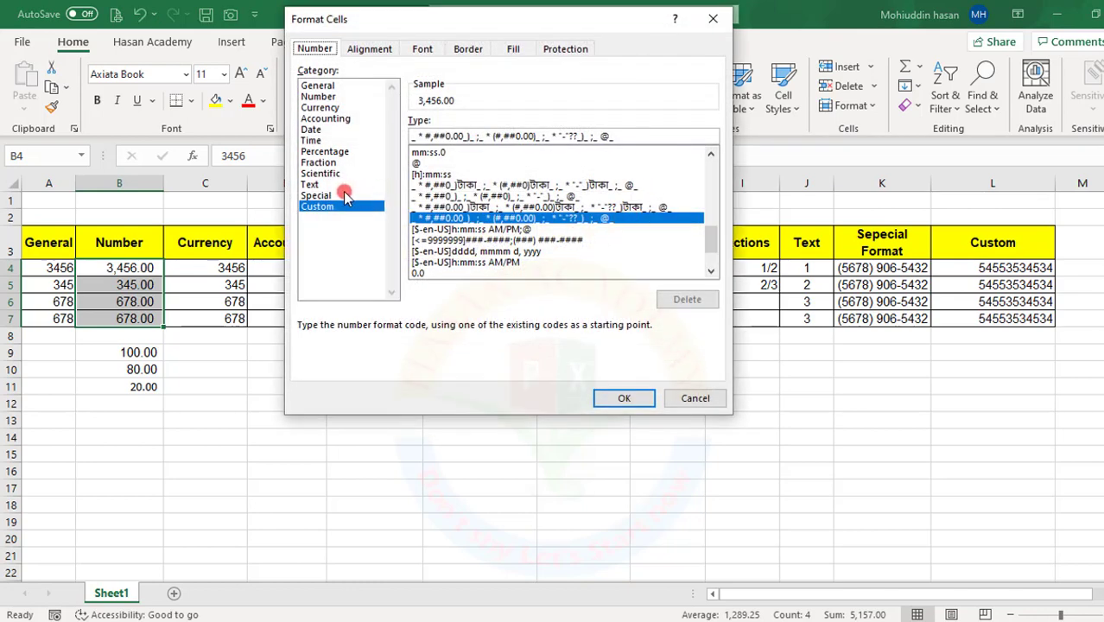
pyautogui.click(309, 96)
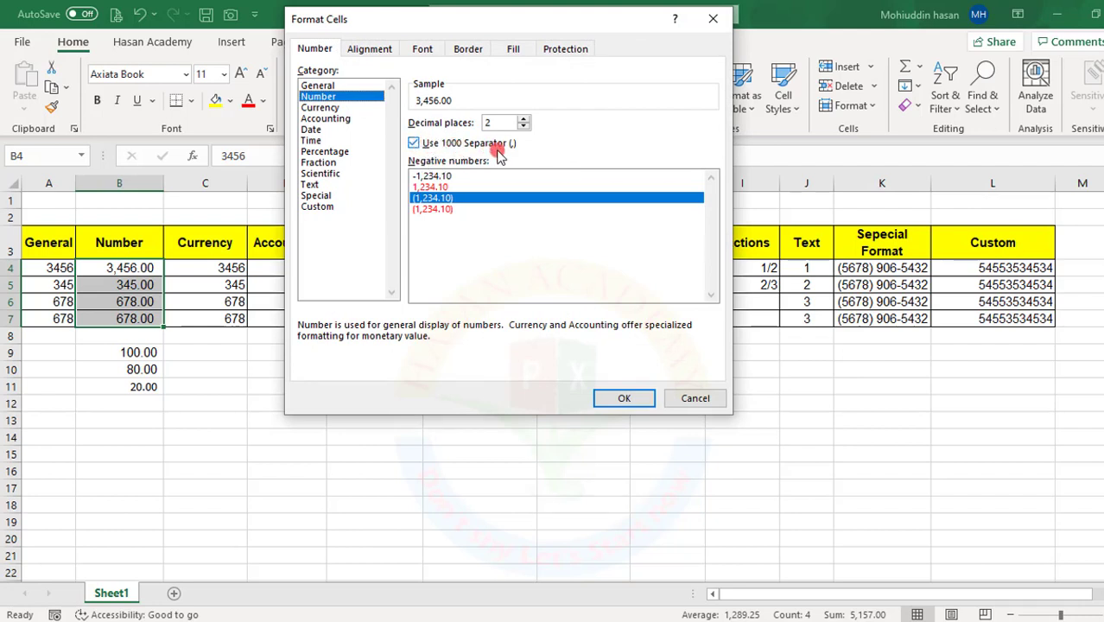
pyautogui.click(415, 143)
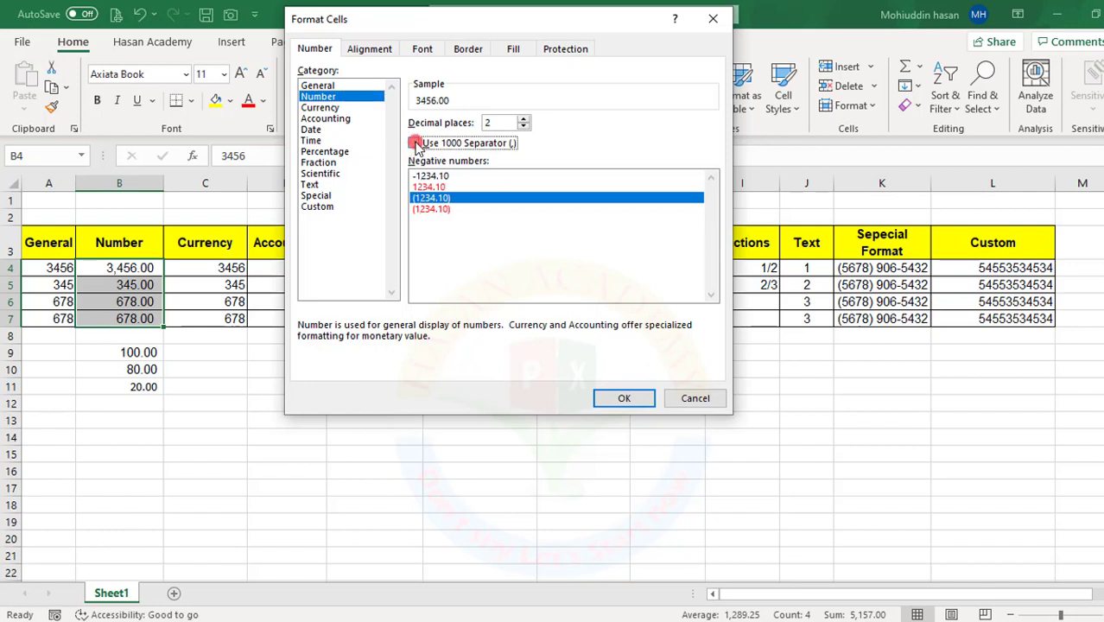
pyautogui.click(415, 143)
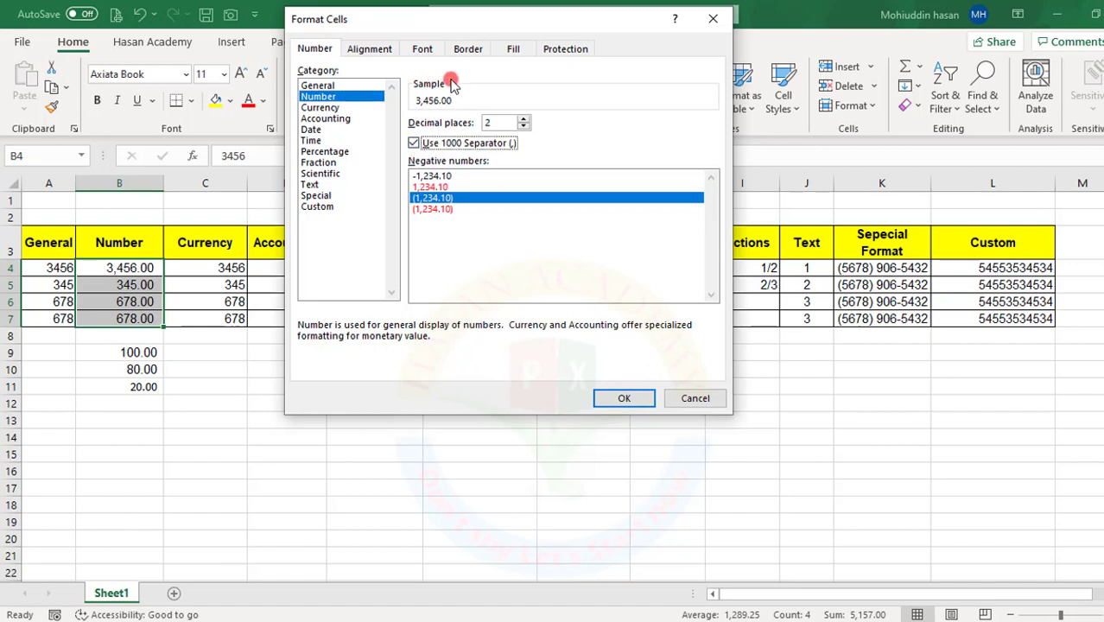
pyautogui.click(624, 400)
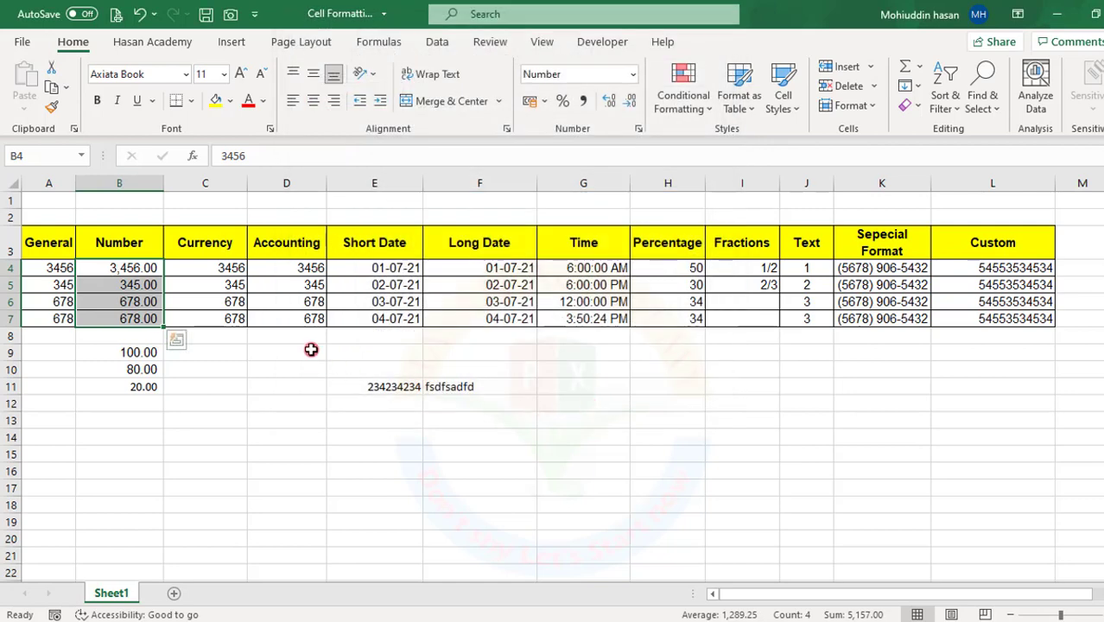
# Step: Apply the Currency format to C4:C7
pyautogui.moveTo(217, 271); pyautogui.dragTo(217, 318)
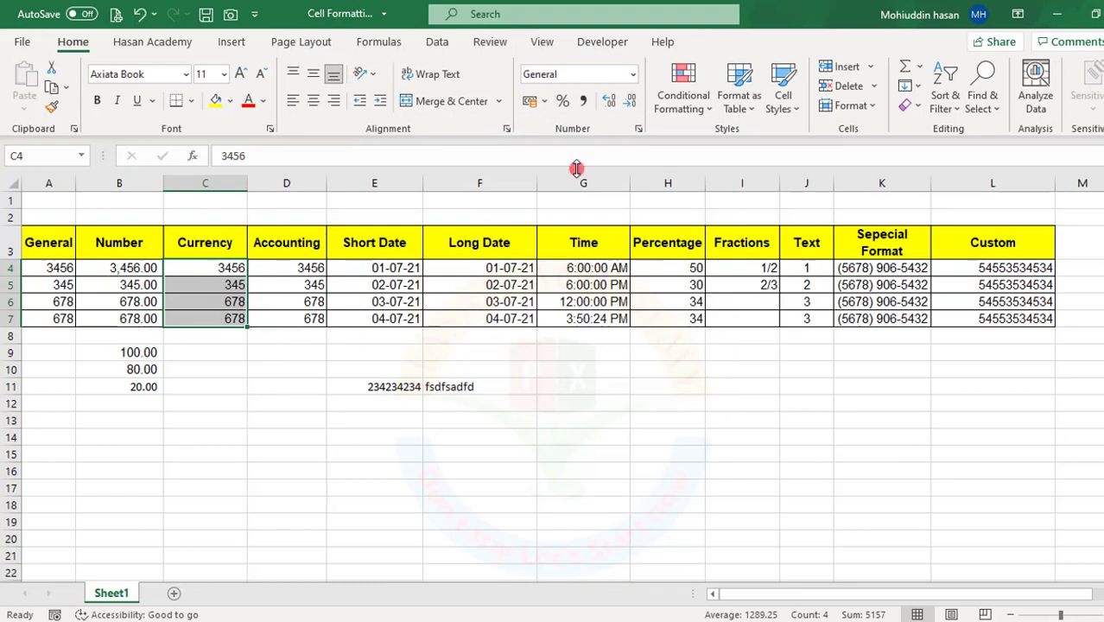
pyautogui.click(630, 77)
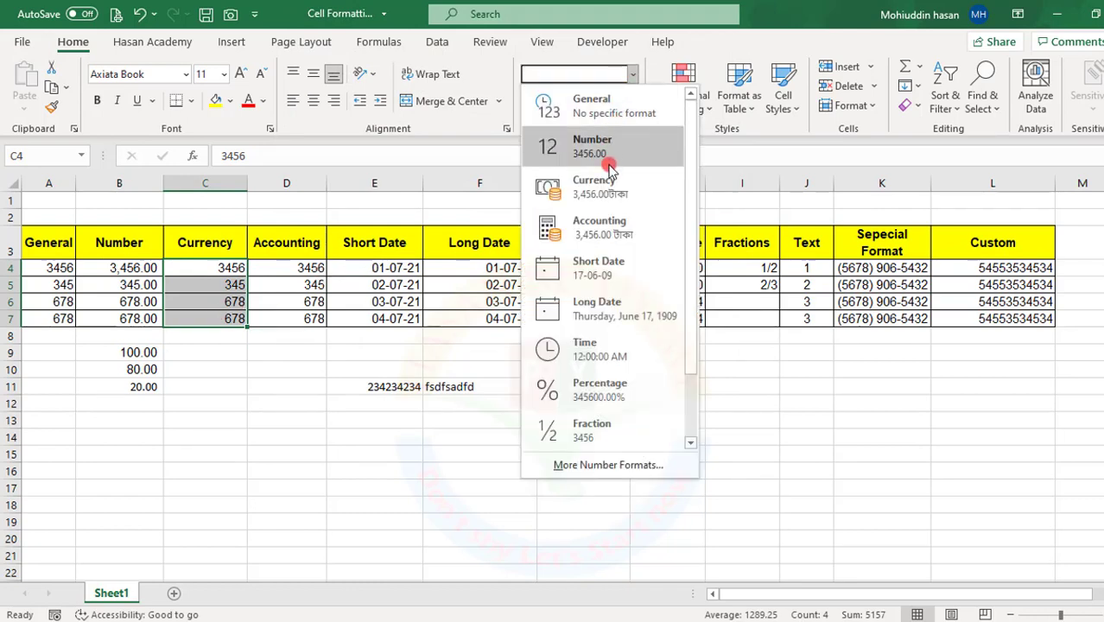
pyautogui.click(600, 190)
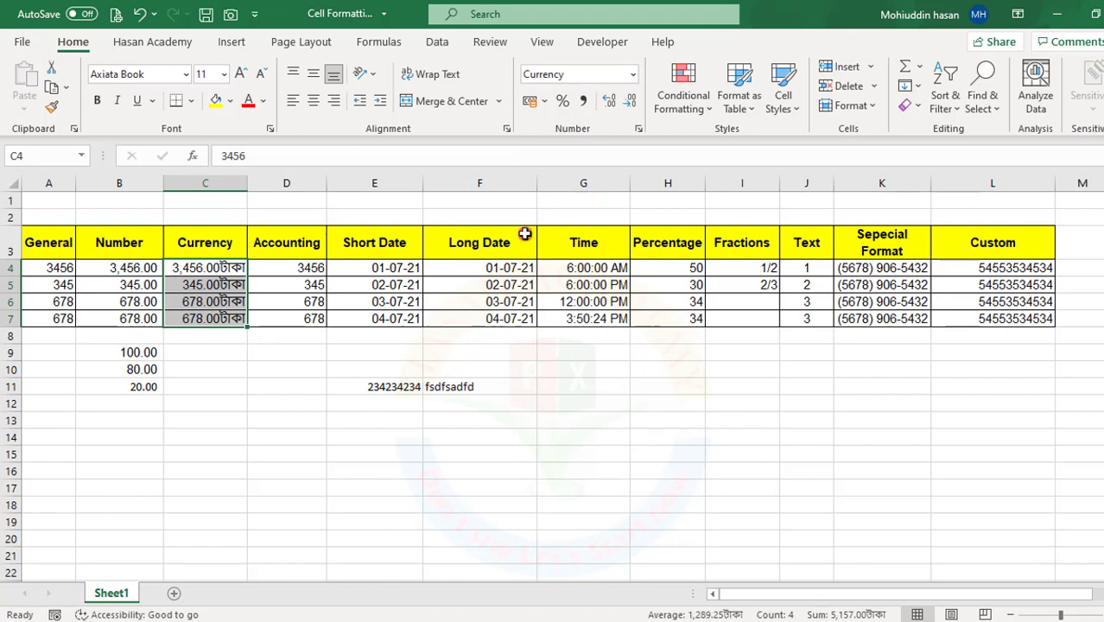
# Step: Inspect the Currency column's cells C4 to C7, comparing displayed amounts with their stored values
pyautogui.click(222, 268)
pyautogui.press('Down')
pyautogui.press('Down')
pyautogui.press('Down')
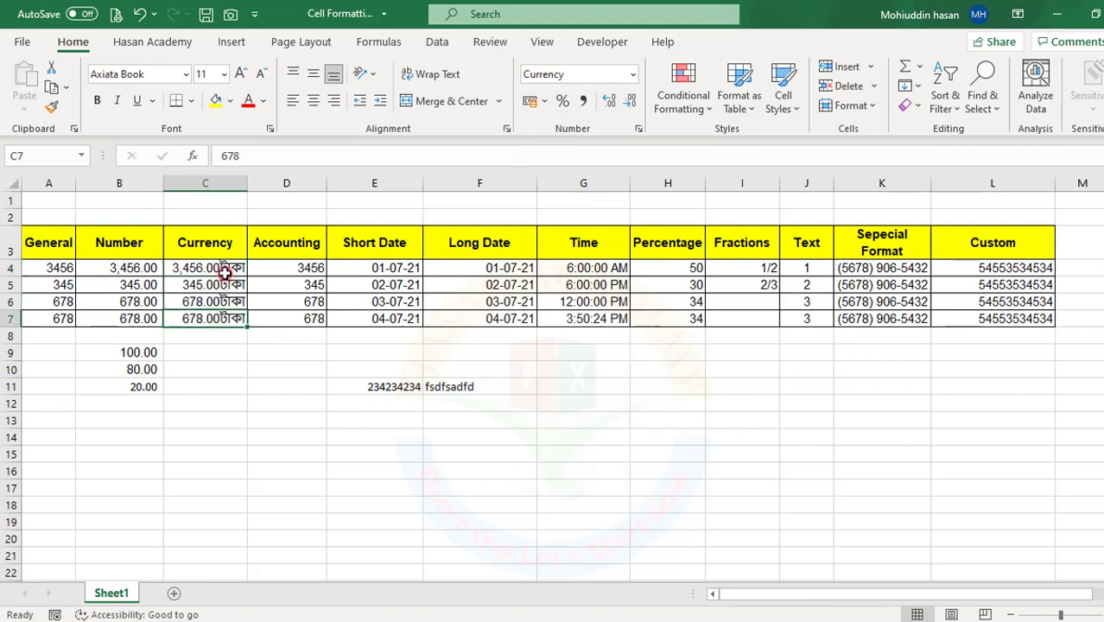
pyautogui.click(224, 270)
pyautogui.click(222, 319)
pyautogui.click(216, 269)
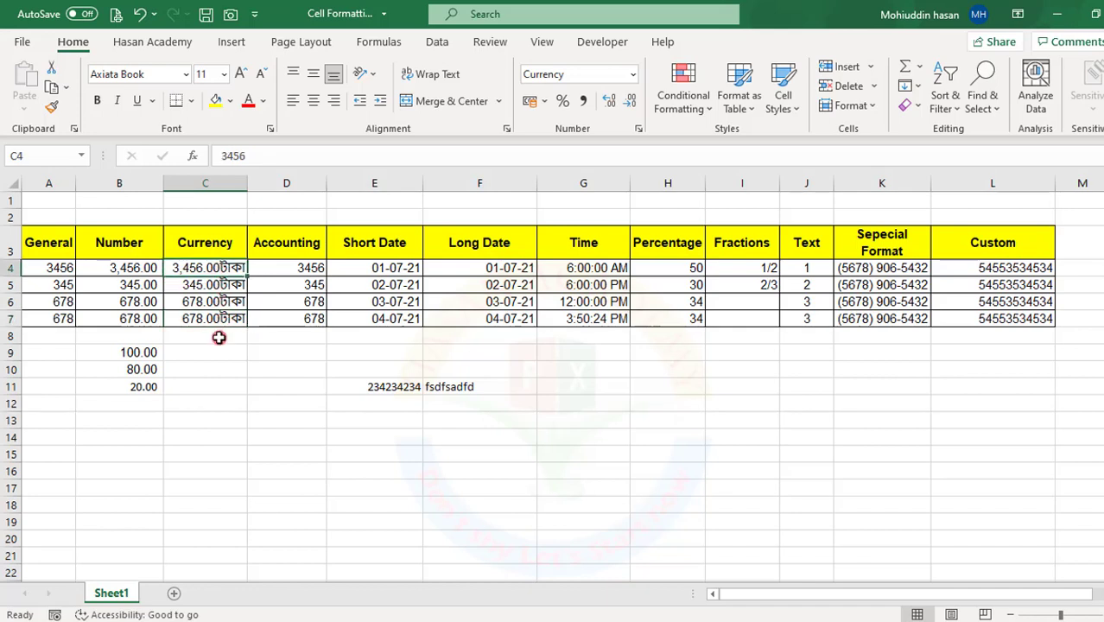
pyautogui.click(220, 335)
# Step: Review the Currency format options for C4:C7, including the list of available currency symbols
pyautogui.moveTo(220, 269); pyautogui.dragTo(215, 321)
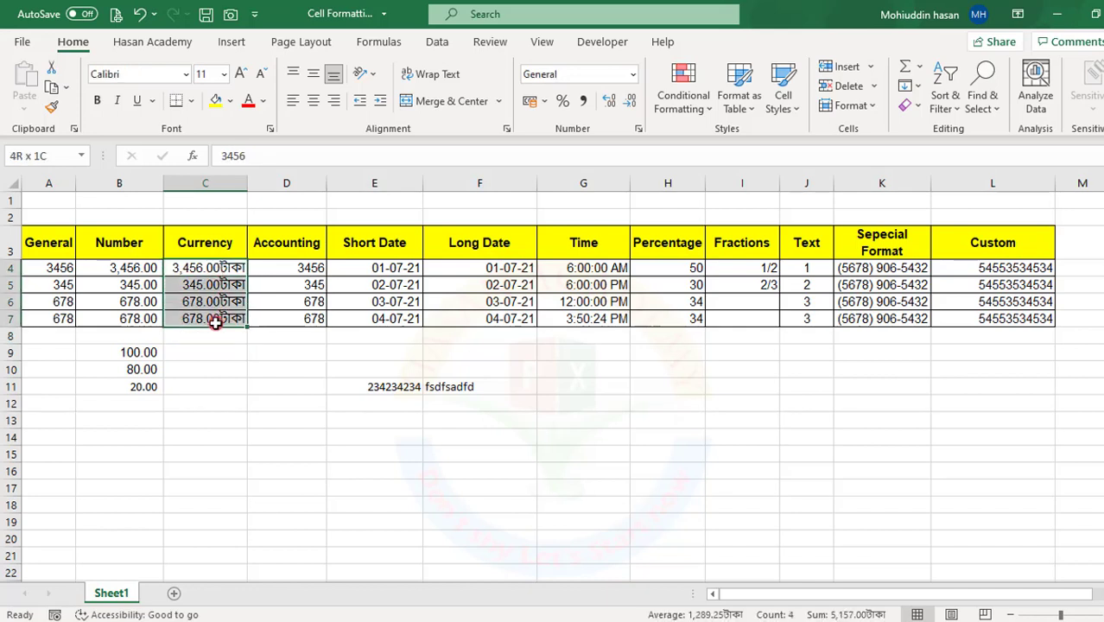
pyautogui.hotkey('ctrl', 'v')
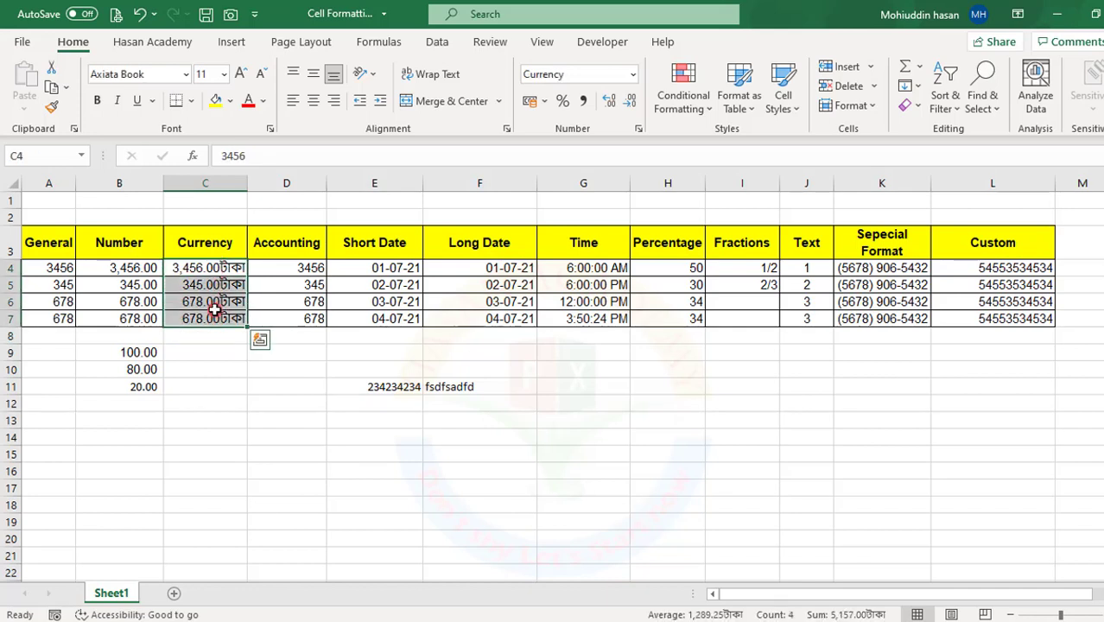
pyautogui.click(635, 130)
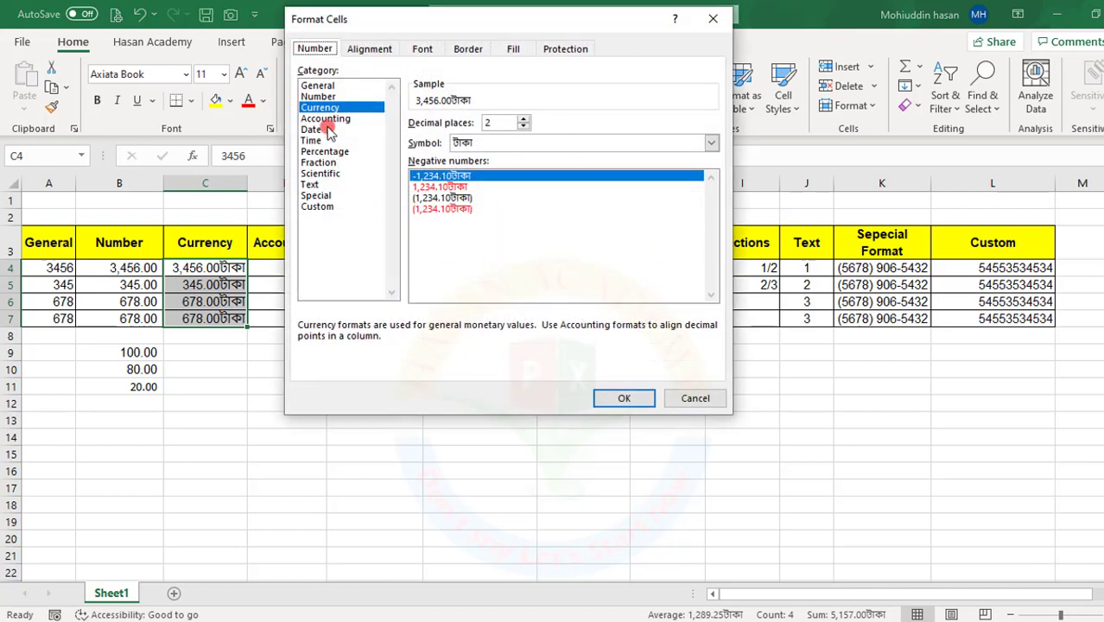
pyautogui.click(695, 398)
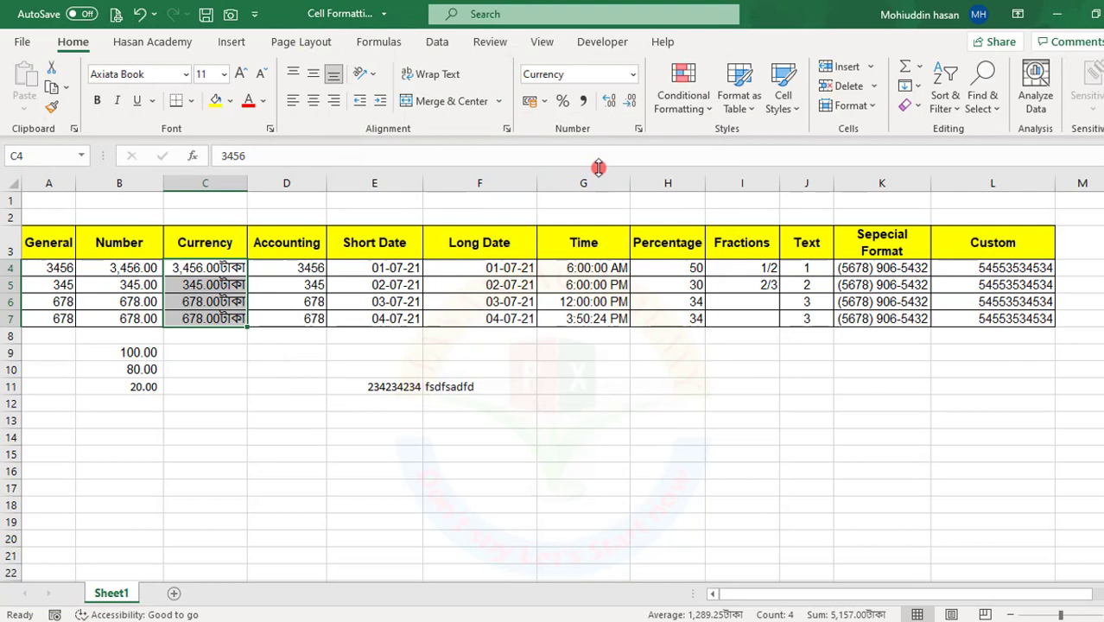
pyautogui.click(637, 131)
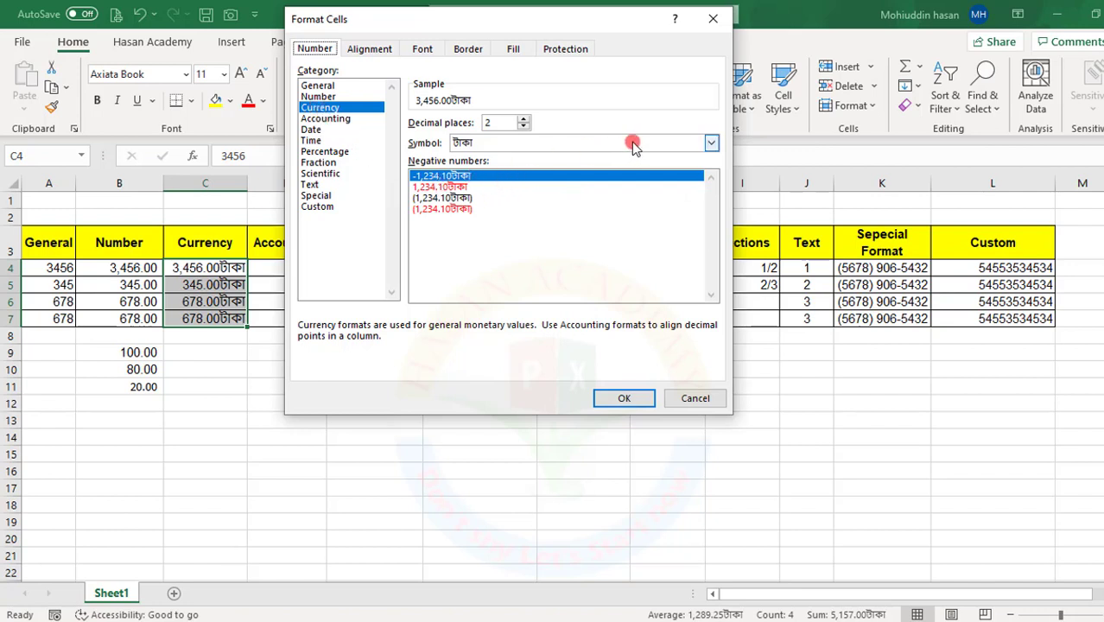
pyautogui.click(713, 146)
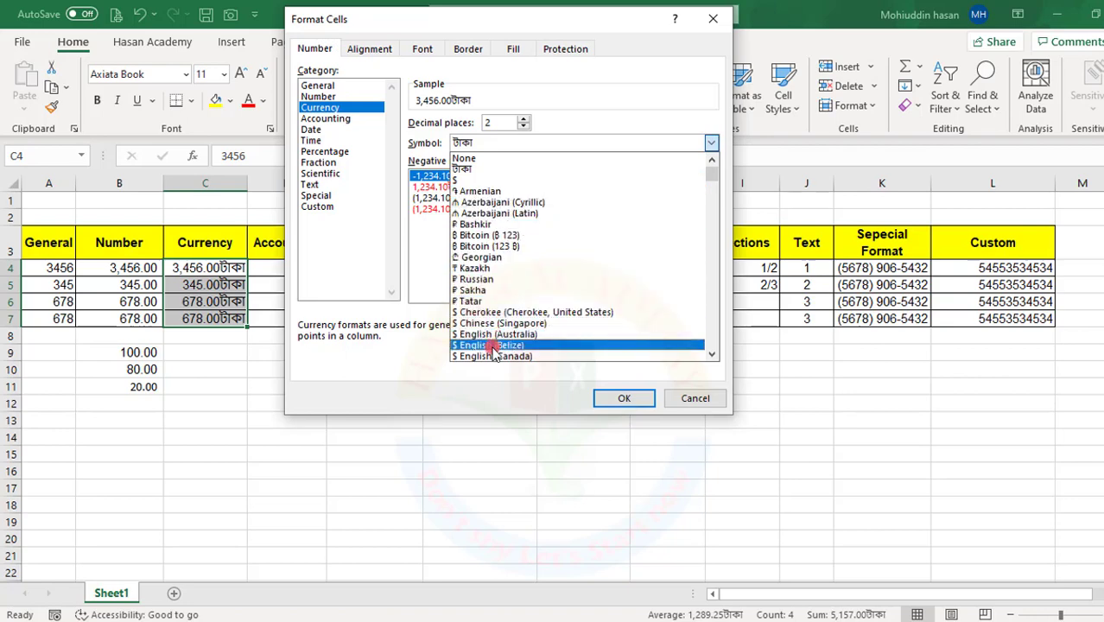
pyautogui.scroll(-1, 503, 250)
pyautogui.scroll(1, 503, 251)
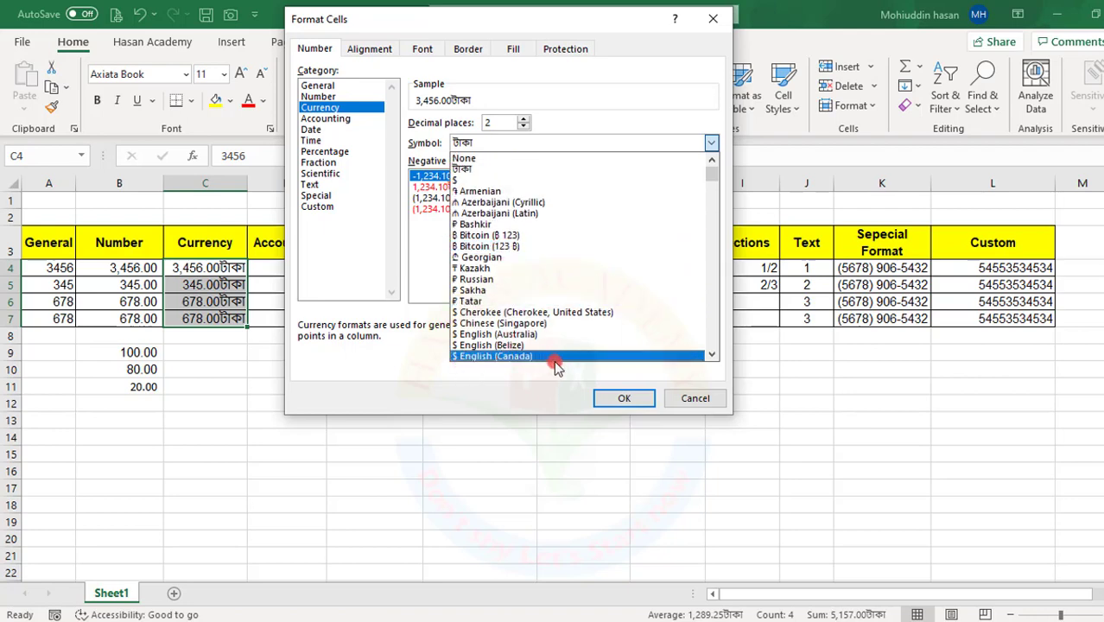
pyautogui.click(706, 399)
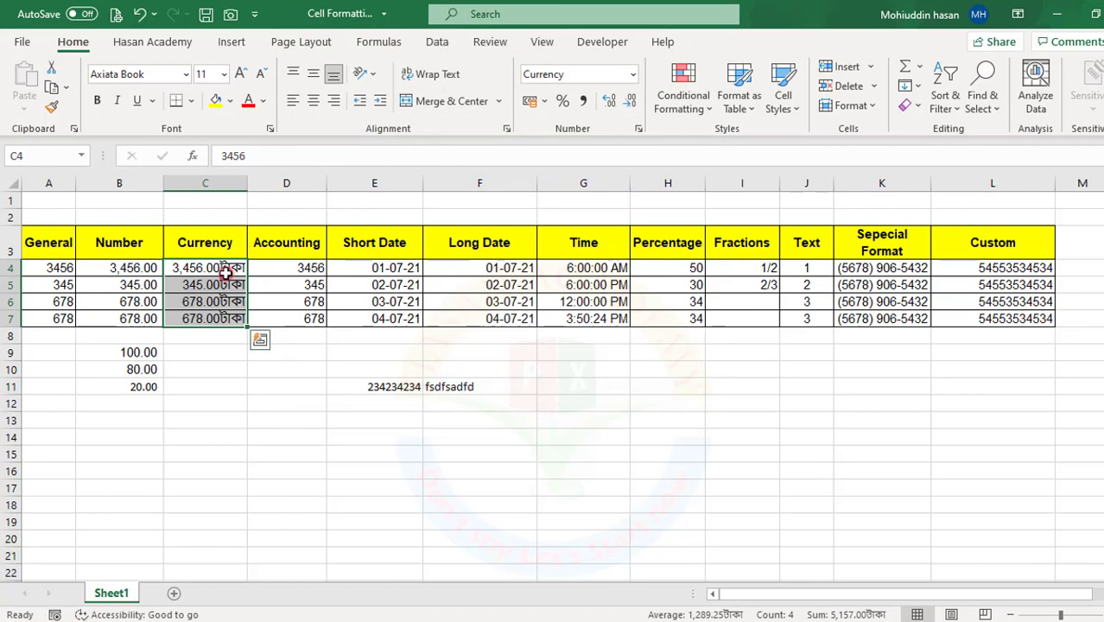
pyautogui.click(636, 129)
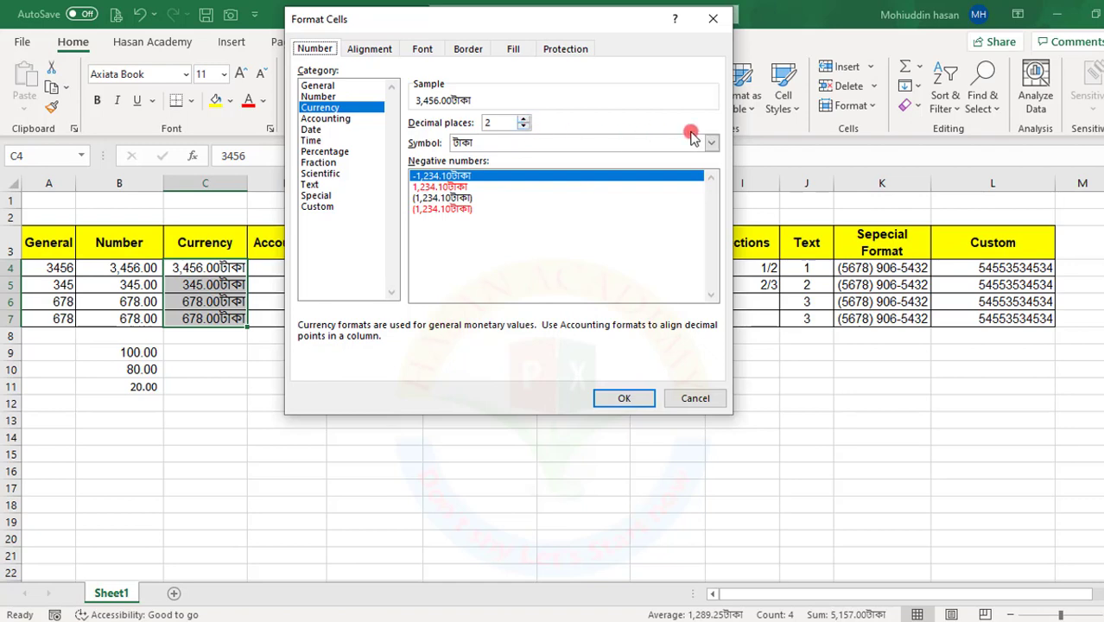
pyautogui.click(674, 399)
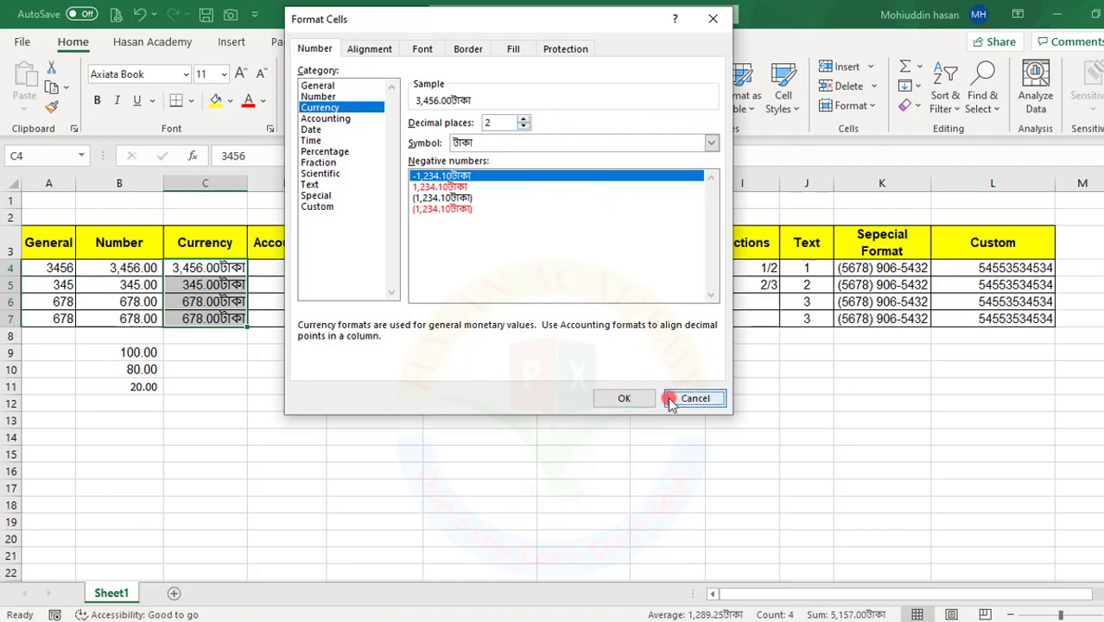
# Step: Select D4:D7 and review the Accounting category's decimal places and symbol options without applying them
pyautogui.click(410, 351)
pyautogui.moveTo(309, 266); pyautogui.dragTo(311, 318)
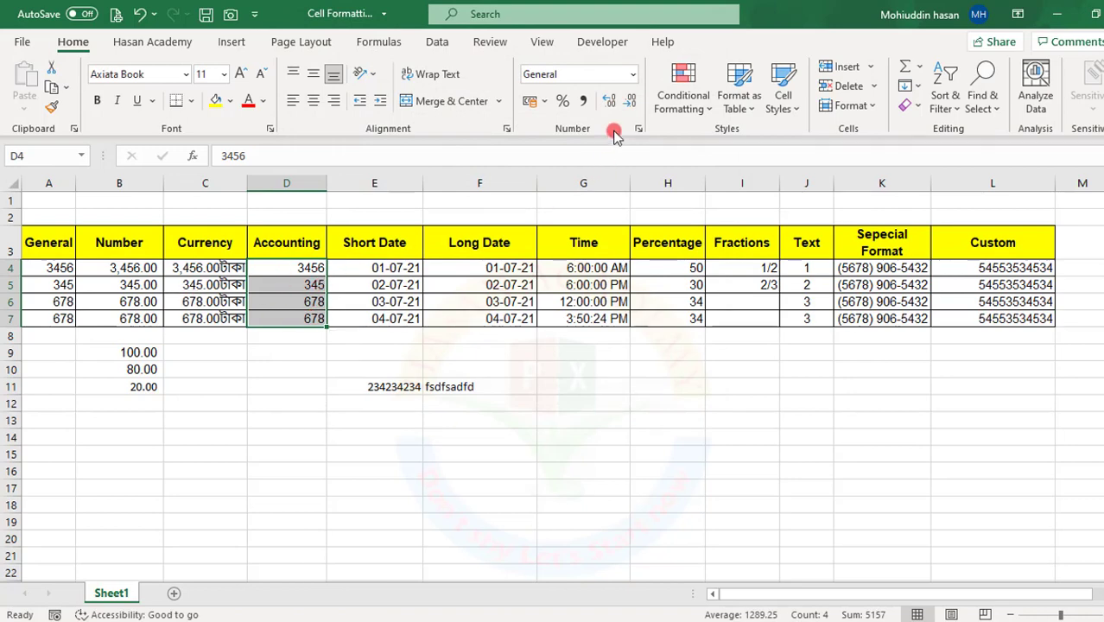
pyautogui.click(639, 127)
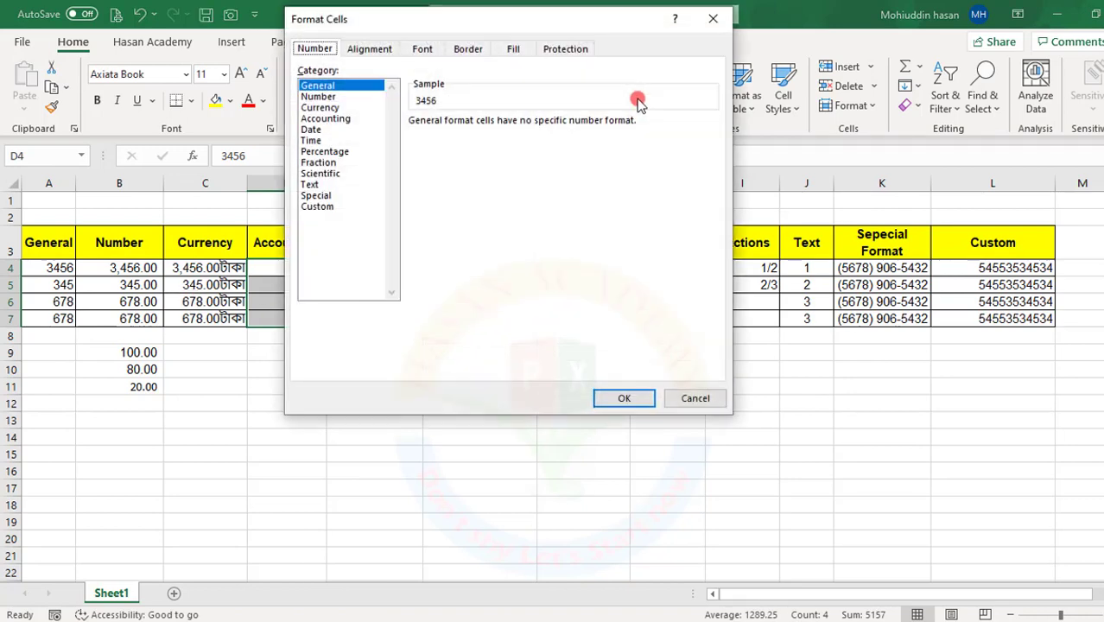
pyautogui.click(340, 118)
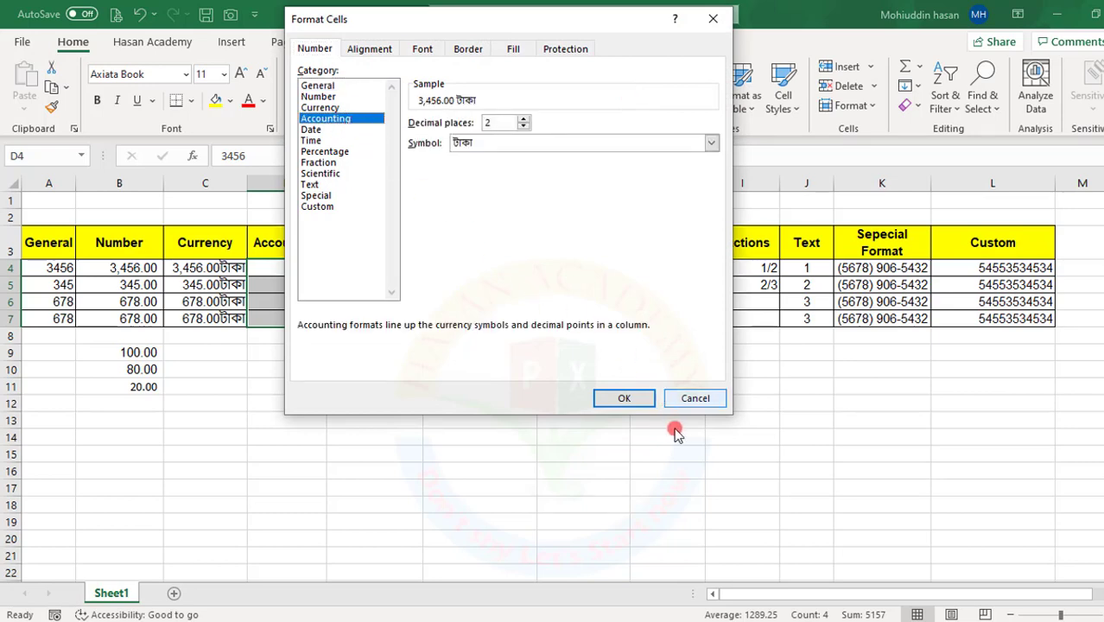
pyautogui.click(684, 399)
# Step: Apply the Accounting format to D4:D7 and widen column D so every amount fits
pyautogui.click(625, 77)
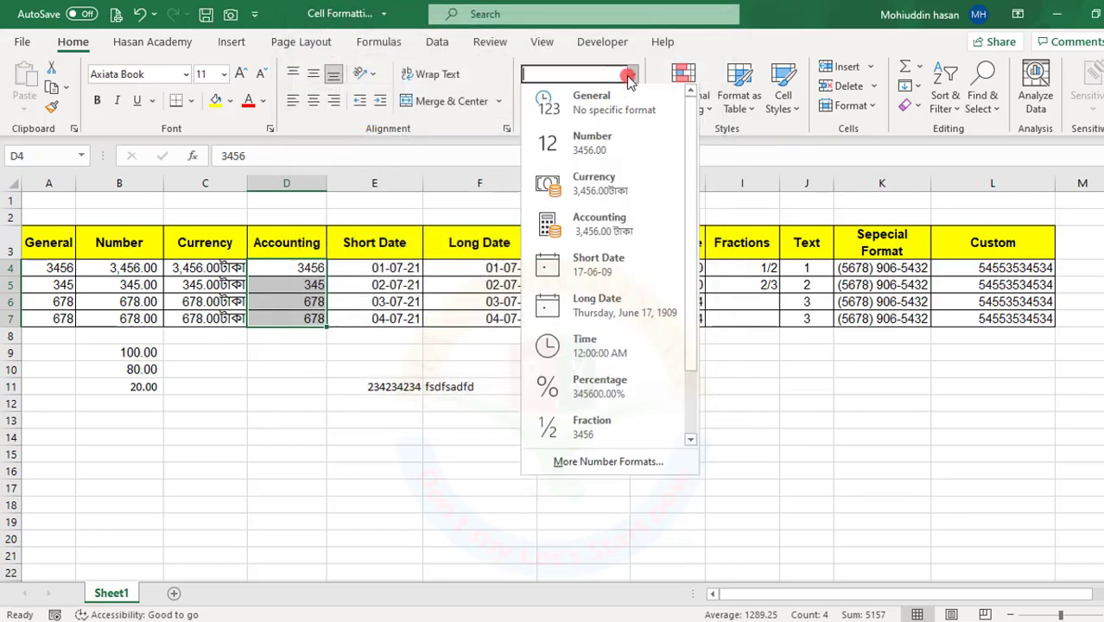
pyautogui.click(572, 232)
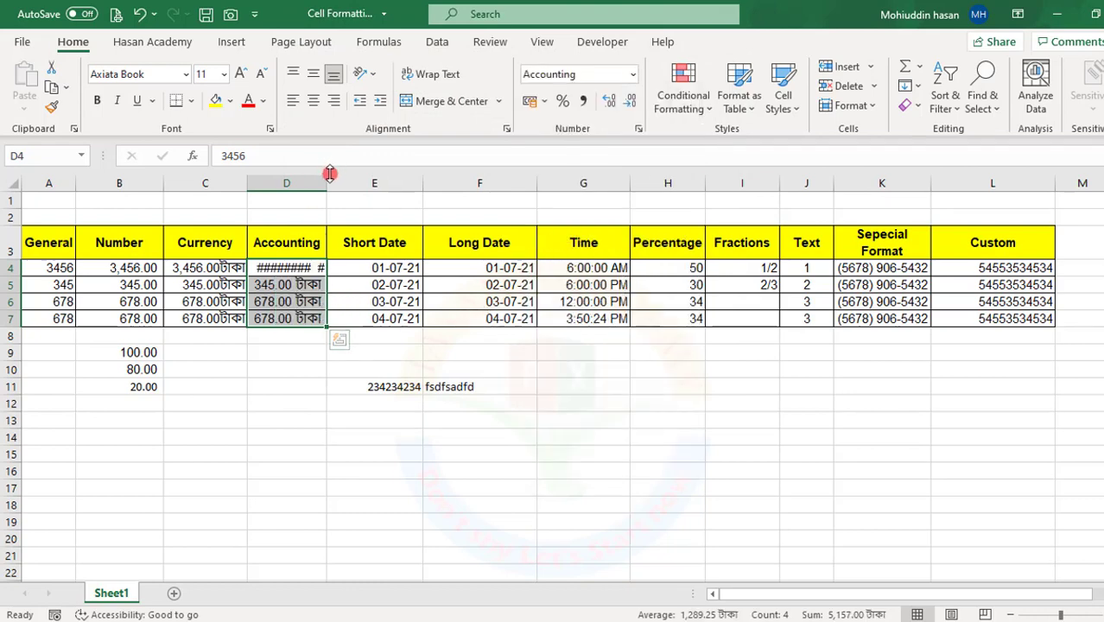
pyautogui.moveTo(329, 173); pyautogui.dragTo(368, 176)
pyautogui.click(329, 370)
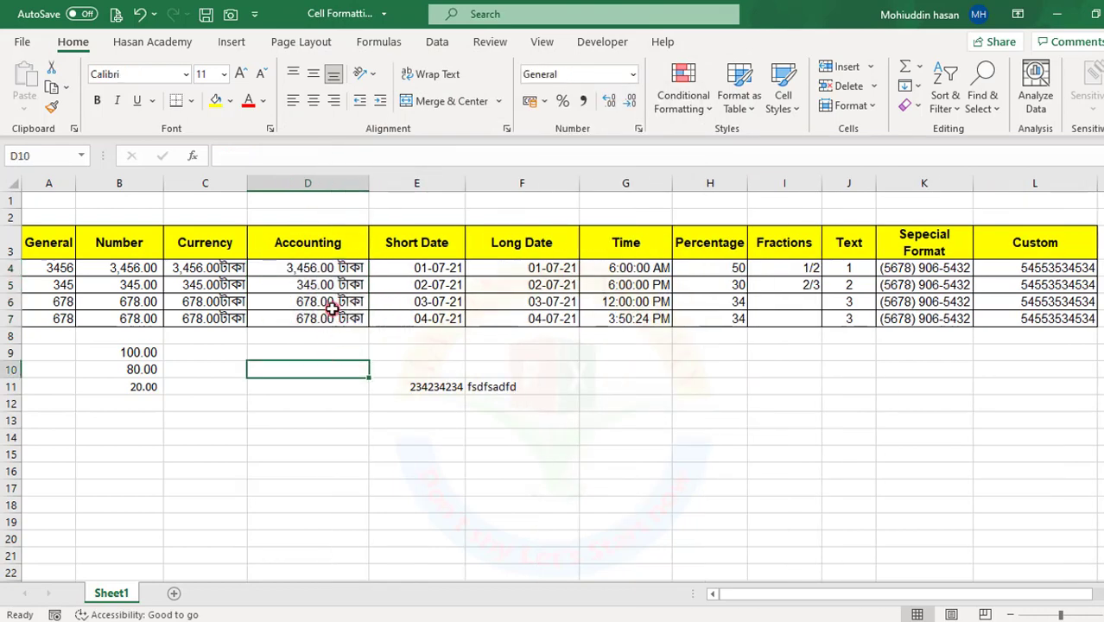
# Step: Compare the Accounting values in D4 and D5 with the Currency value in C5
pyautogui.click(329, 269)
pyautogui.click(323, 289)
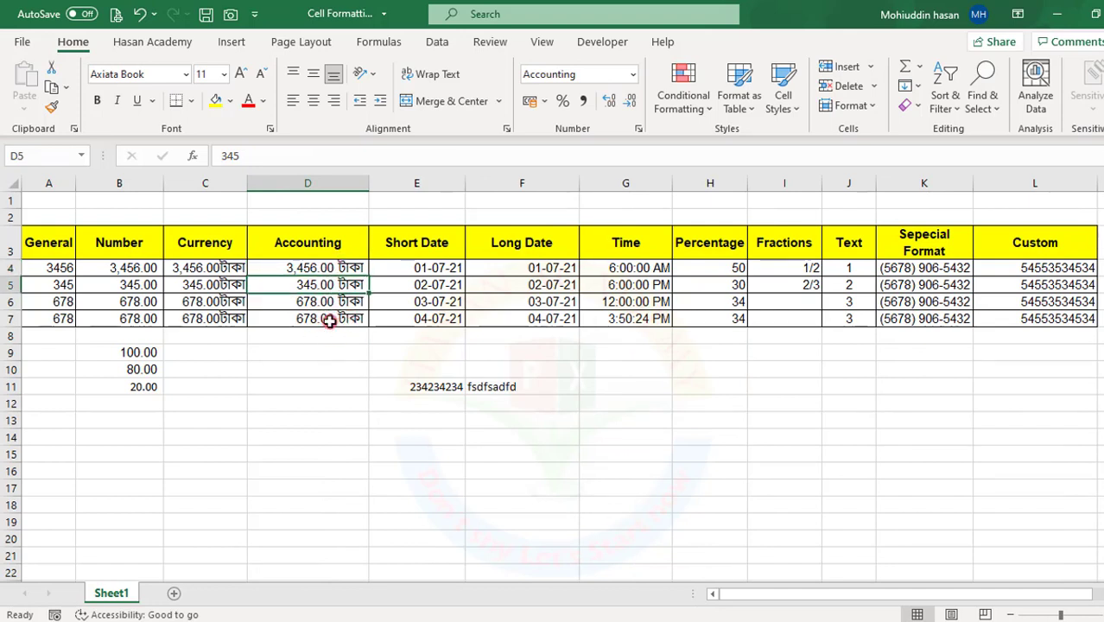
pyautogui.click(215, 282)
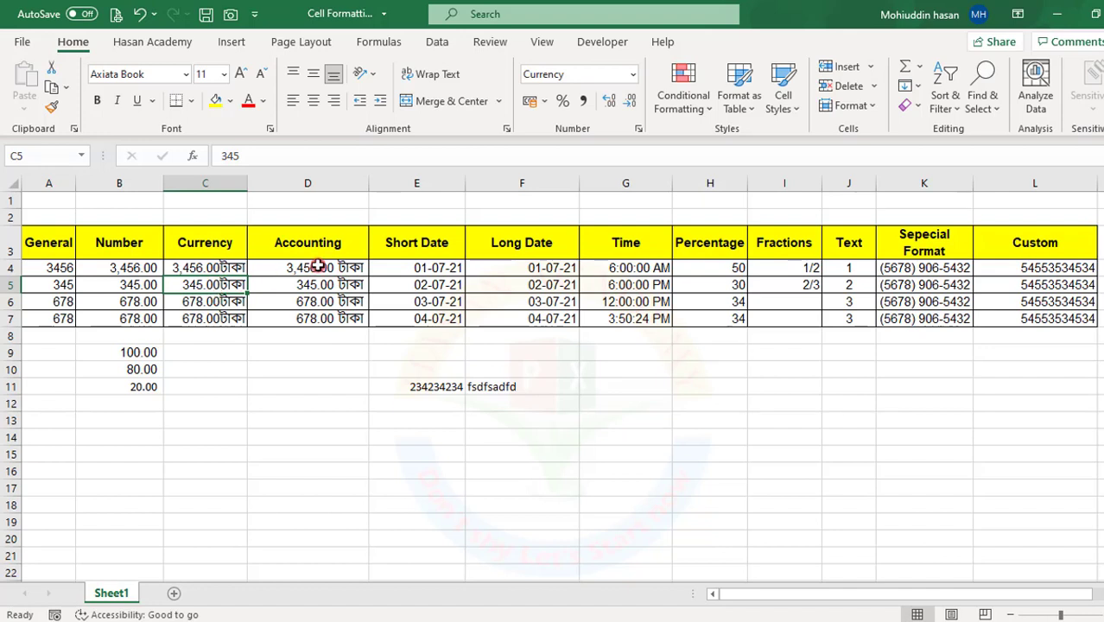
# Step: Review the Accounting, Currency and Date category options for D4:D7 and the list of preset number formats
pyautogui.moveTo(317, 266); pyautogui.dragTo(313, 318)
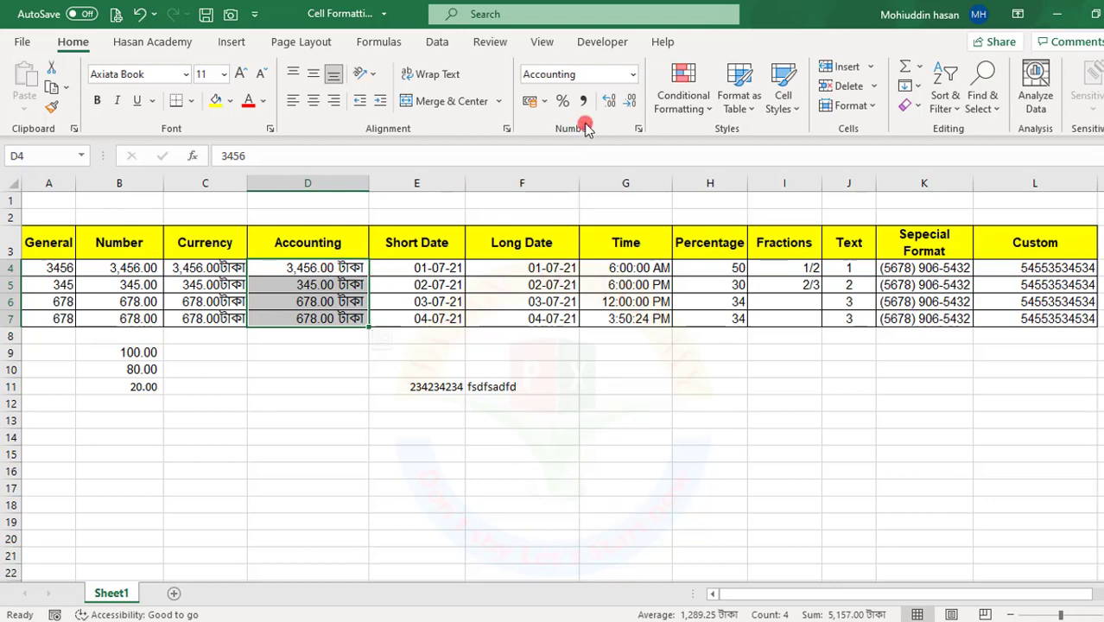
pyautogui.click(636, 130)
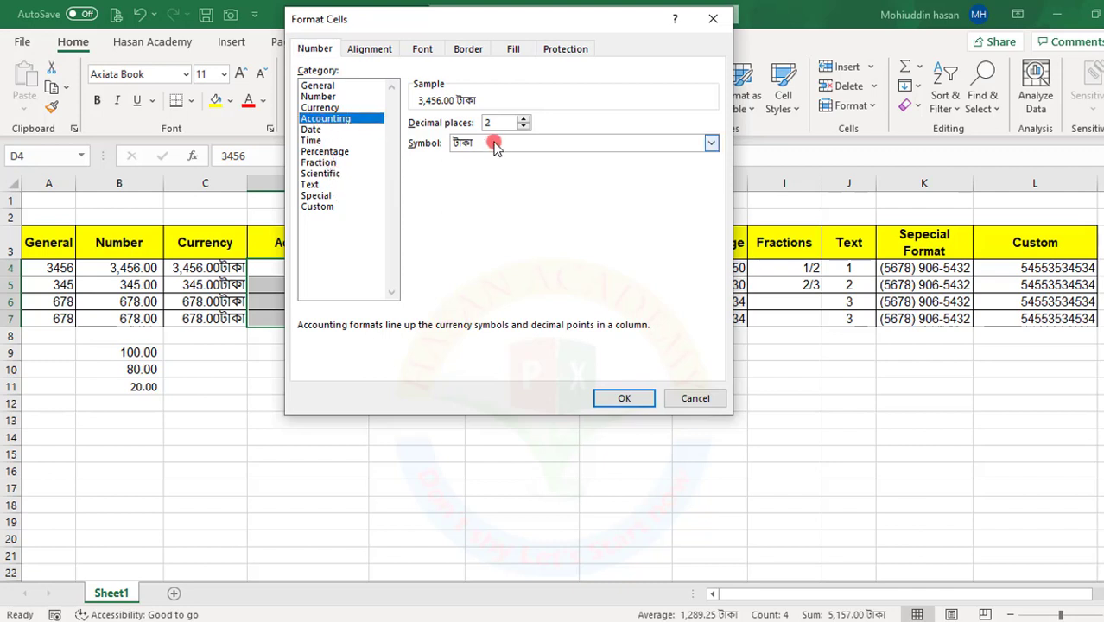
pyautogui.click(324, 109)
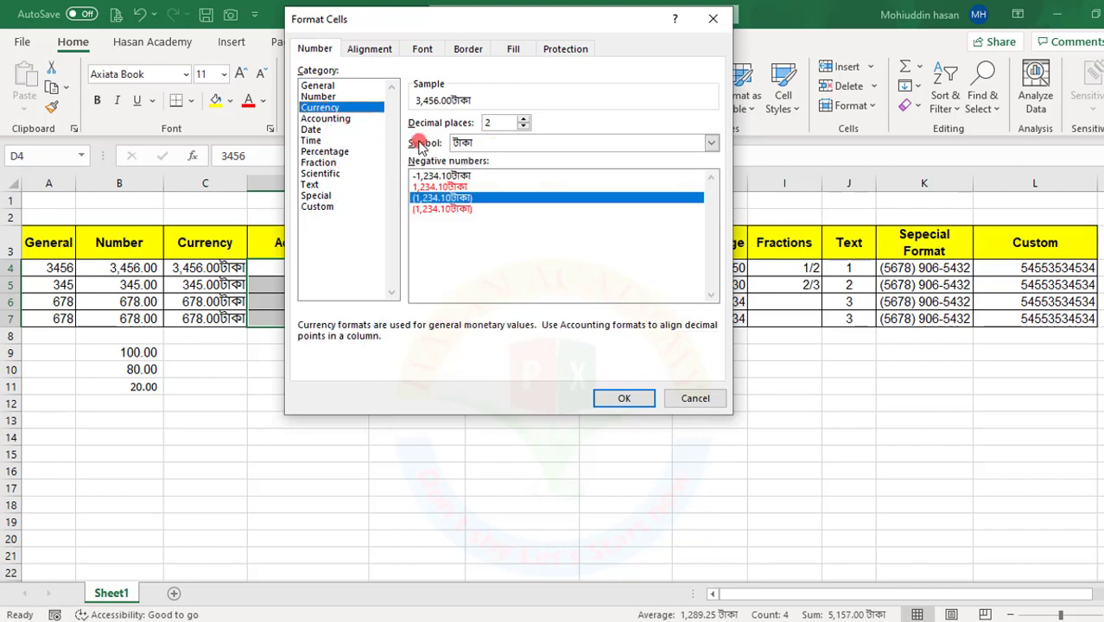
pyautogui.click(313, 129)
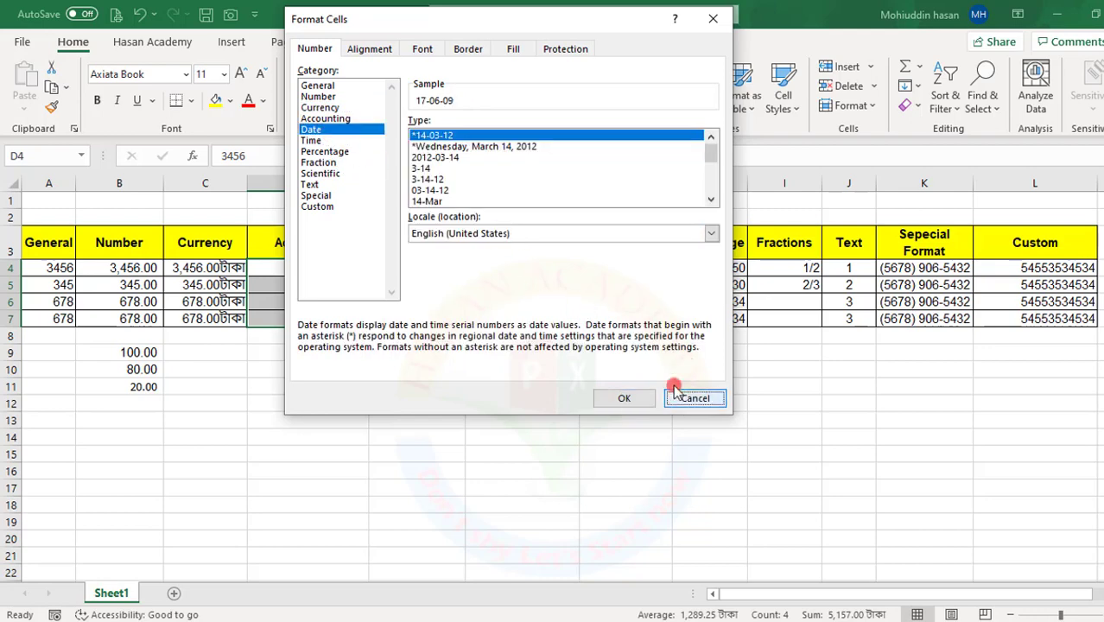
pyautogui.click(674, 397)
pyautogui.click(634, 75)
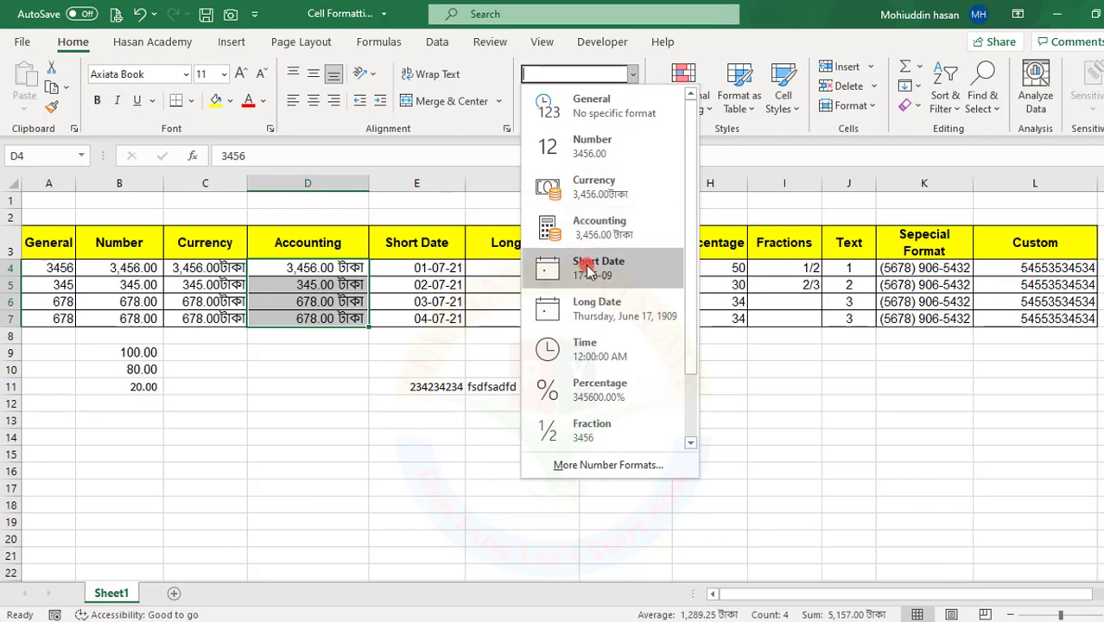
pyautogui.click(761, 474)
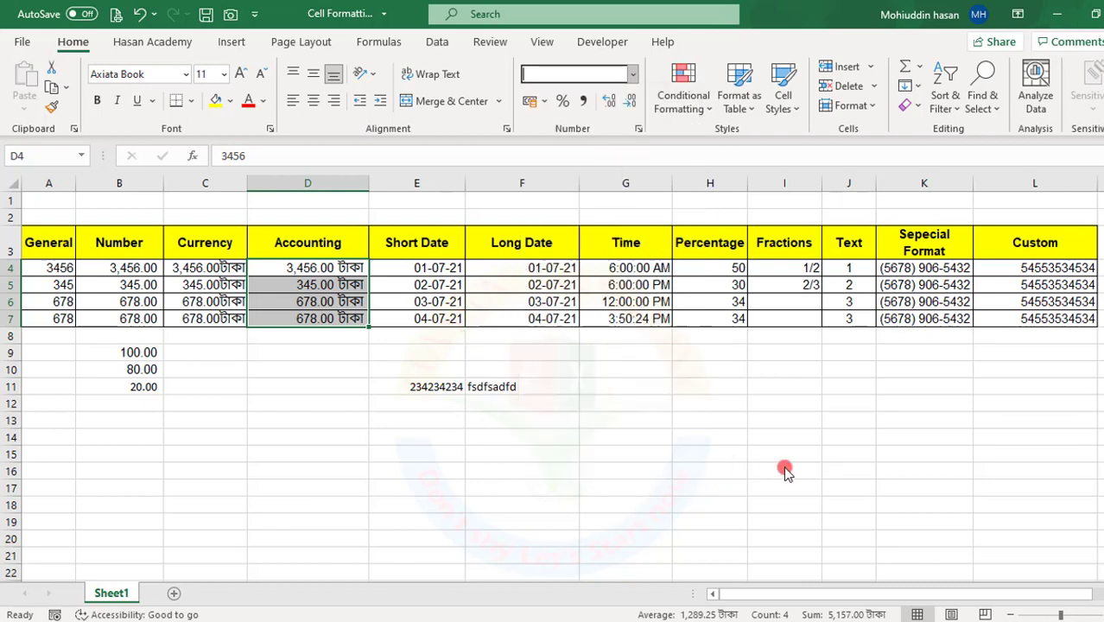
# Step: Apply the Short Date format to the dates in E4:E7
pyautogui.moveTo(412, 268); pyautogui.dragTo(413, 319)
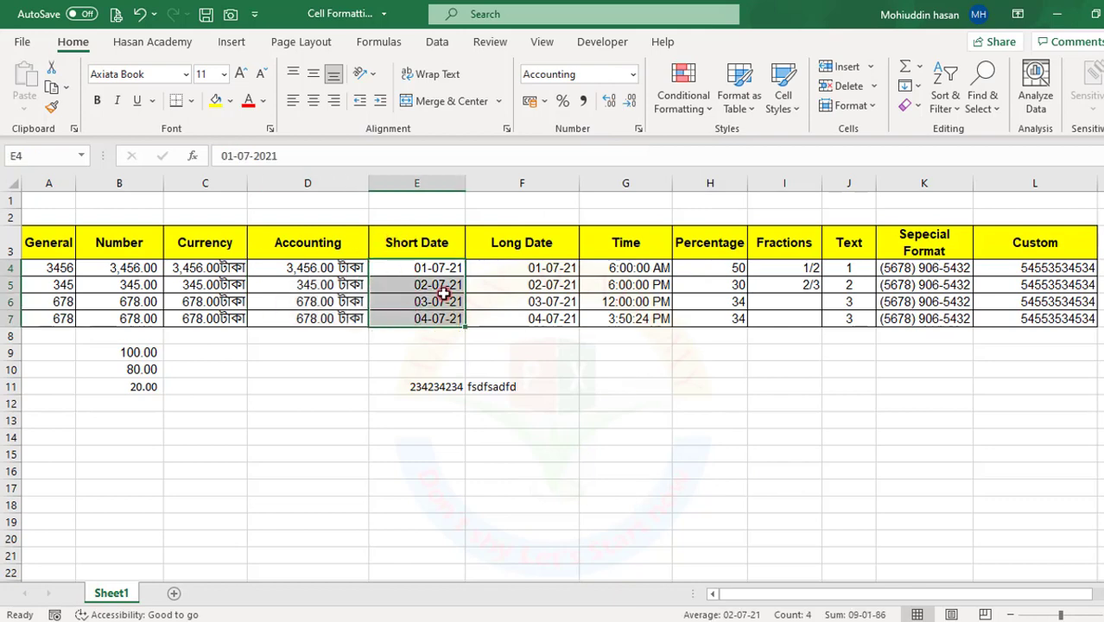
pyautogui.click(632, 74)
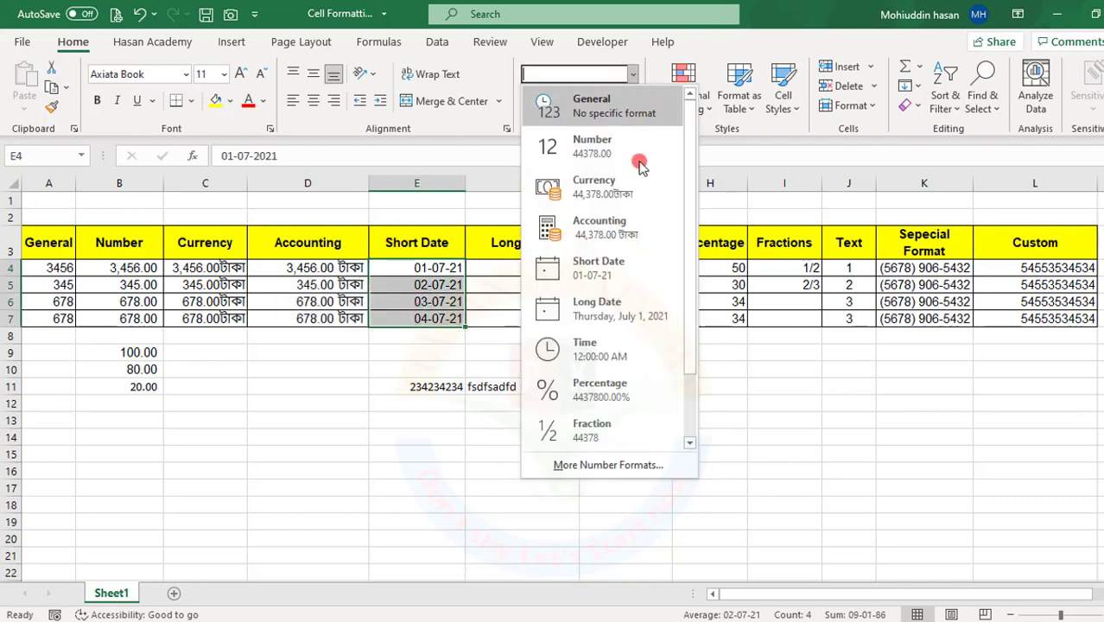
pyautogui.click(646, 283)
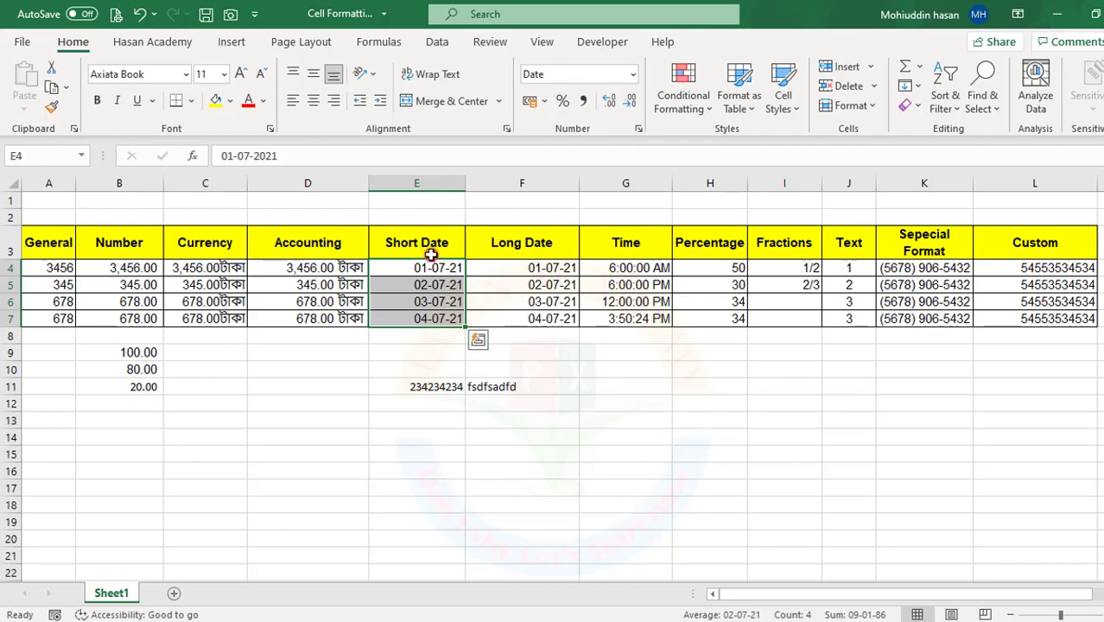
pyautogui.click(634, 76)
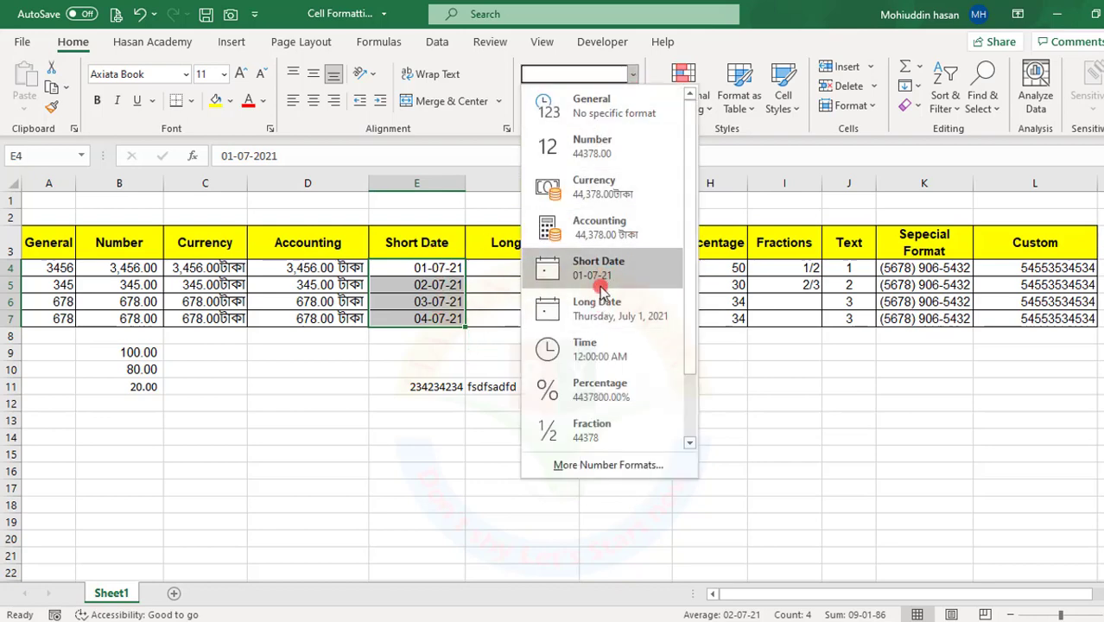
pyautogui.click(419, 338)
# Step: Apply the Long Date format to F4:F7, widen column F to fit the full dates, and inspect F4
pyautogui.moveTo(494, 260); pyautogui.dragTo(488, 317)
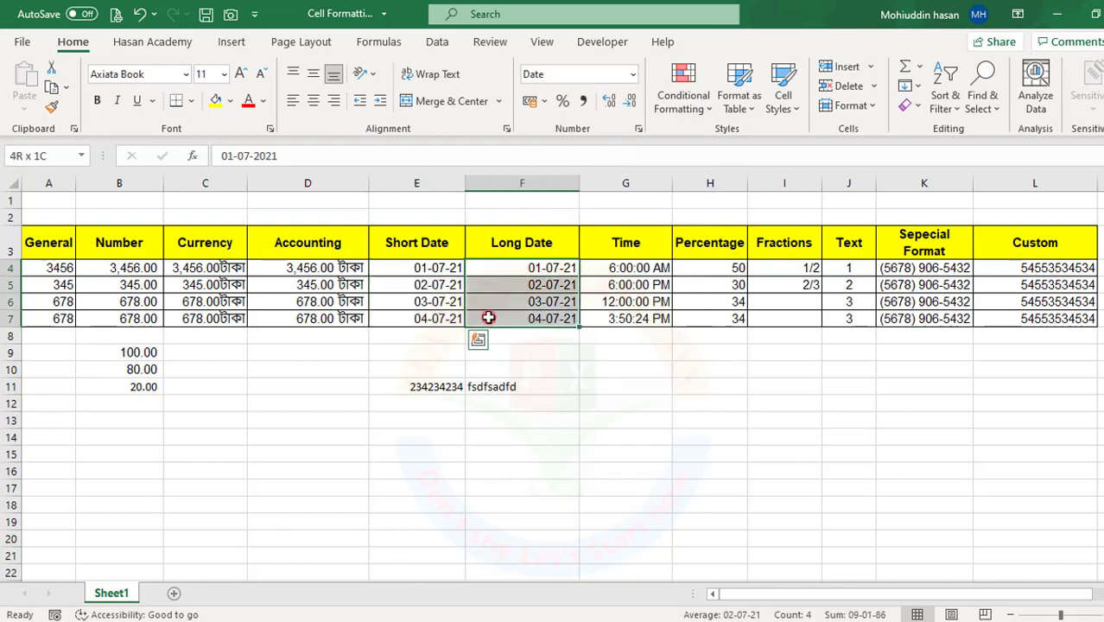
pyautogui.click(633, 75)
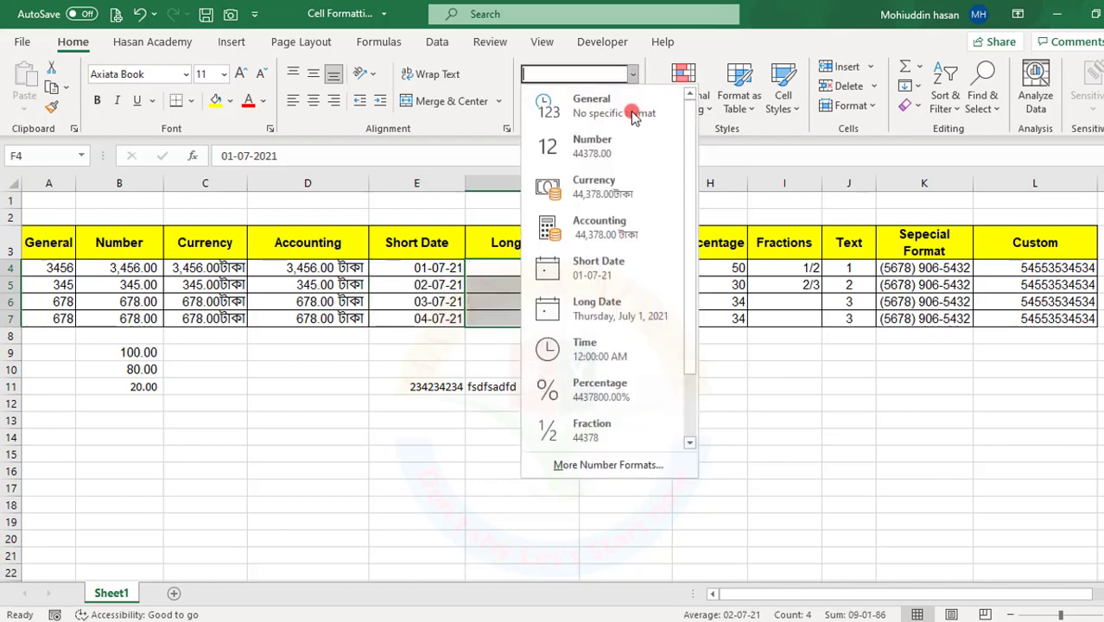
pyautogui.click(611, 311)
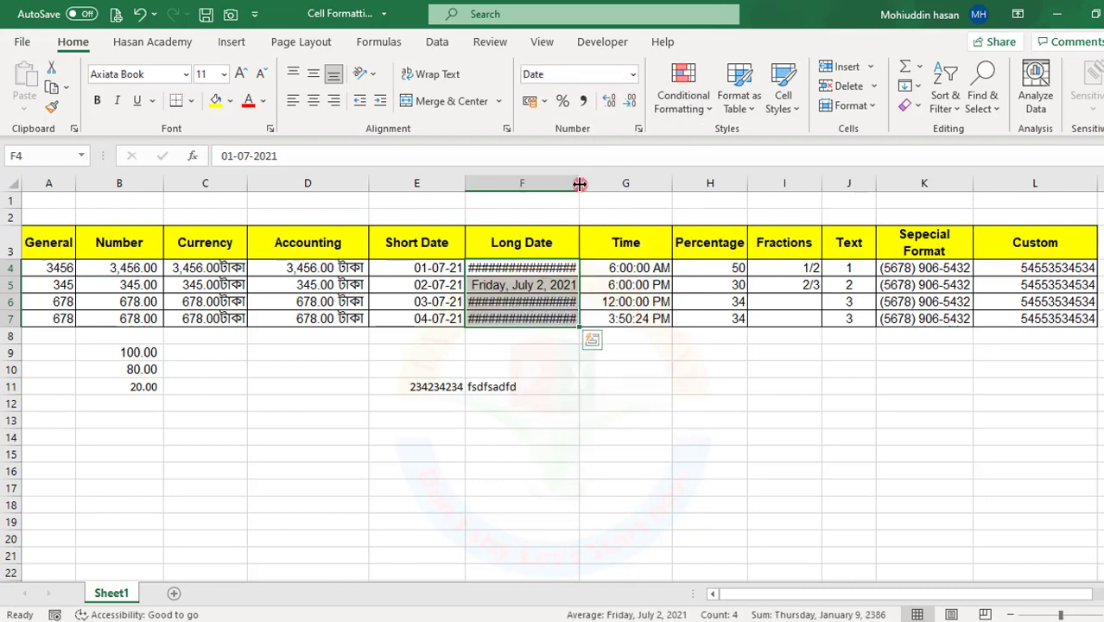
pyautogui.moveTo(578, 183); pyautogui.dragTo(644, 185)
pyautogui.click(596, 370)
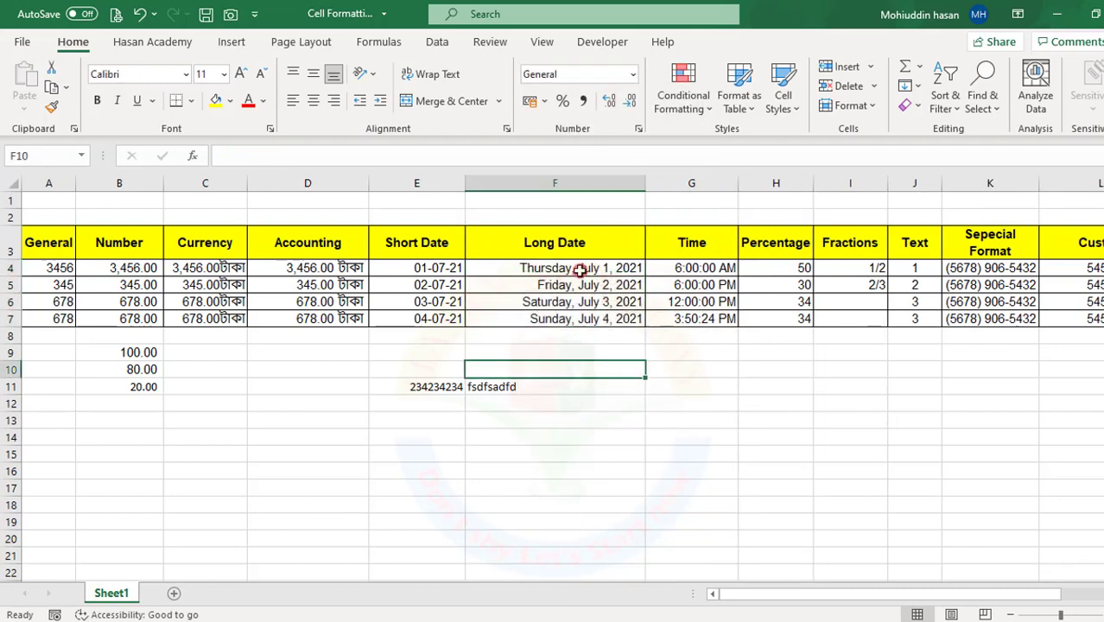
pyautogui.click(547, 267)
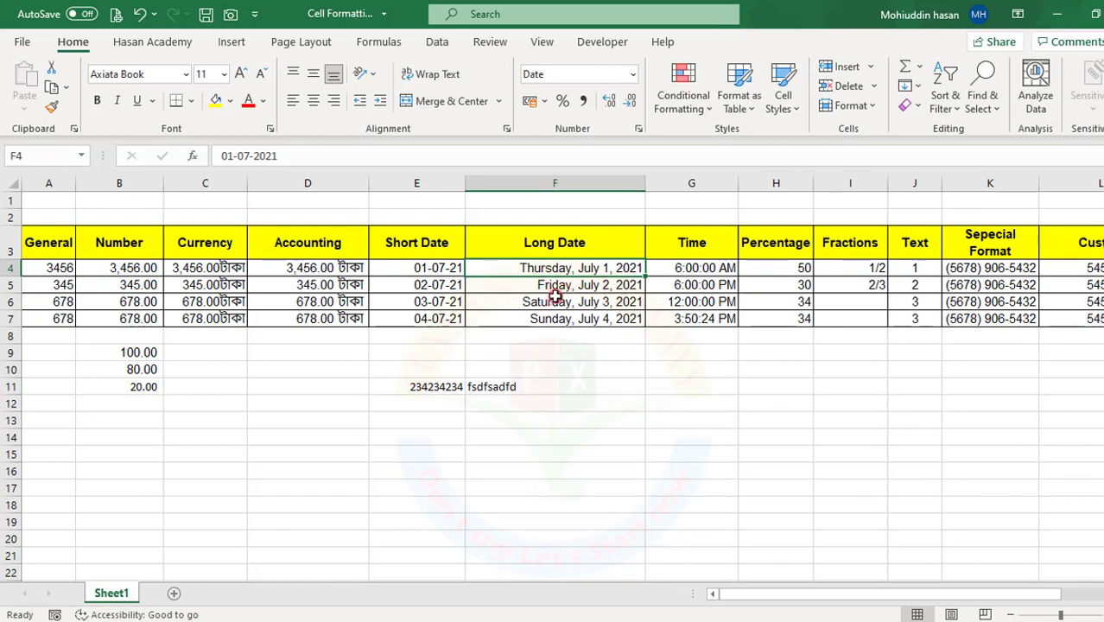
pyautogui.click(575, 341)
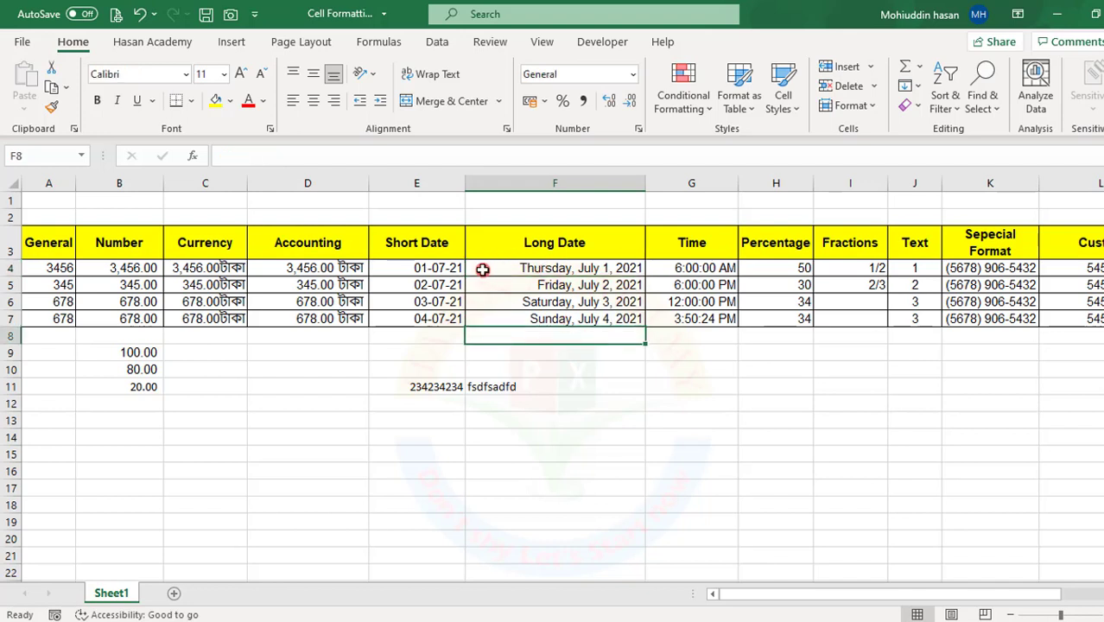
# Step: Preview the 14-Mar and both 14-Mar-12 date types for F4:F7, and apply the Mar-12 type
pyautogui.moveTo(544, 271); pyautogui.dragTo(549, 316)
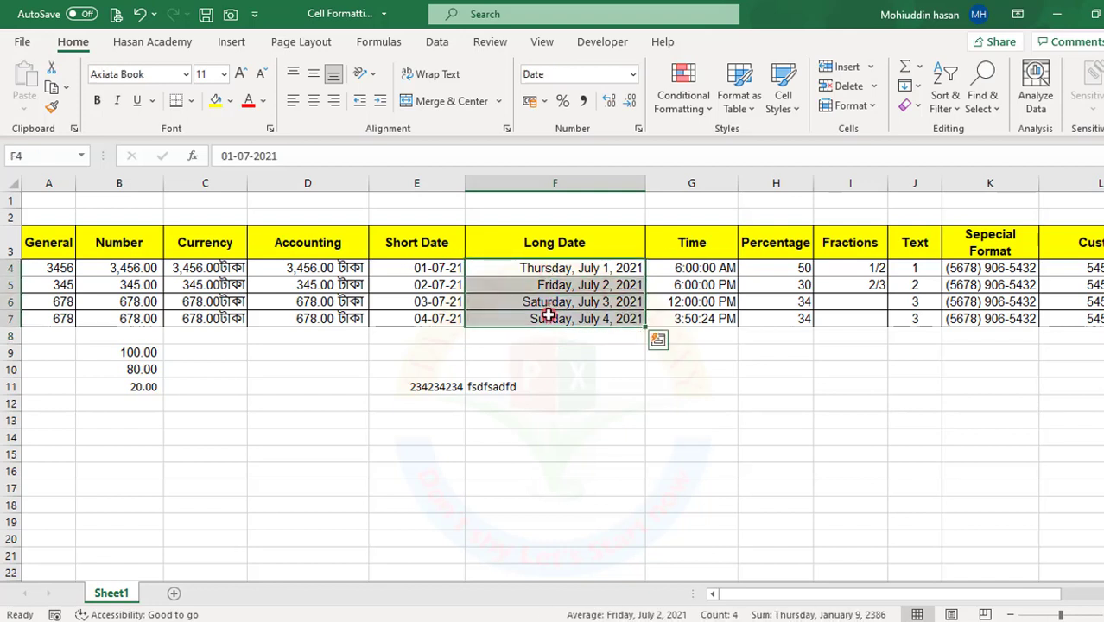
pyautogui.click(635, 130)
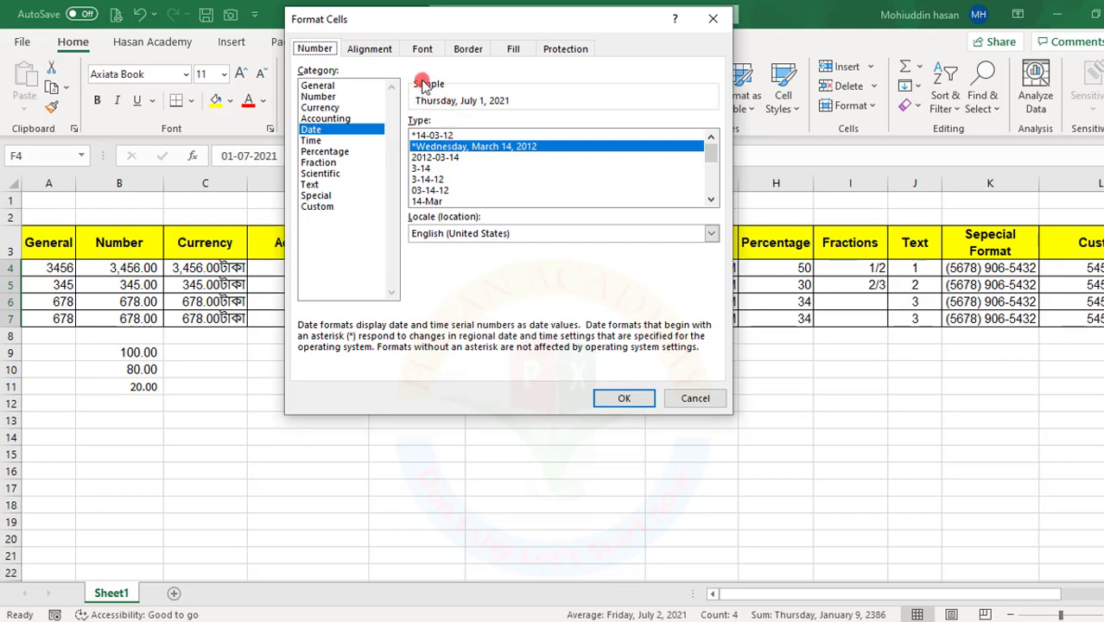
pyautogui.click(436, 201)
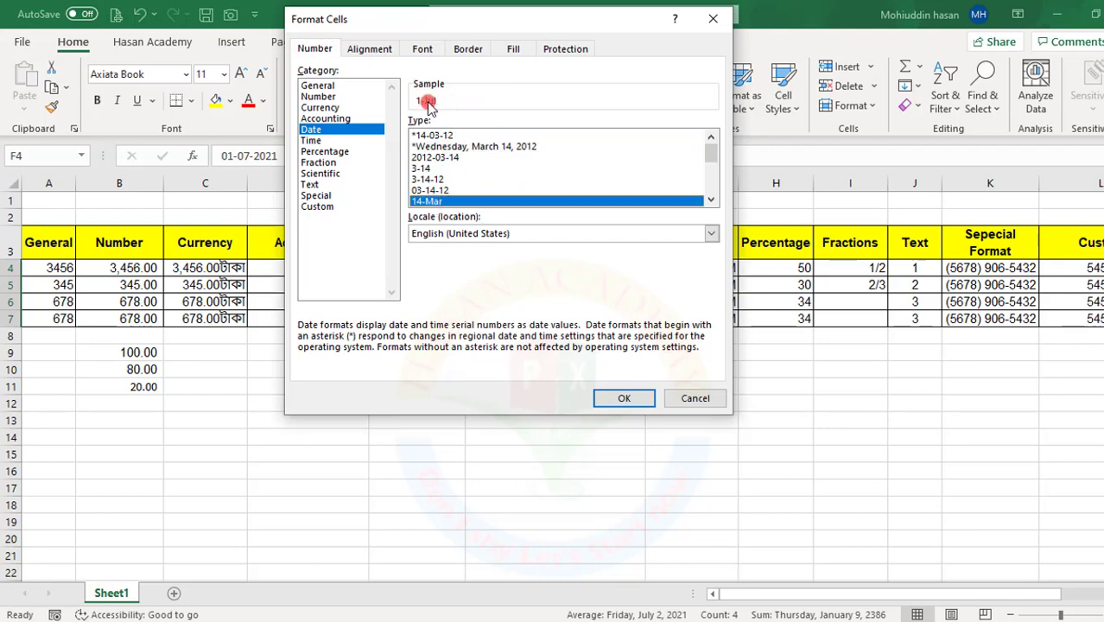
pyautogui.scroll(-1, 445, 165)
pyautogui.click(433, 179)
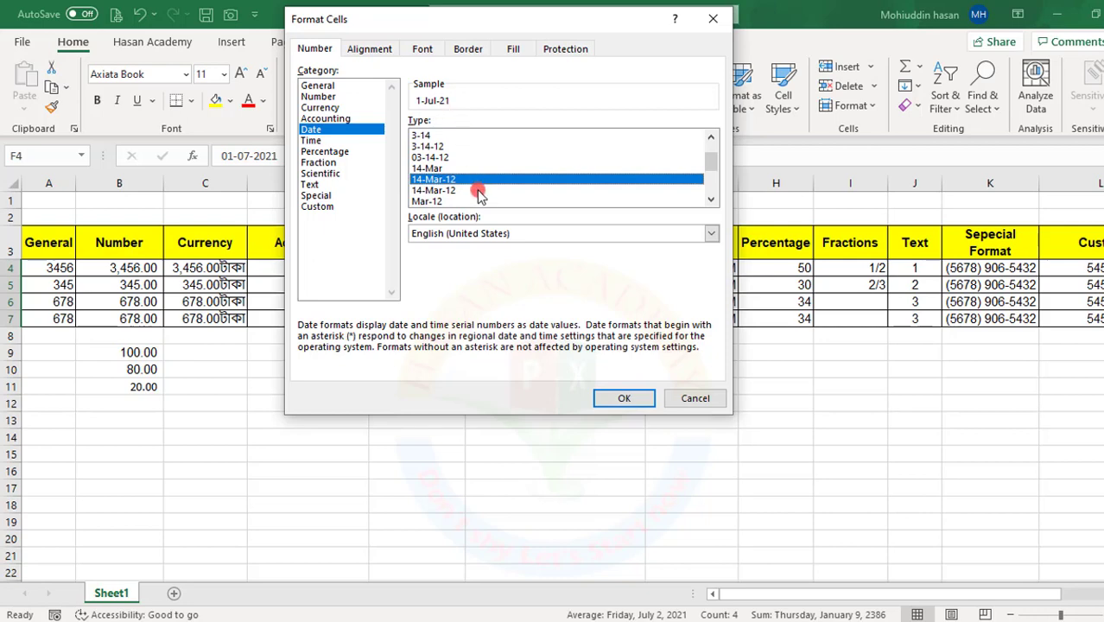
pyautogui.moveTo(608, 32); pyautogui.dragTo(423, 47)
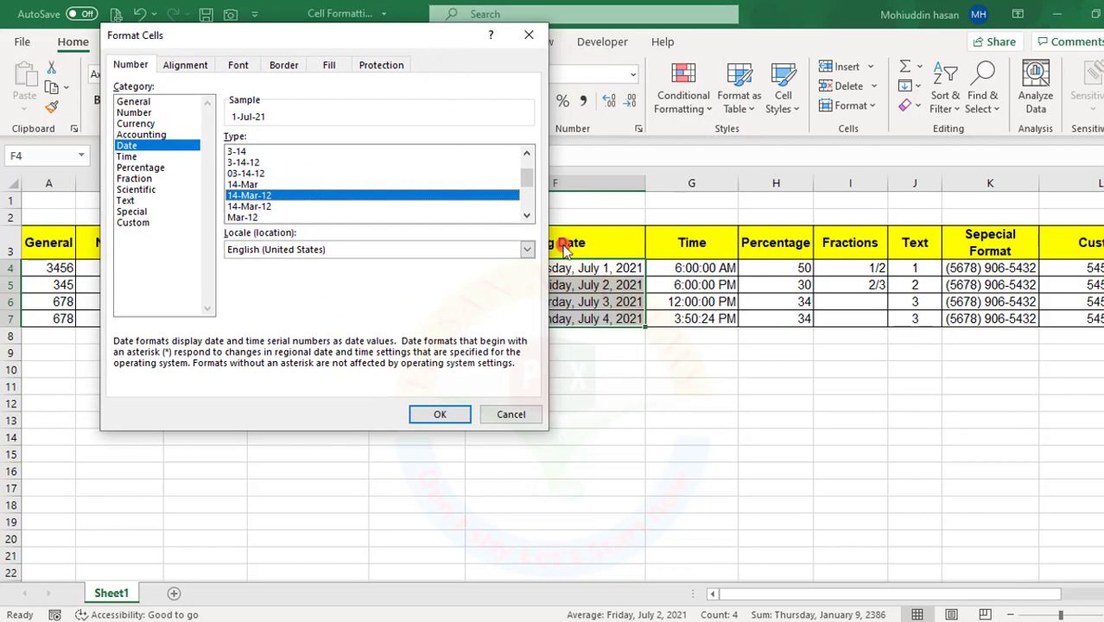
pyautogui.click(242, 207)
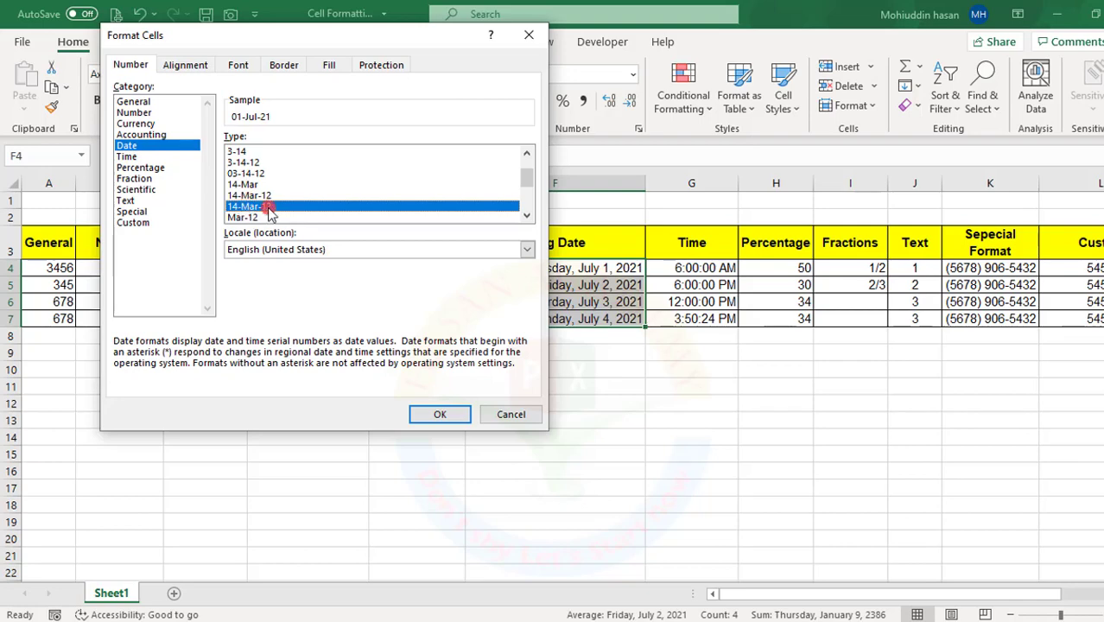
pyautogui.click(250, 218)
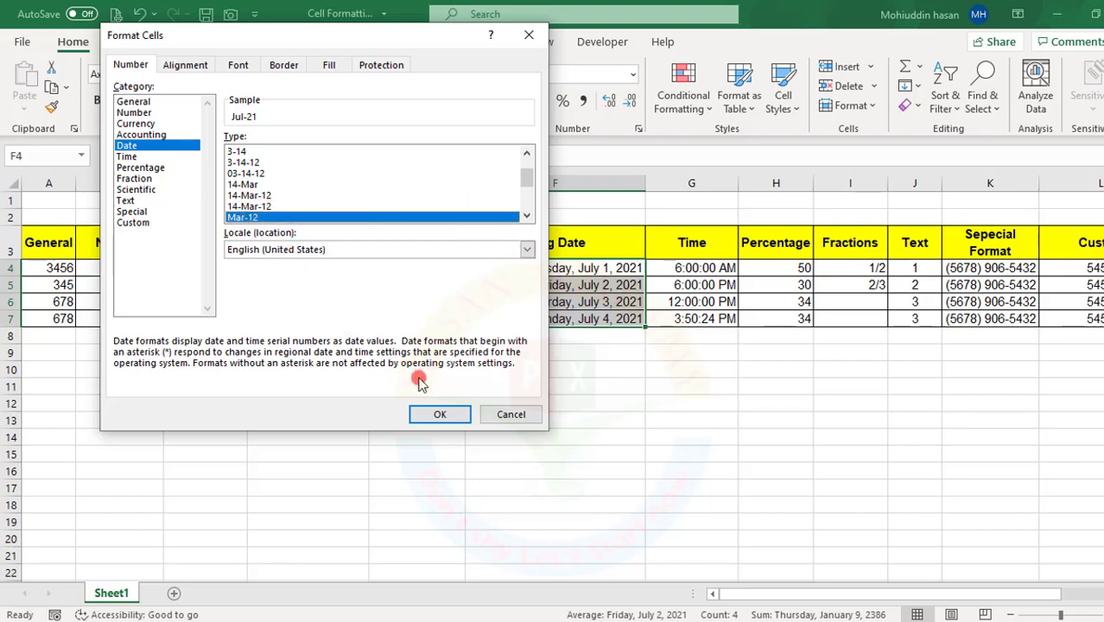
pyautogui.click(439, 414)
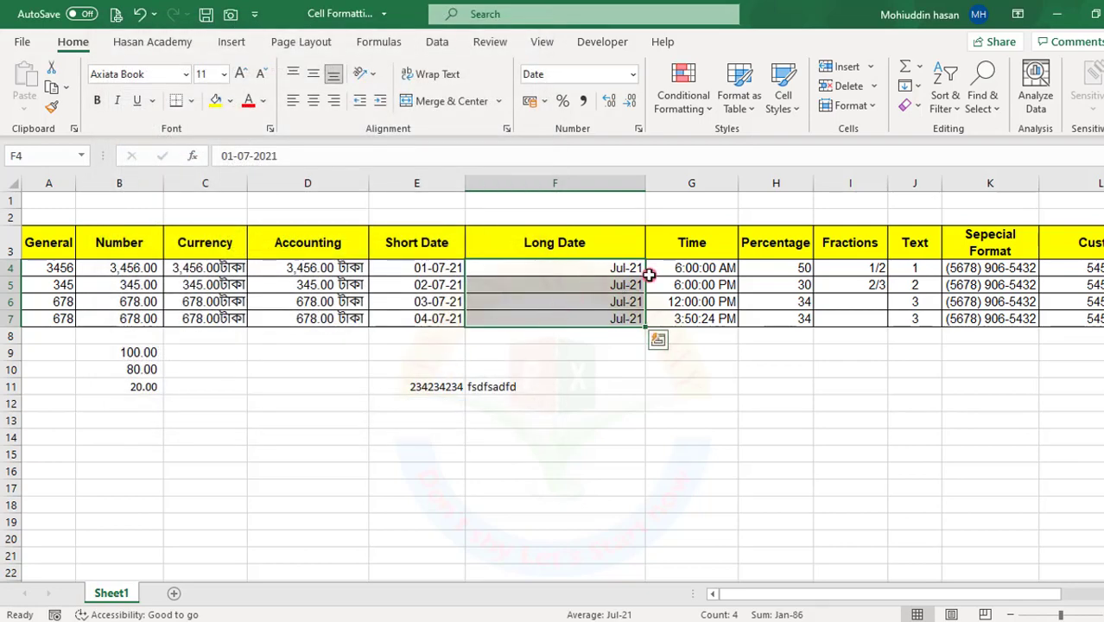
# Step: Set F4:F7 to the second 14-Mar-12 date type, the one with a two-digit day
pyautogui.click(638, 133)
pyautogui.click(266, 207)
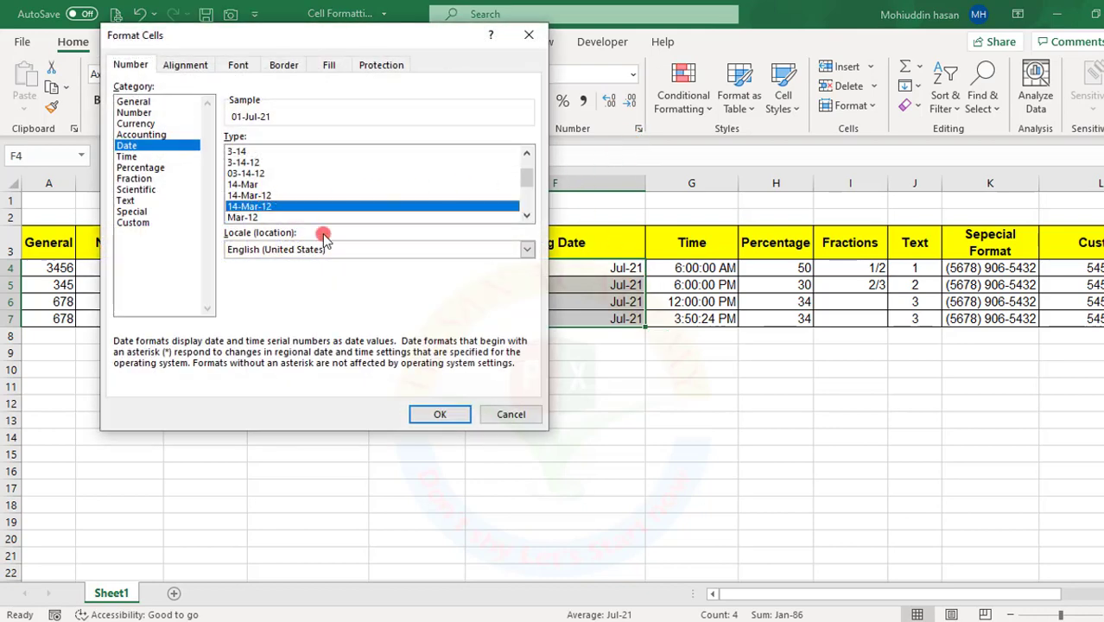
pyautogui.click(439, 416)
pyautogui.click(640, 349)
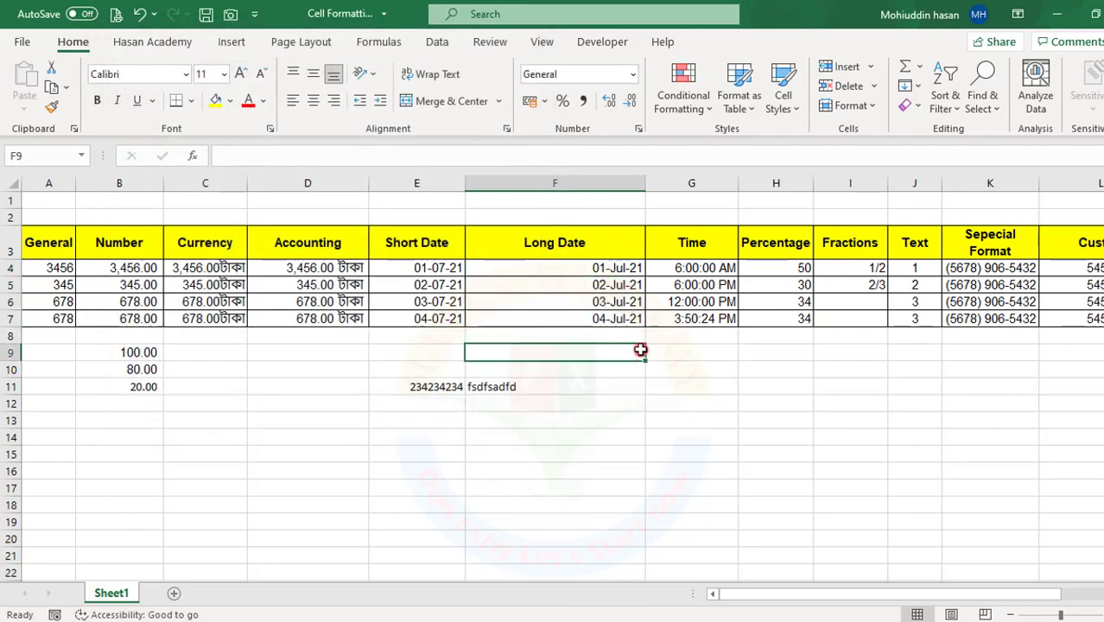
pyautogui.moveTo(712, 269); pyautogui.dragTo(708, 318)
pyautogui.click(706, 365)
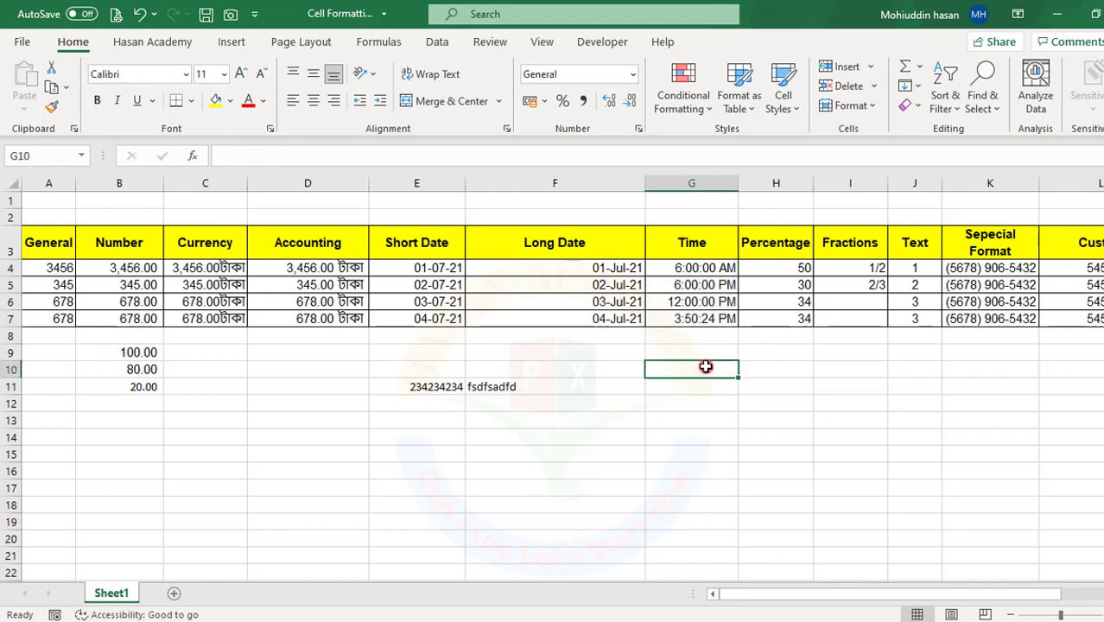
# Step: Format the times in G4:G7 with the 1:30 PM time type, which leaves out the seconds
pyautogui.moveTo(703, 268); pyautogui.dragTo(699, 317)
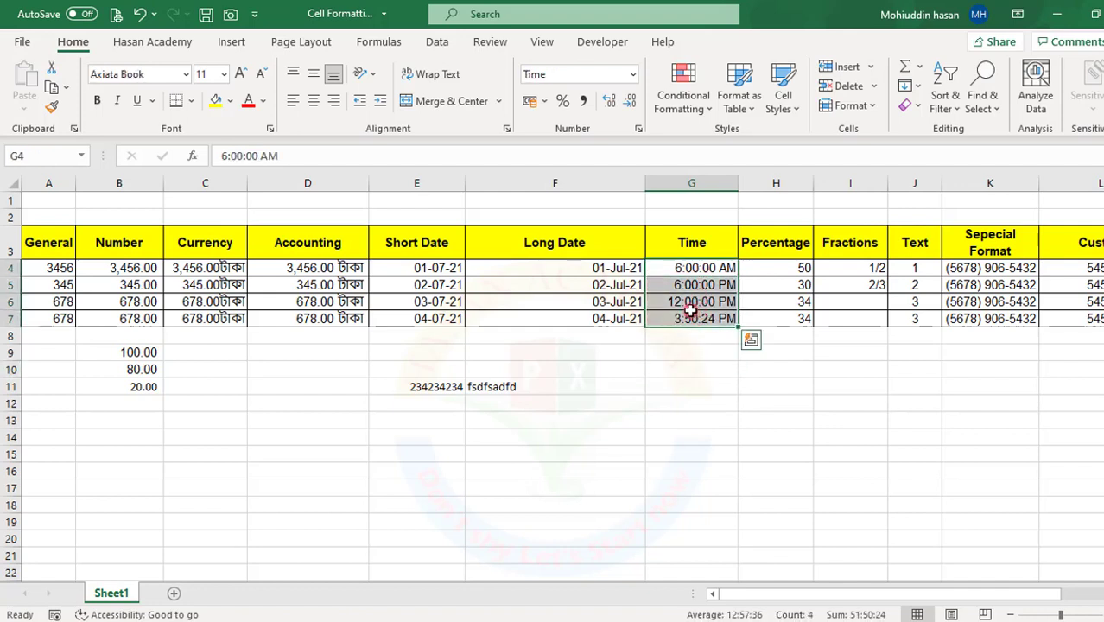
pyautogui.click(638, 128)
pyautogui.click(249, 174)
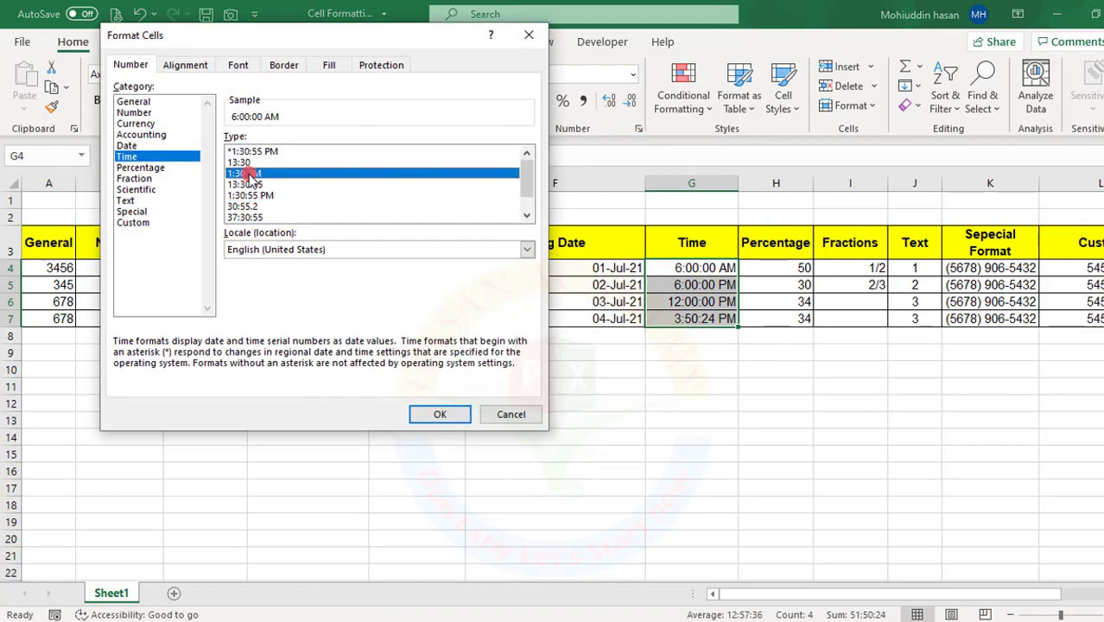
pyautogui.click(250, 184)
pyautogui.click(249, 174)
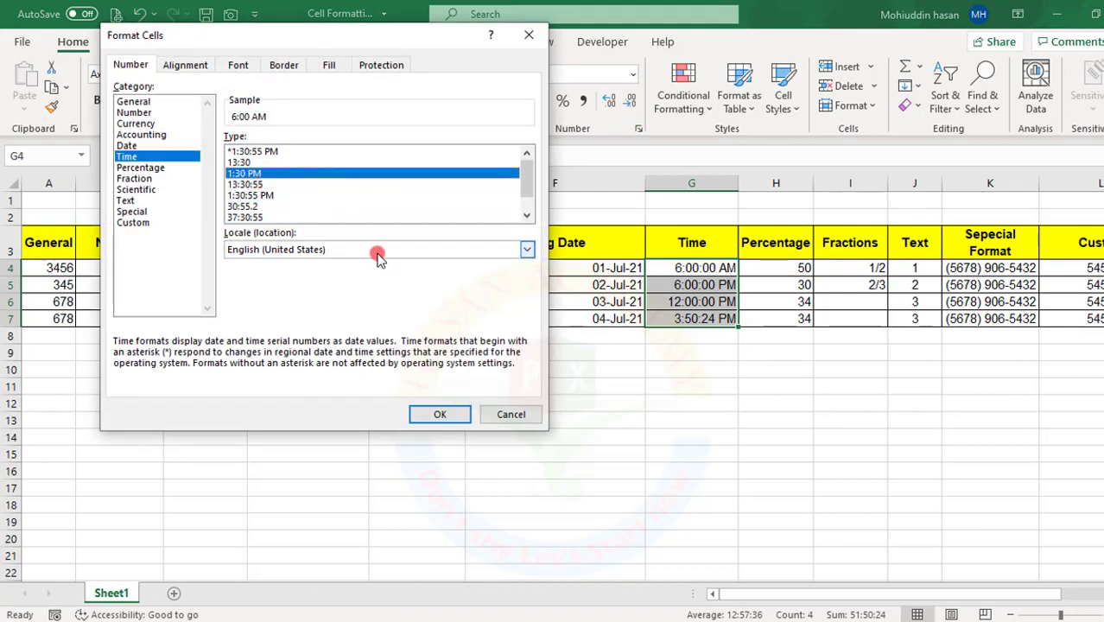
pyautogui.click(434, 414)
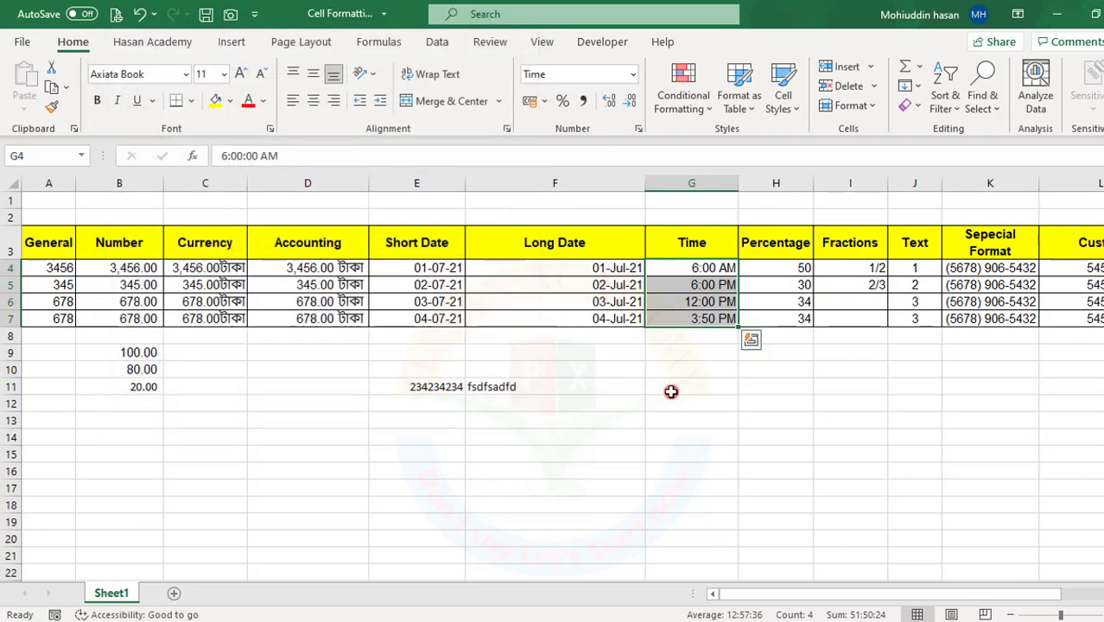
pyautogui.click(670, 387)
# Step: Enter 6 in the time-formatted cell G5 and inspect the stored value
pyautogui.click(686, 283)
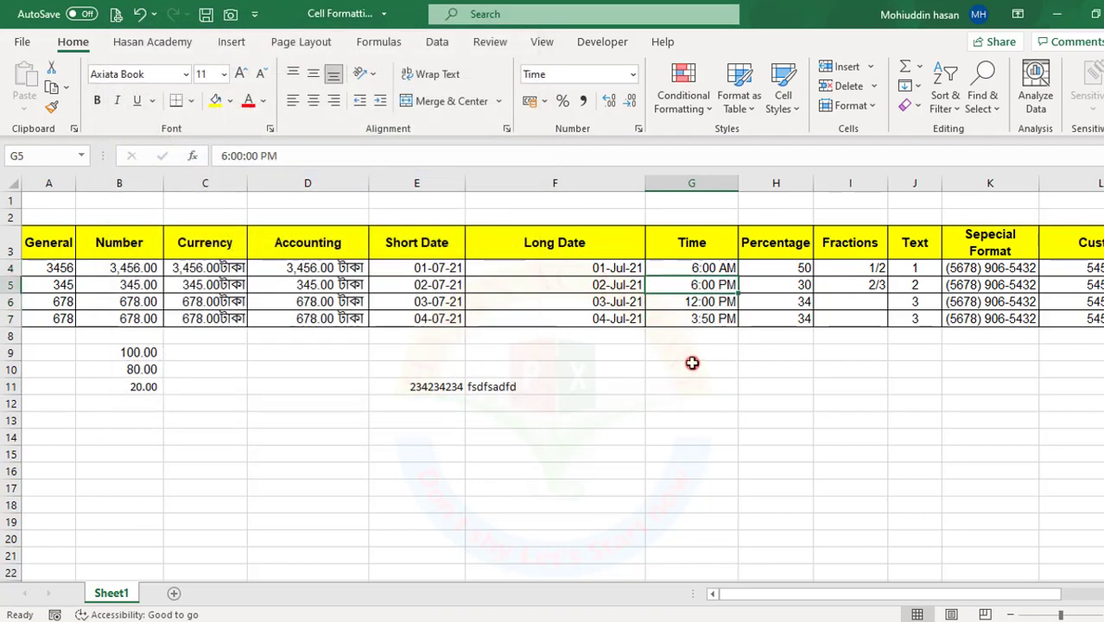
pyautogui.write('0')
pyautogui.press('Return')
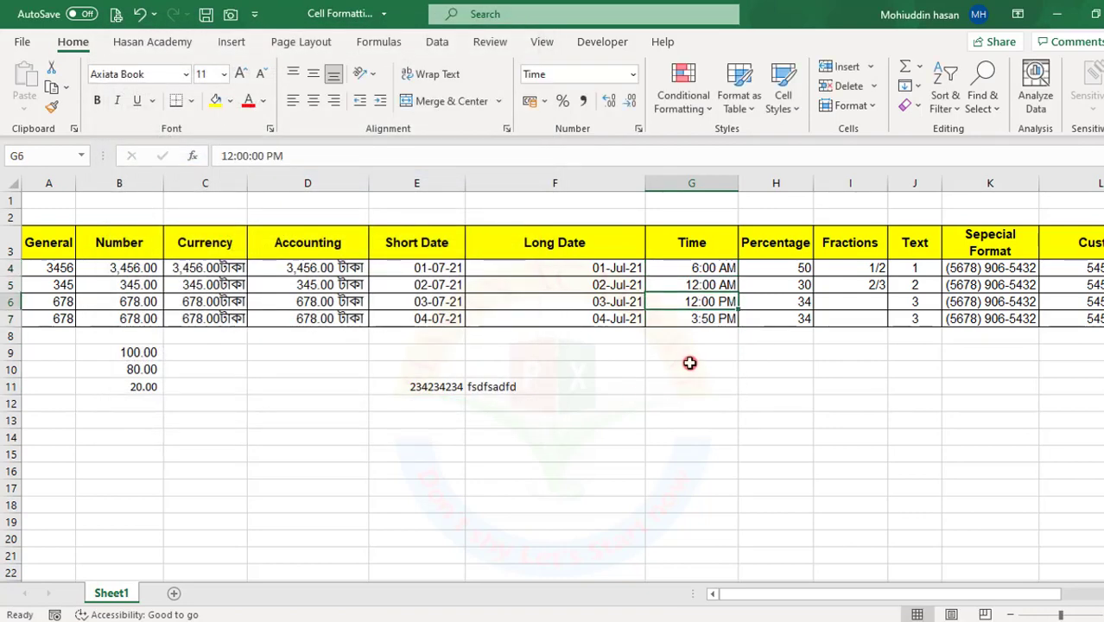
pyautogui.press('Up')
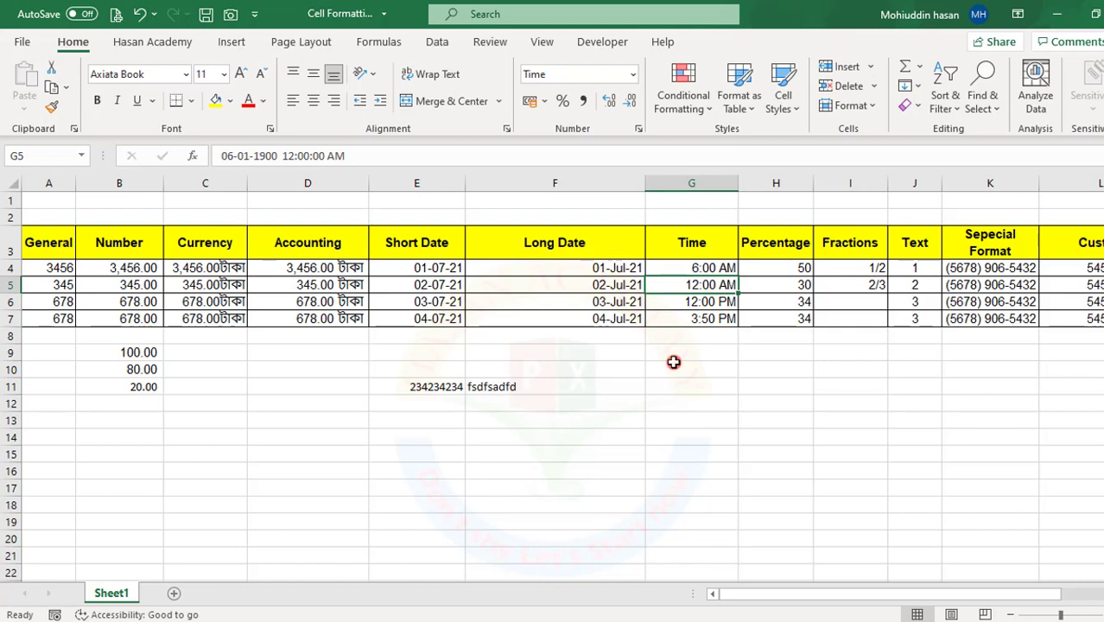
# Step: Enter 5.3 in the time-formatted cell G6 and inspect the stored value
pyautogui.press('Down')
pyautogui.write('5.3')
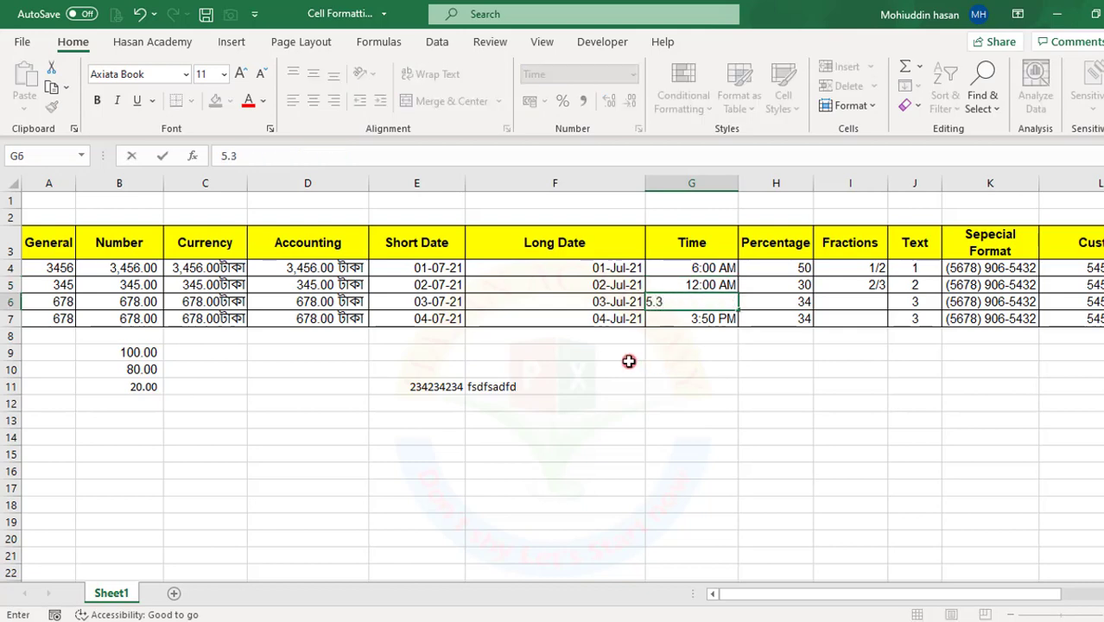
pyautogui.press('Return')
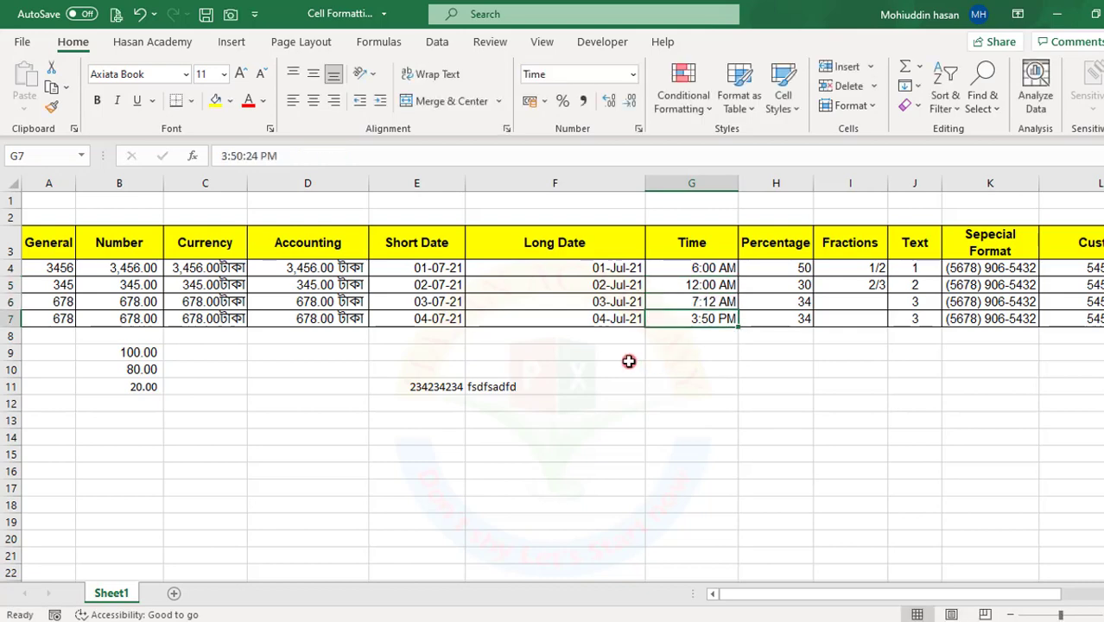
pyautogui.press('Up')
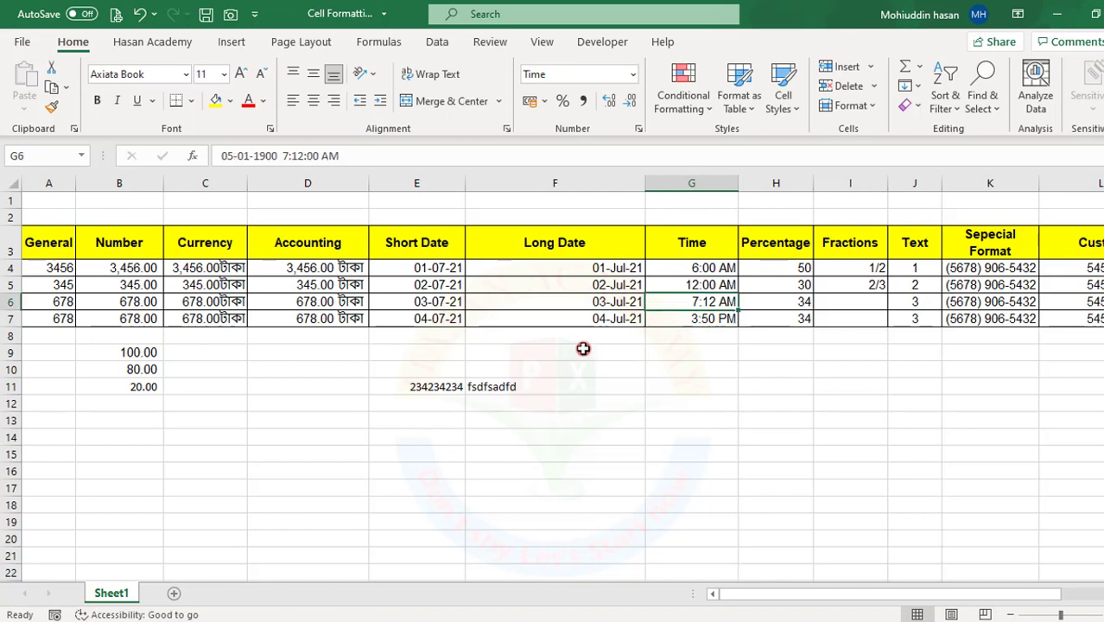
# Step: Enter 14.30 in the time-formatted cell G7 and inspect the stored value
pyautogui.press('Down')
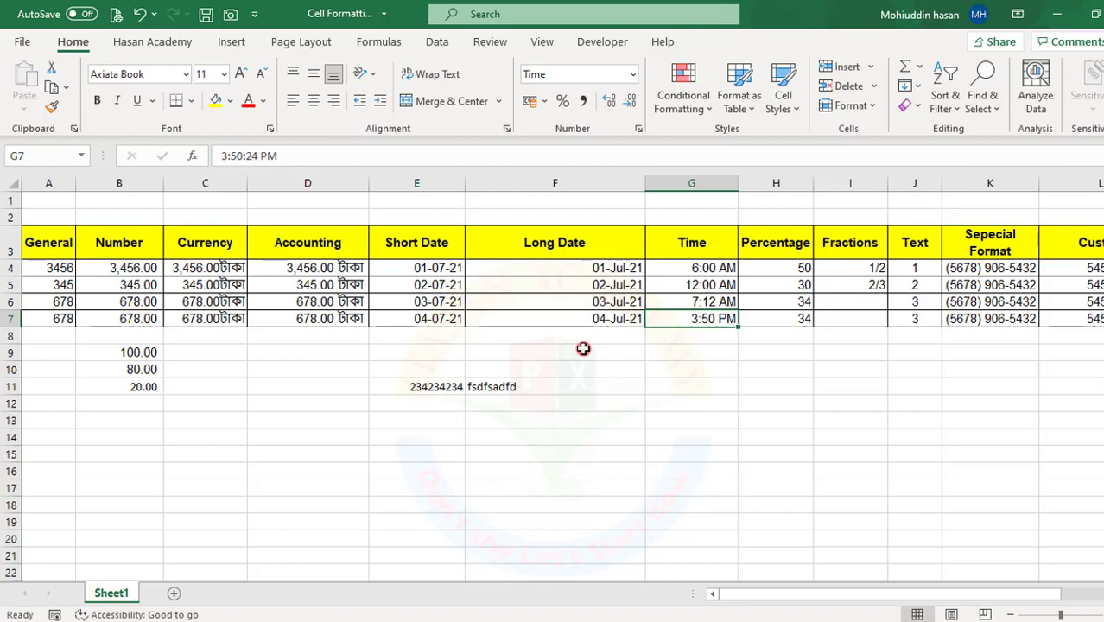
pyautogui.write('14.30')
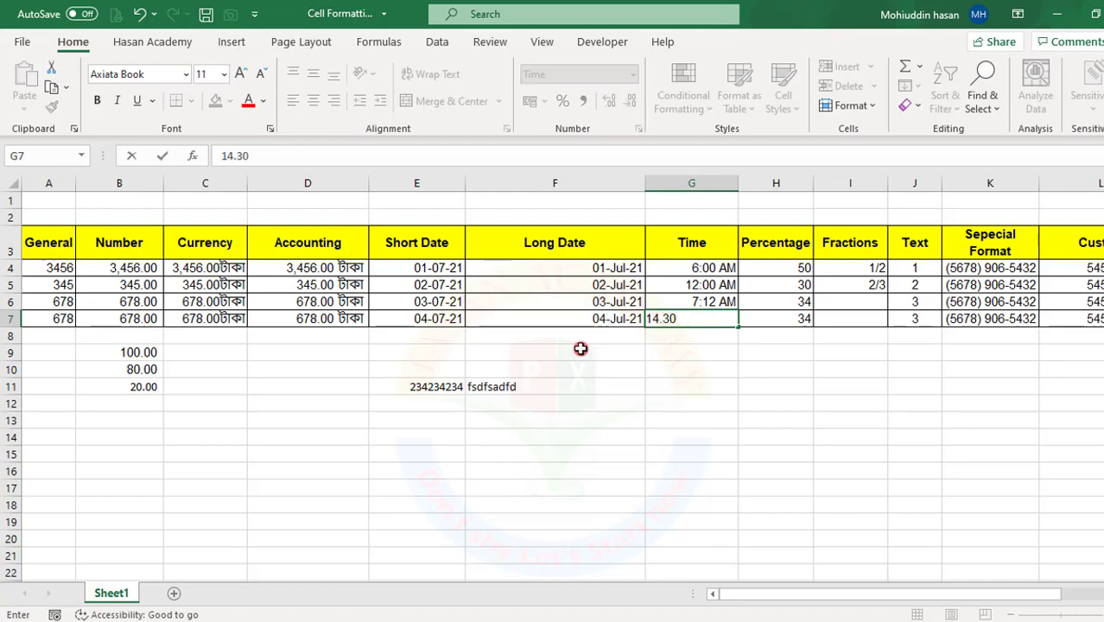
pyautogui.press('Return')
pyautogui.press('Up')
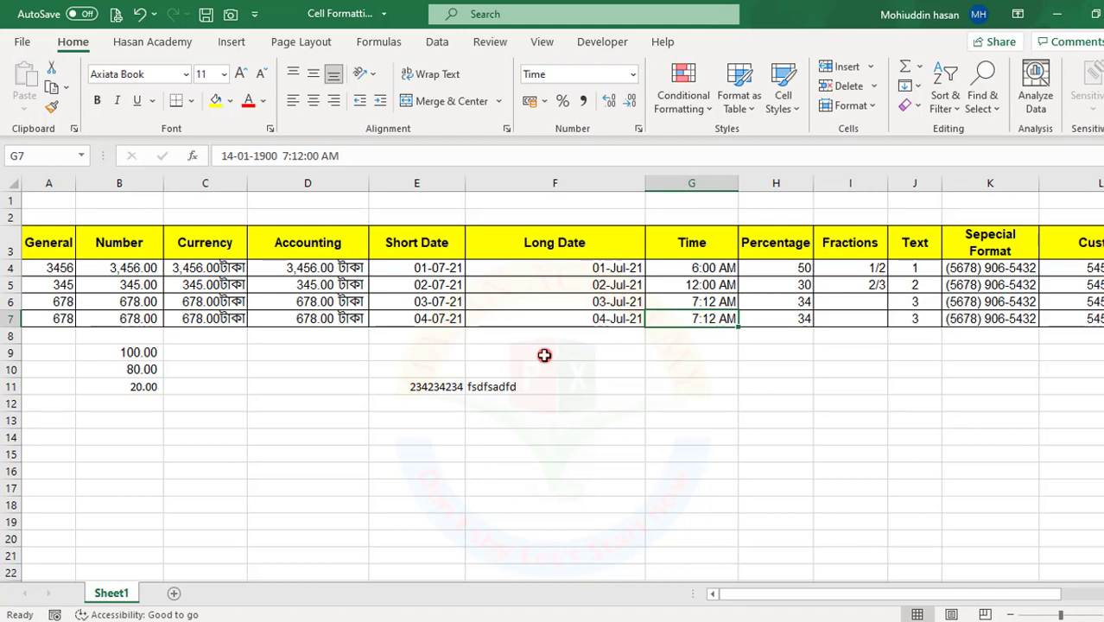
# Step: Enter 1 in G9, below the Time column, and inspect how it is stored
pyautogui.click(656, 353)
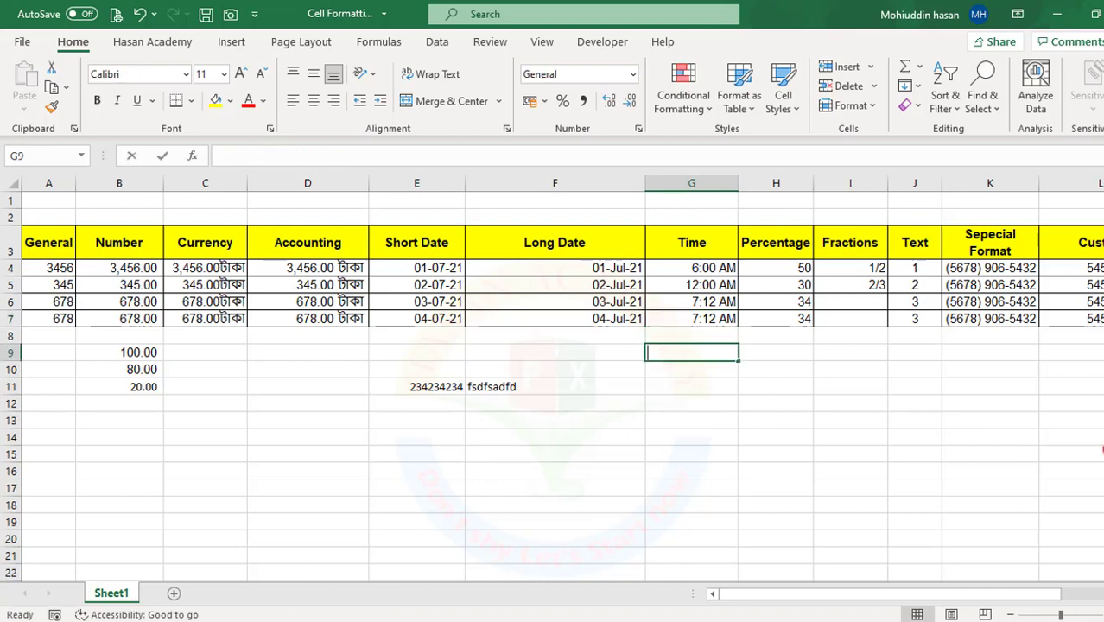
pyautogui.write('1')
pyautogui.press('Return')
pyautogui.press('Up')
pyautogui.press('Down')
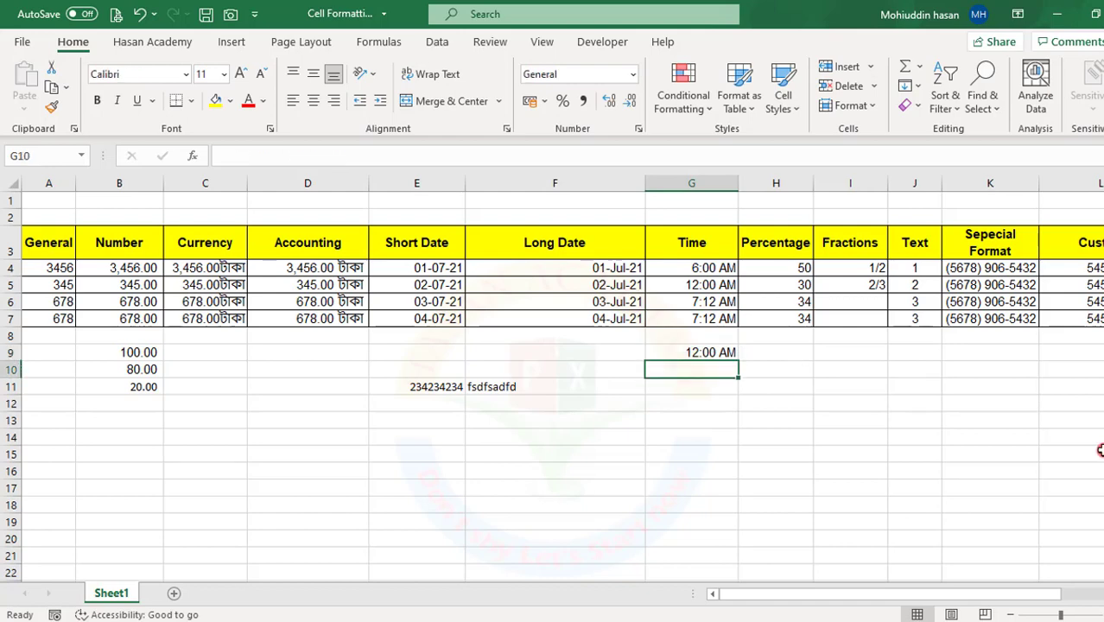
# Step: Enter 1 in H10 and .25 in I10 as plain sample numbers, and compare the two cells
pyautogui.press('Right')
pyautogui.write('1')
pyautogui.press('Right')
pyautogui.press('Left')
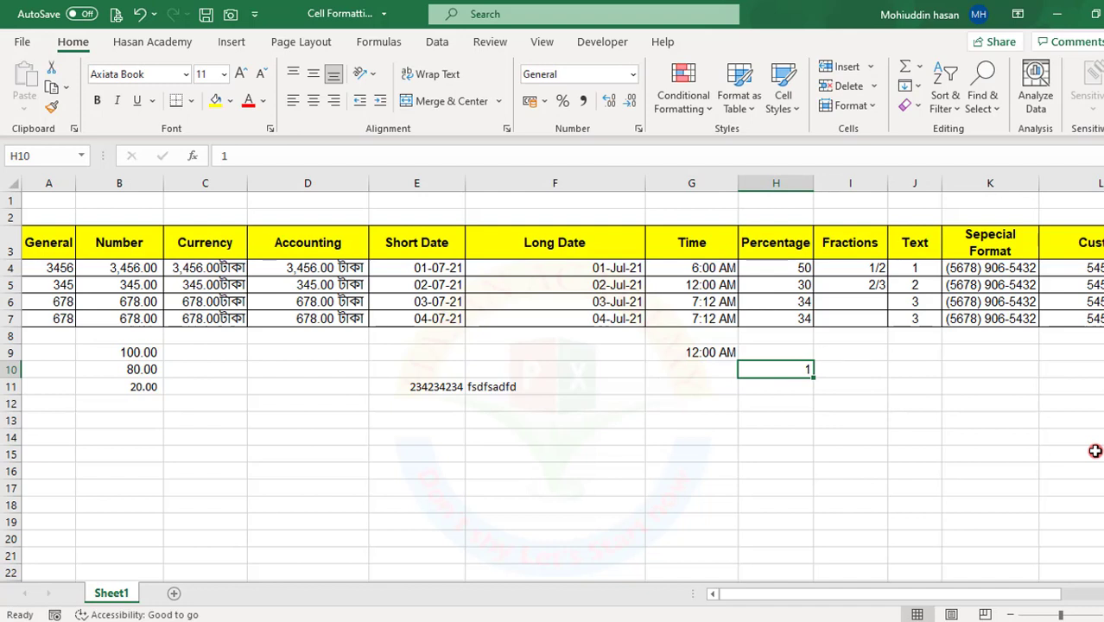
pyautogui.press('Right')
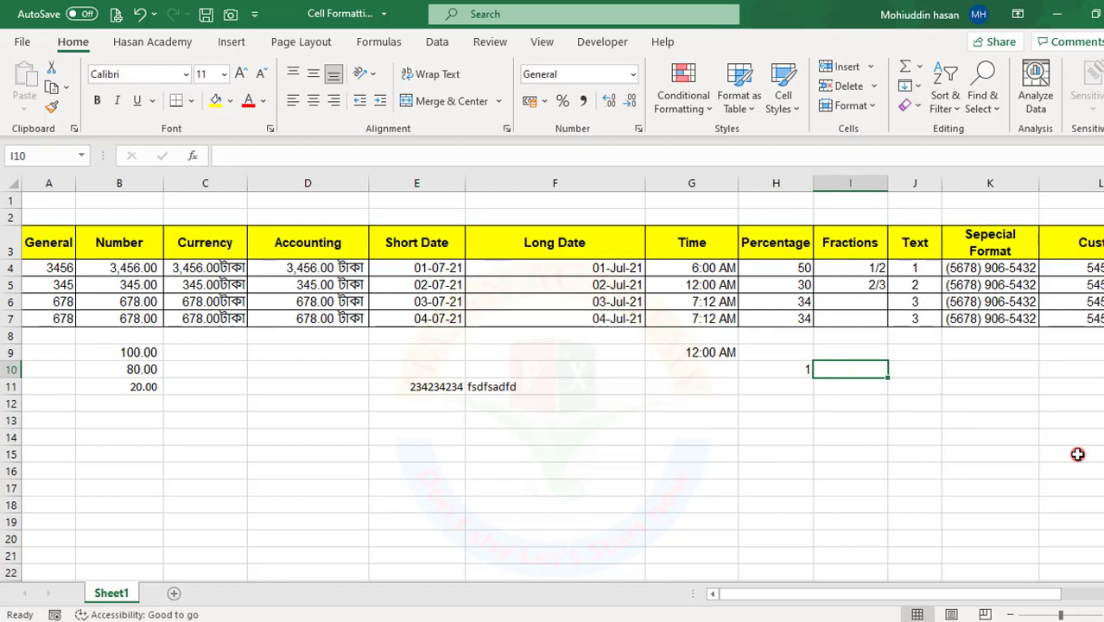
pyautogui.write('.')
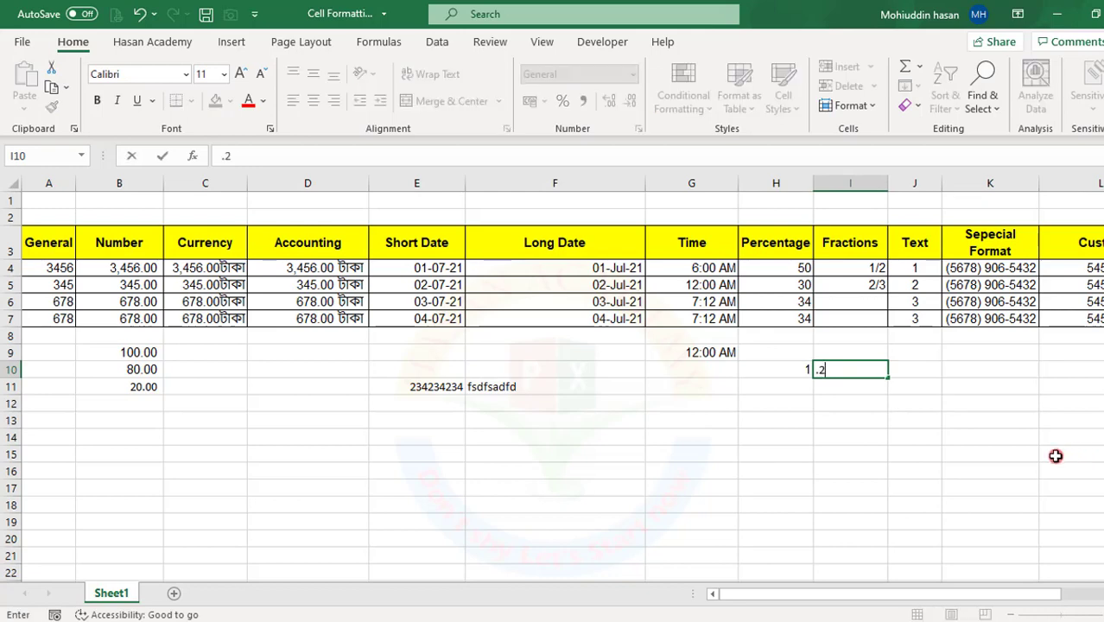
pyautogui.write('25')
pyautogui.press('Return')
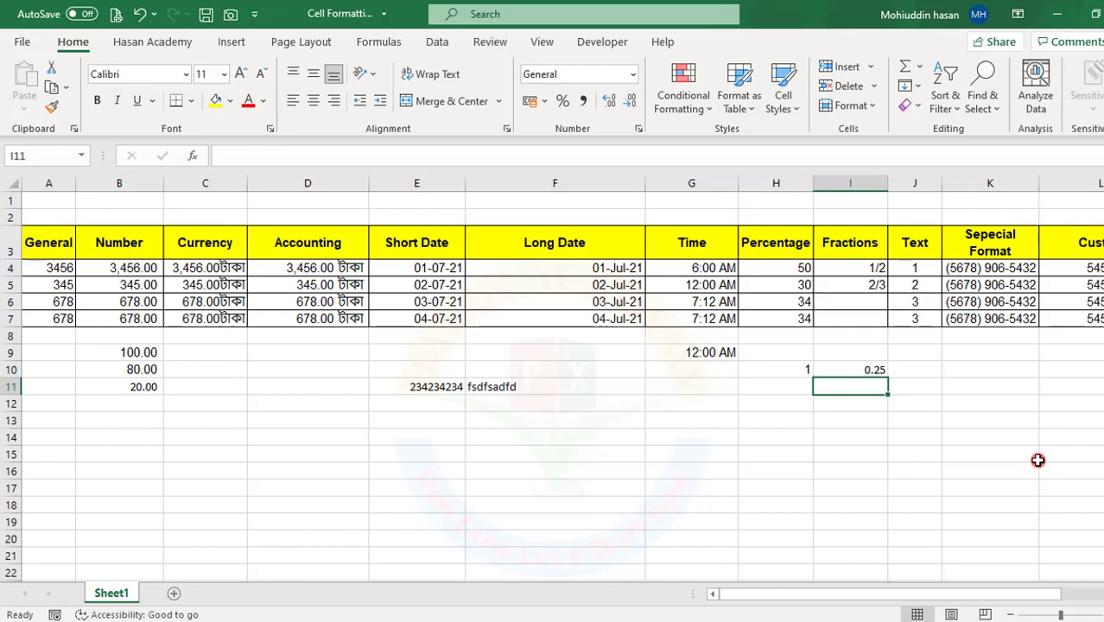
pyautogui.click(782, 370)
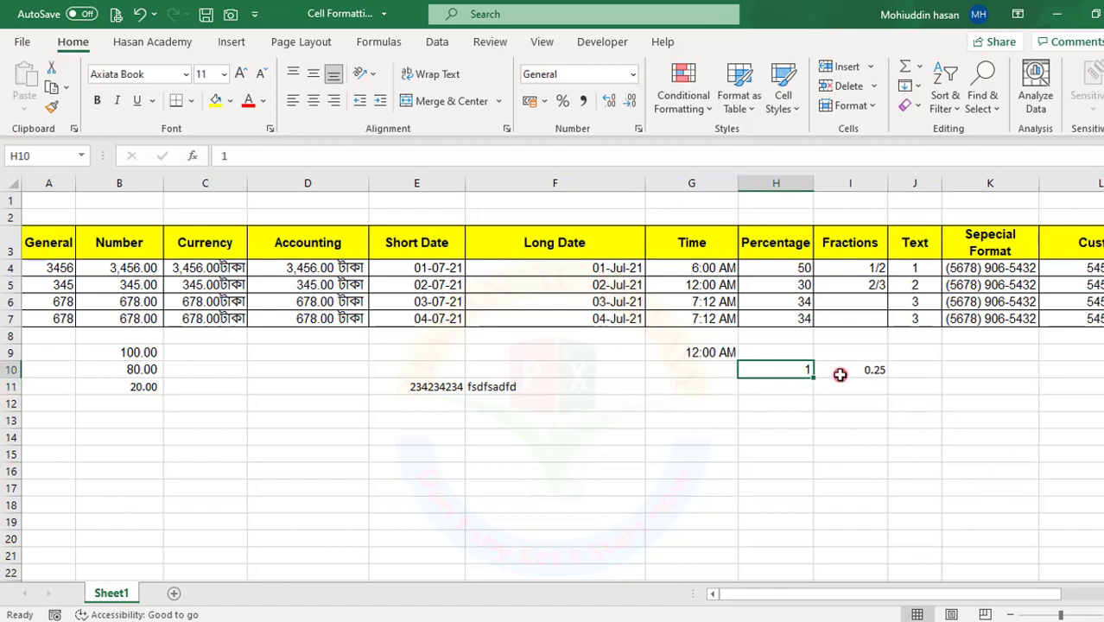
pyautogui.click(846, 370)
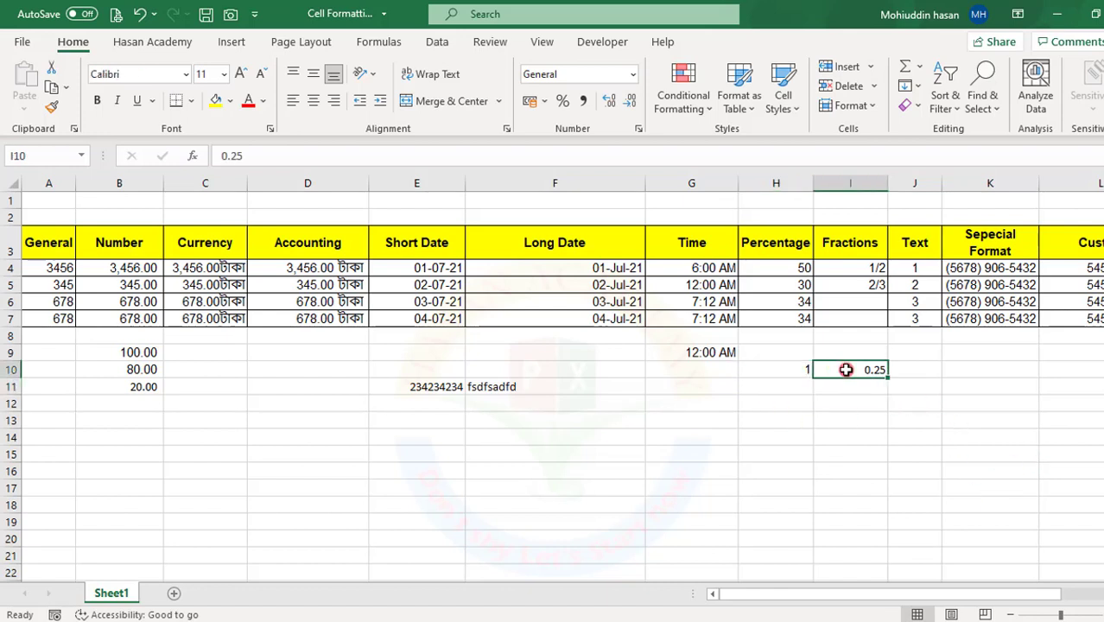
# Step: Enter .25 in the first Time cell, G4, and inspect the stored time
pyautogui.click(679, 269)
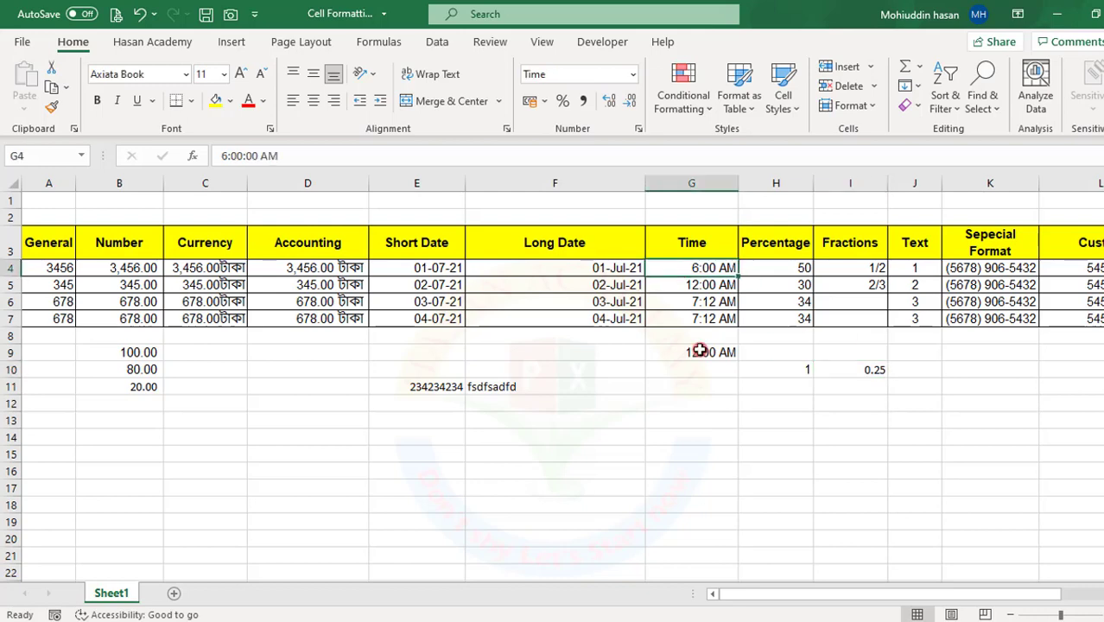
pyautogui.press('BackSpace')
pyautogui.write('.25')
pyautogui.press('Return')
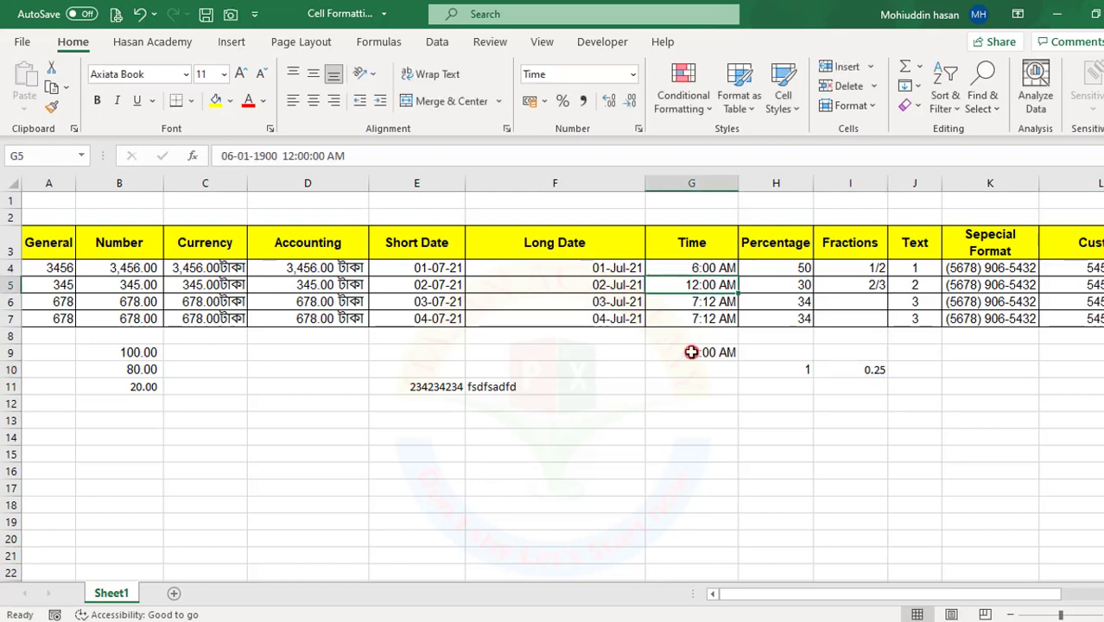
pyautogui.press('Up')
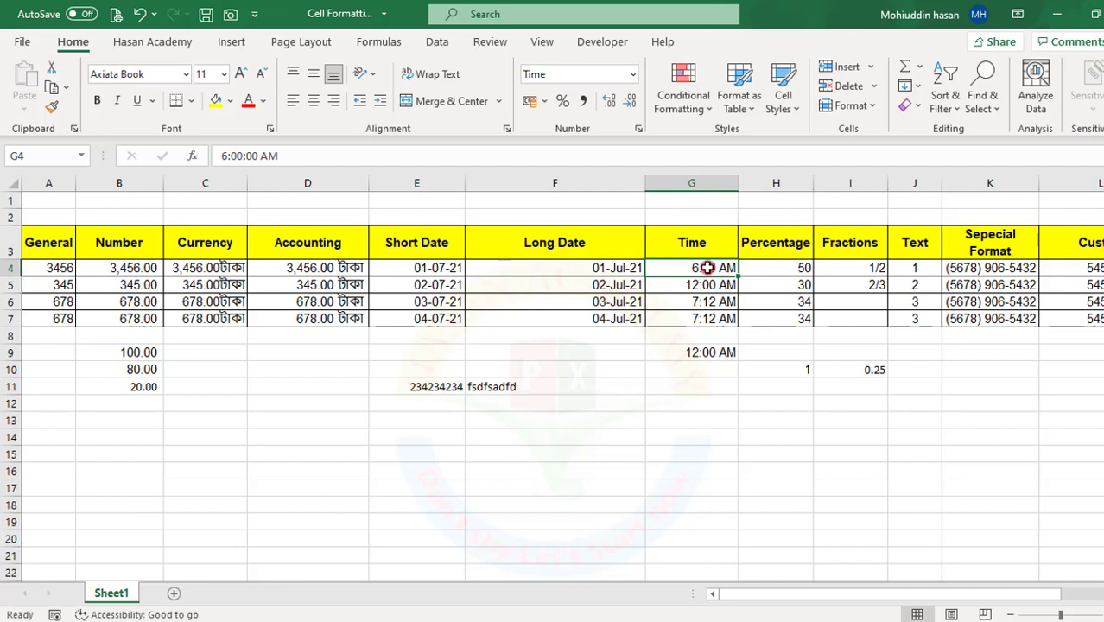
# Step: Check the decimal sample in I10, enter .30 in G4, and inspect the stored time
pyautogui.click(868, 369)
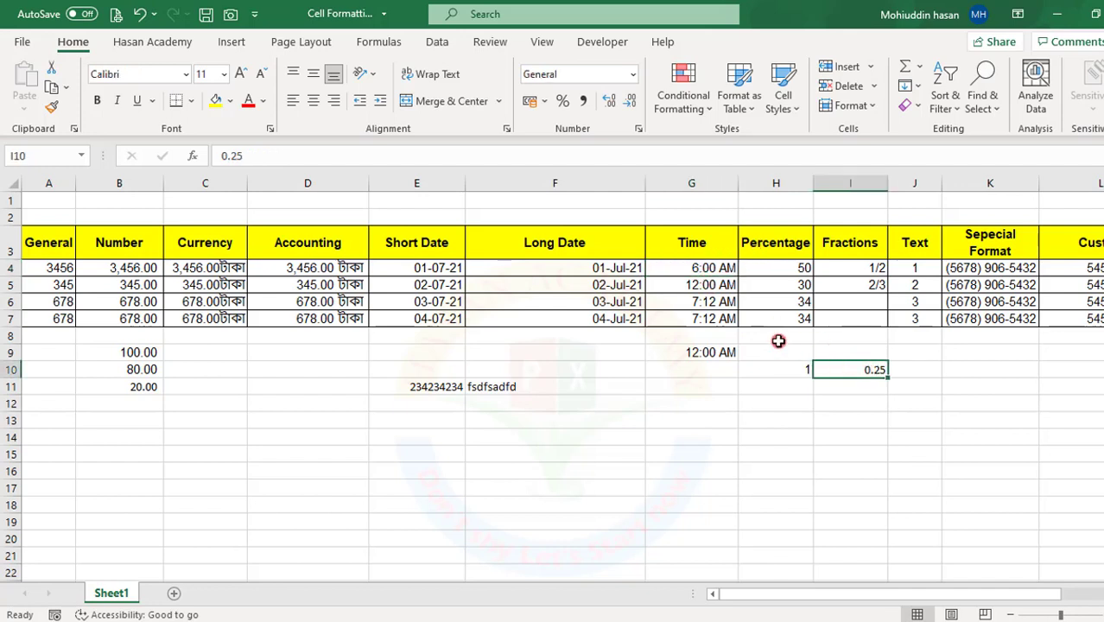
pyautogui.click(683, 267)
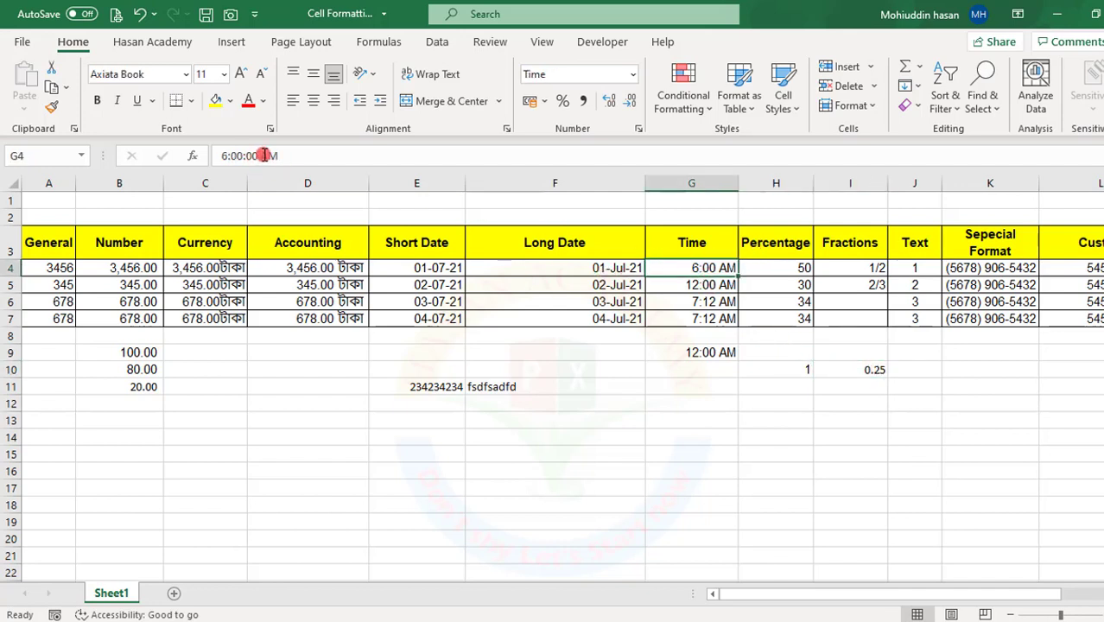
pyautogui.press('BackSpace')
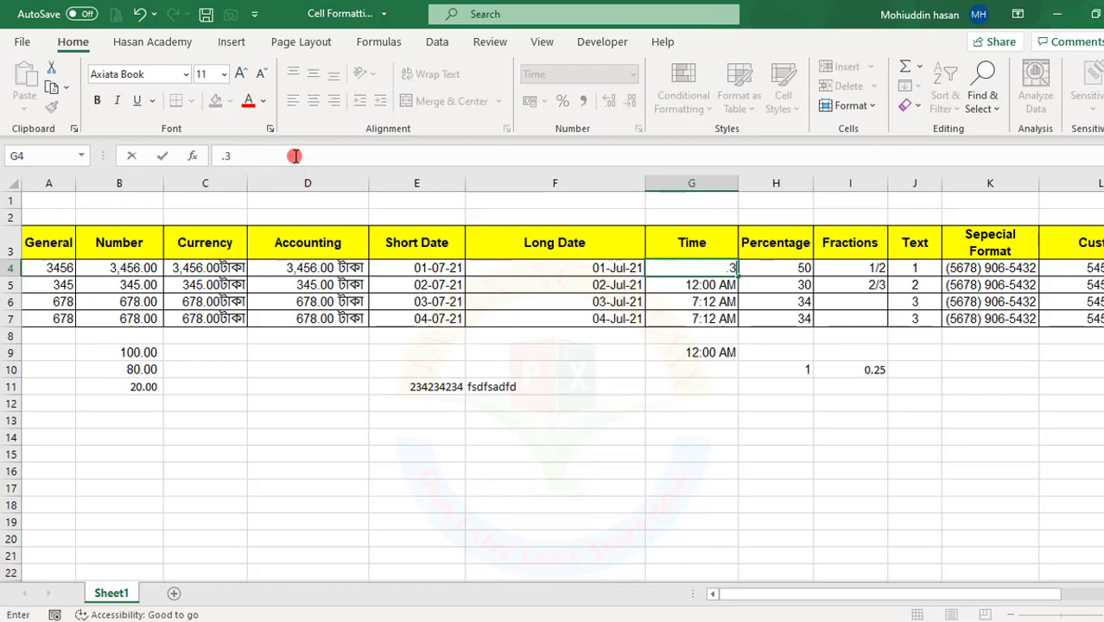
pyautogui.write('.30')
pyautogui.press('Return')
pyautogui.press('Up')
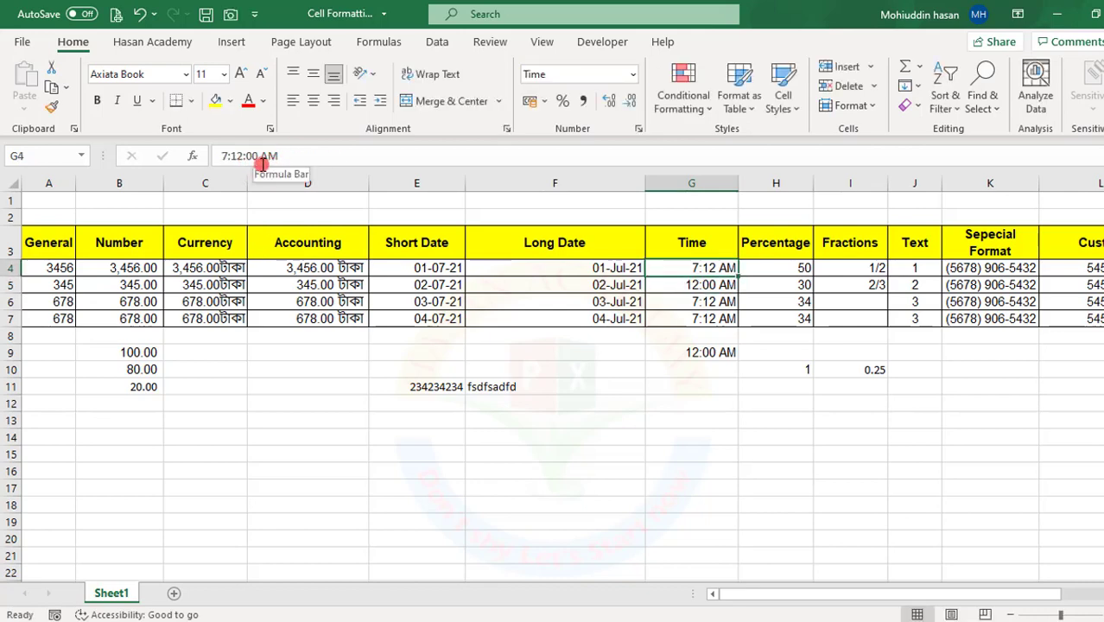
# Step: Enter .5 in G5 and compare its stored time with the value in G6
pyautogui.press('Down')
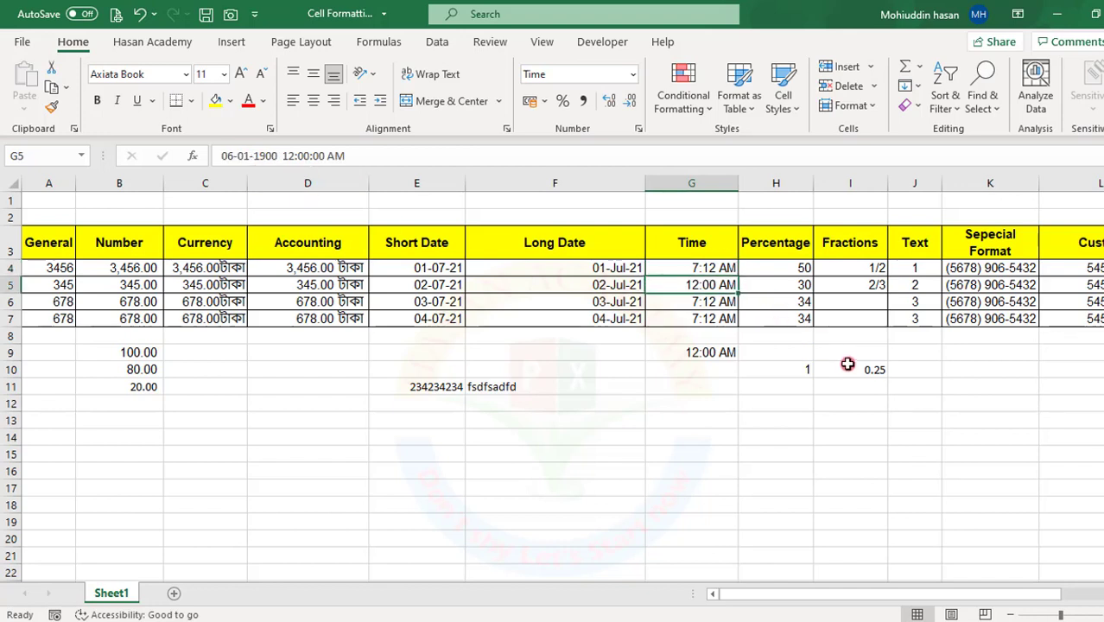
pyautogui.write('.')
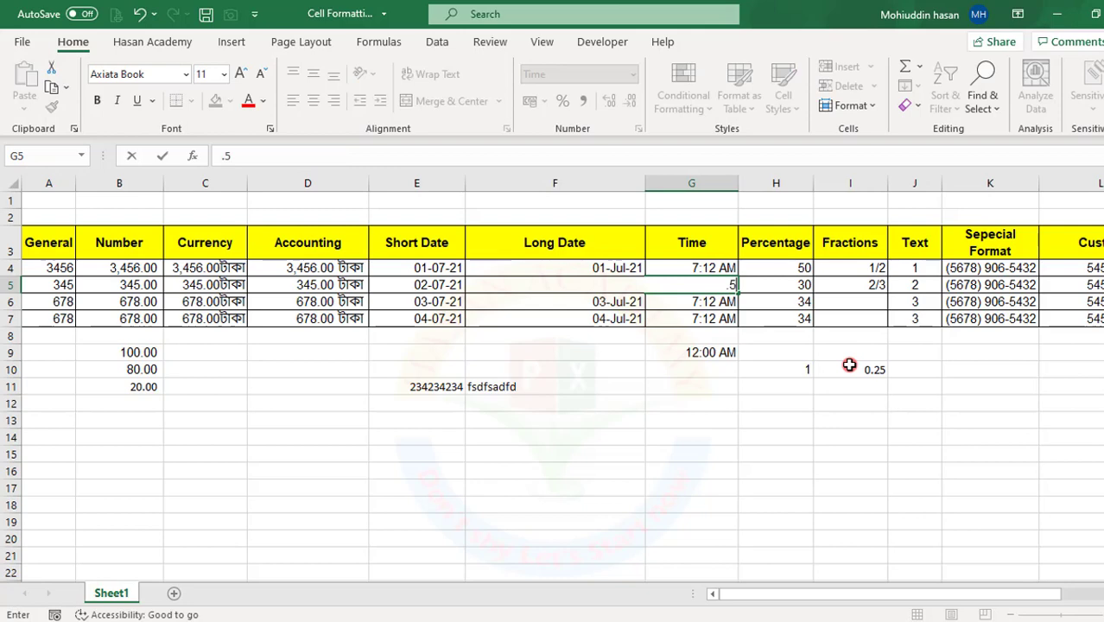
pyautogui.write('5')
pyautogui.press('Return')
pyautogui.press('Up')
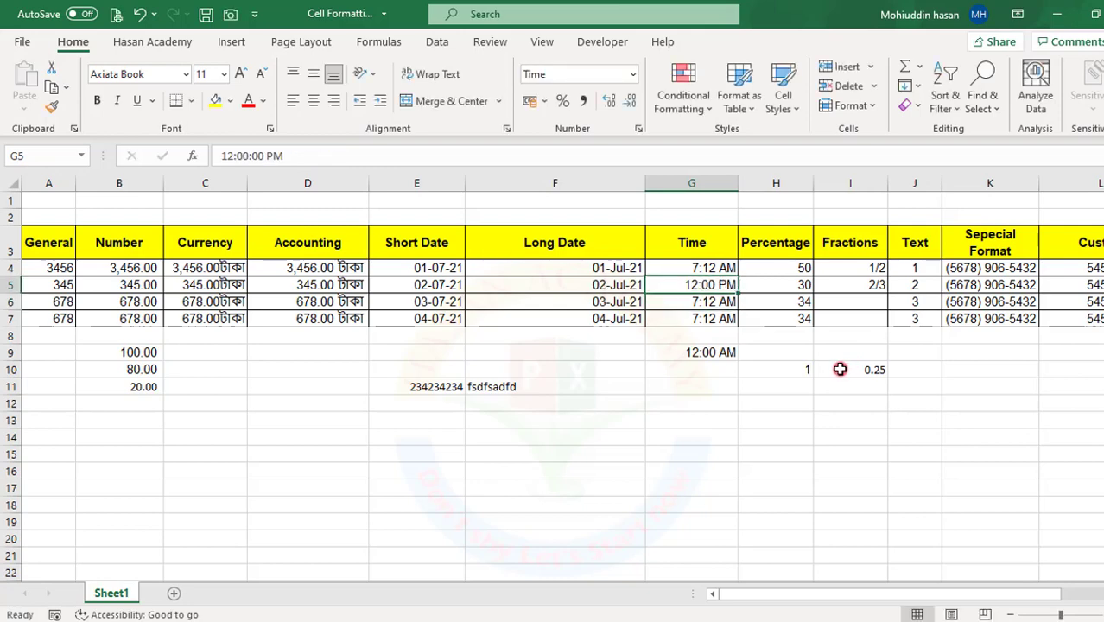
pyautogui.press('Down')
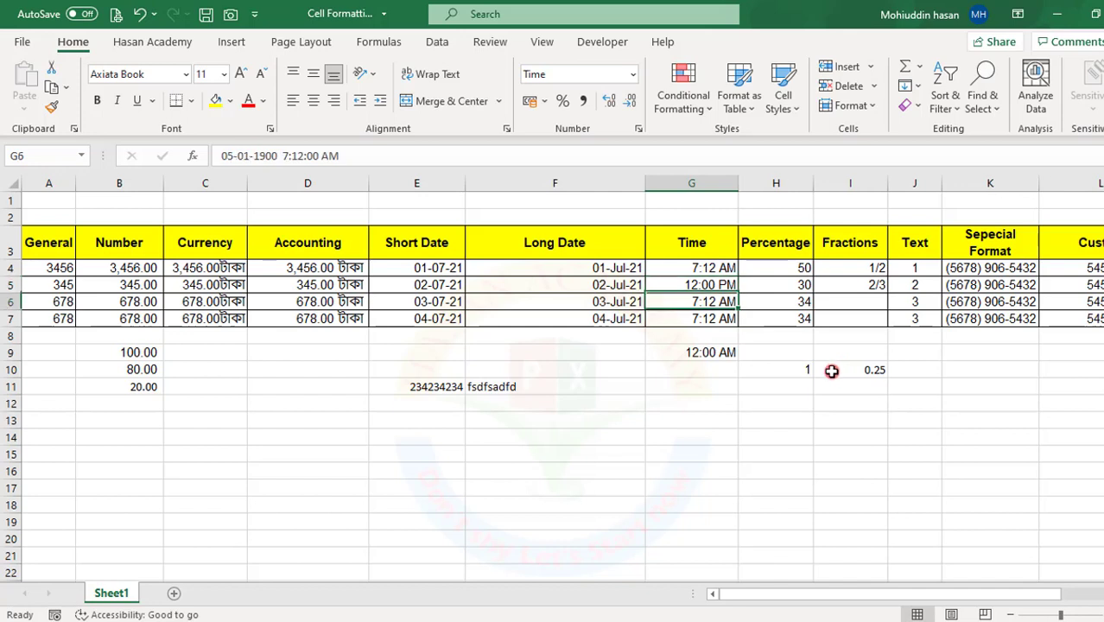
pyautogui.press('Up')
pyautogui.press('Down')
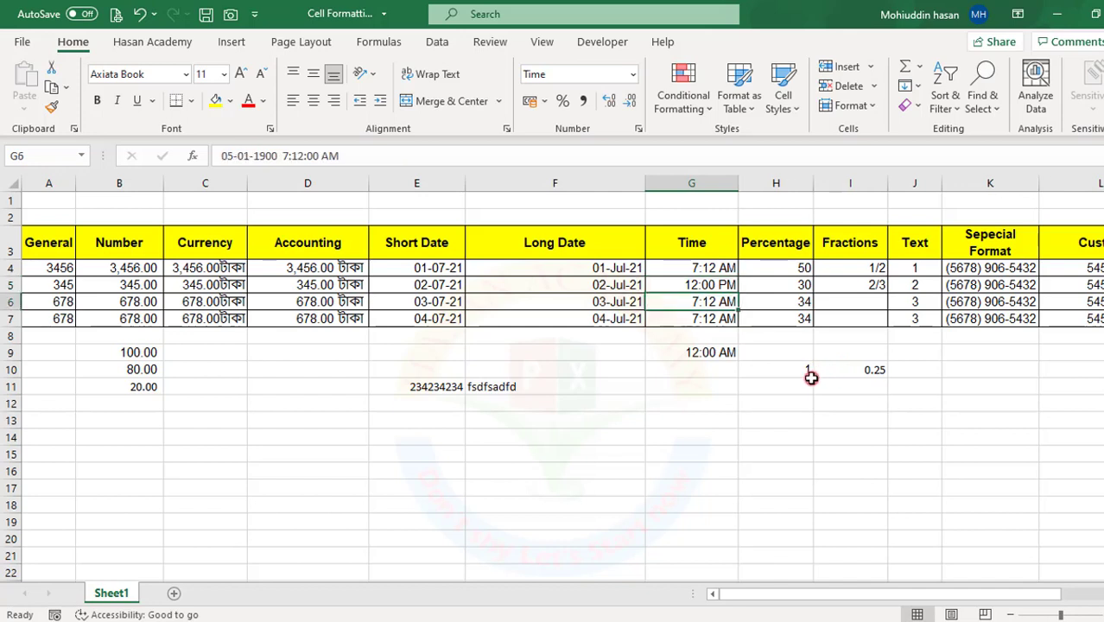
pyautogui.press('Up')
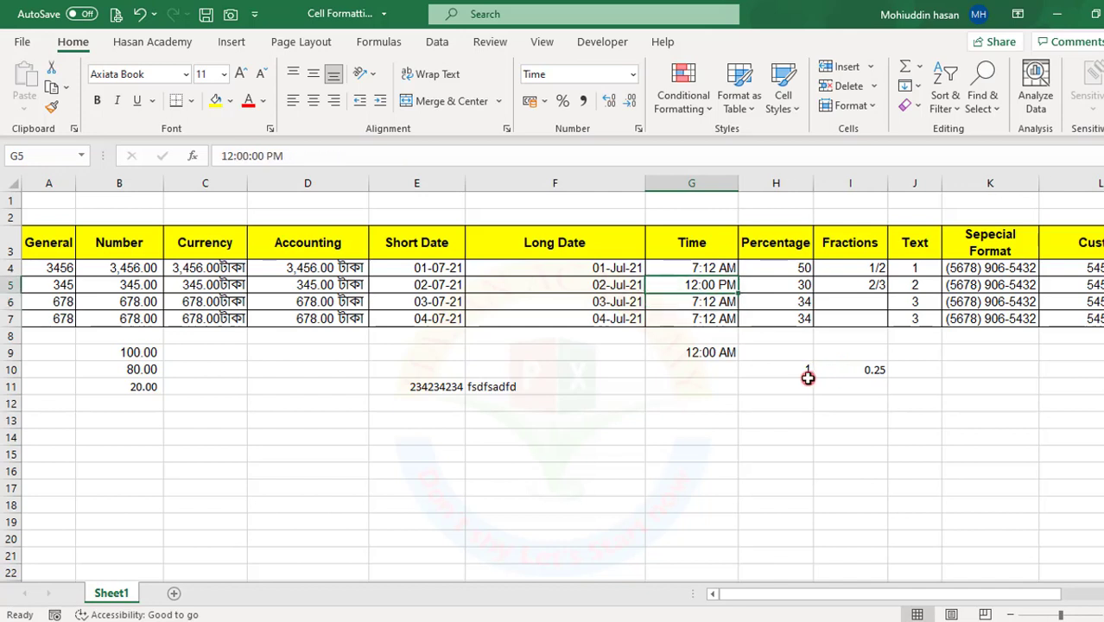
pyautogui.press('Down')
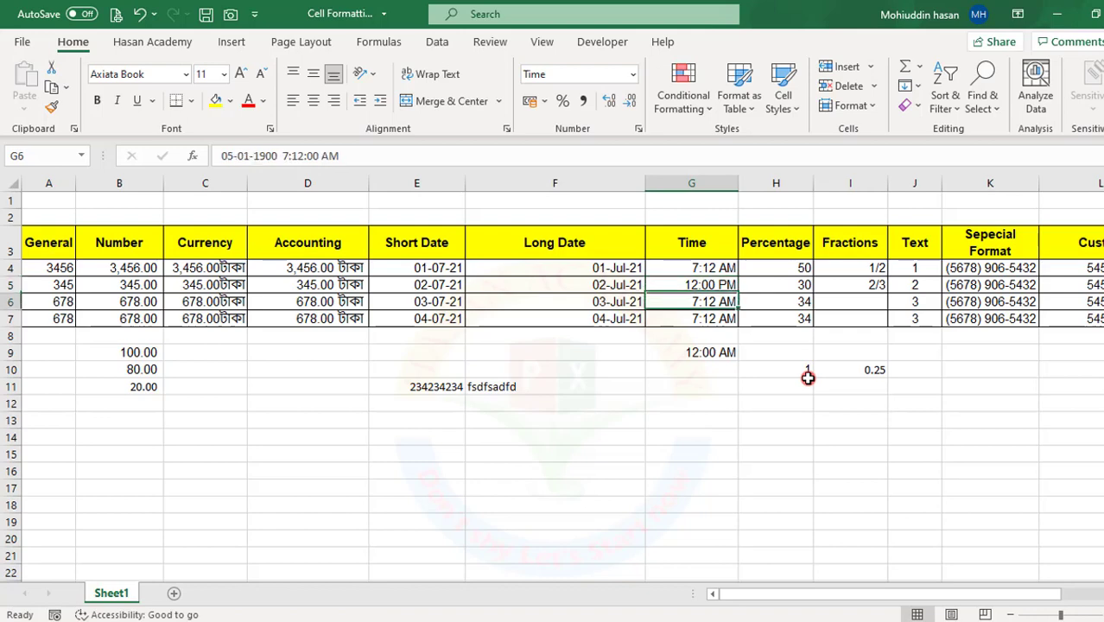
# Step: Enter .65 in the Time cell G6 and inspect its stored time
pyautogui.write('.65')
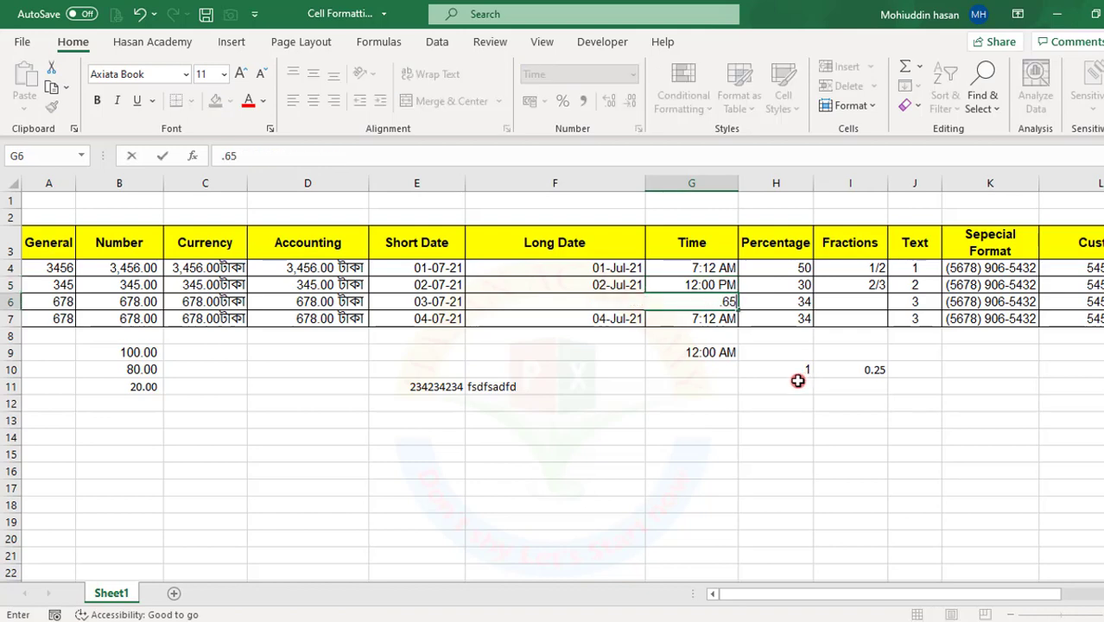
pyautogui.press('Return')
pyautogui.press('Up')
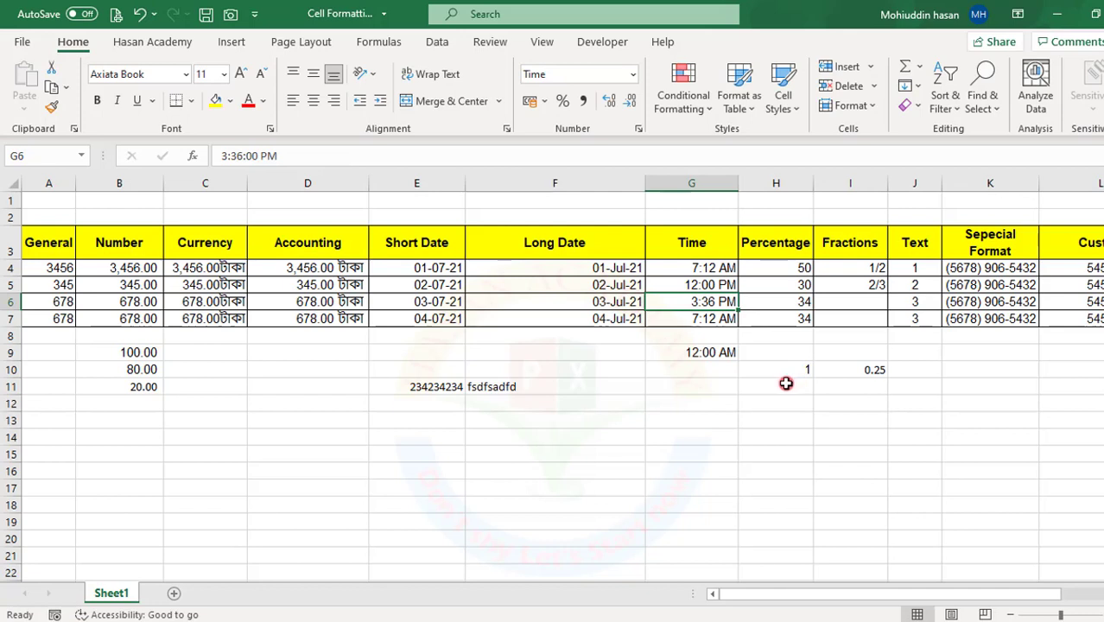
pyautogui.press('Down')
pyautogui.press('Up')
# Step: Enter .75 in G6 and 0 in G7, and compare the Time cells with the sample number in H10
pyautogui.write('.')
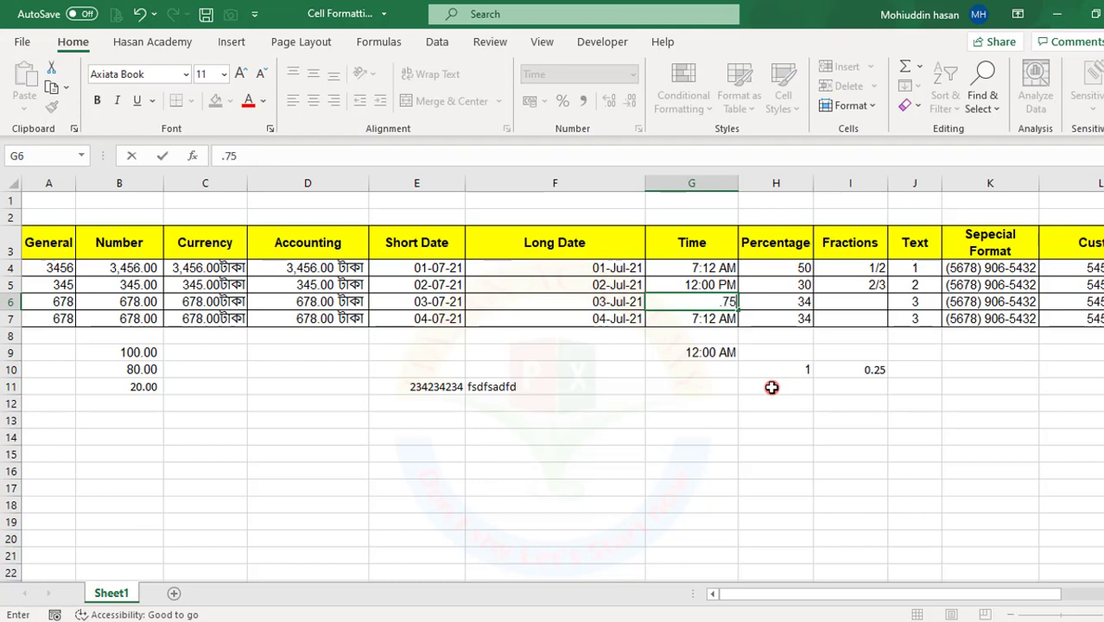
pyautogui.write('75')
pyautogui.press('Return')
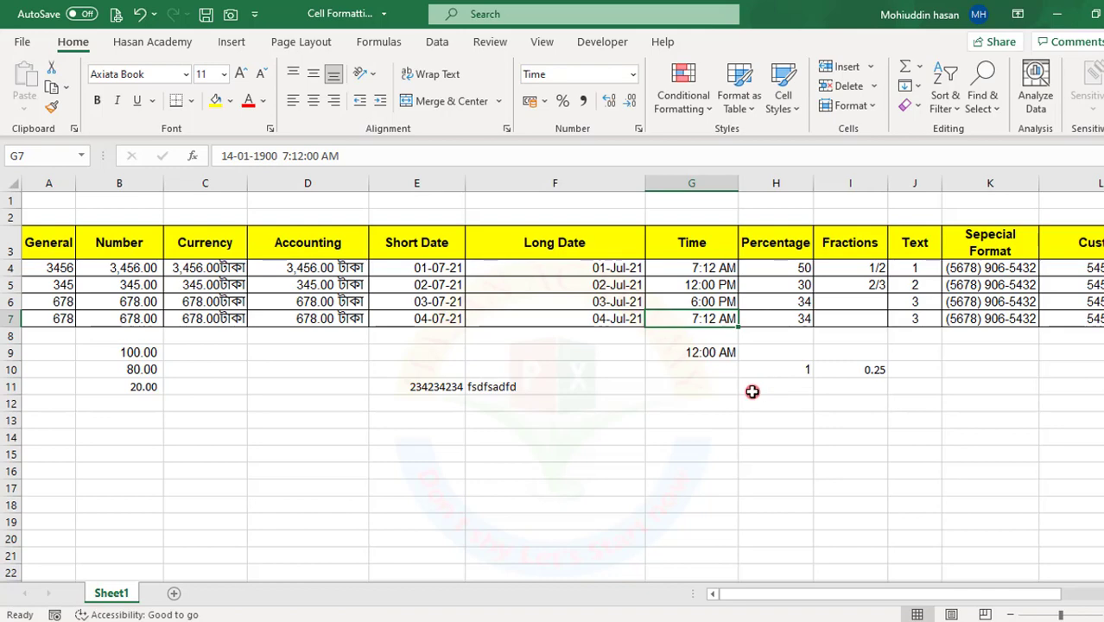
pyautogui.write('0')
pyautogui.press('Return')
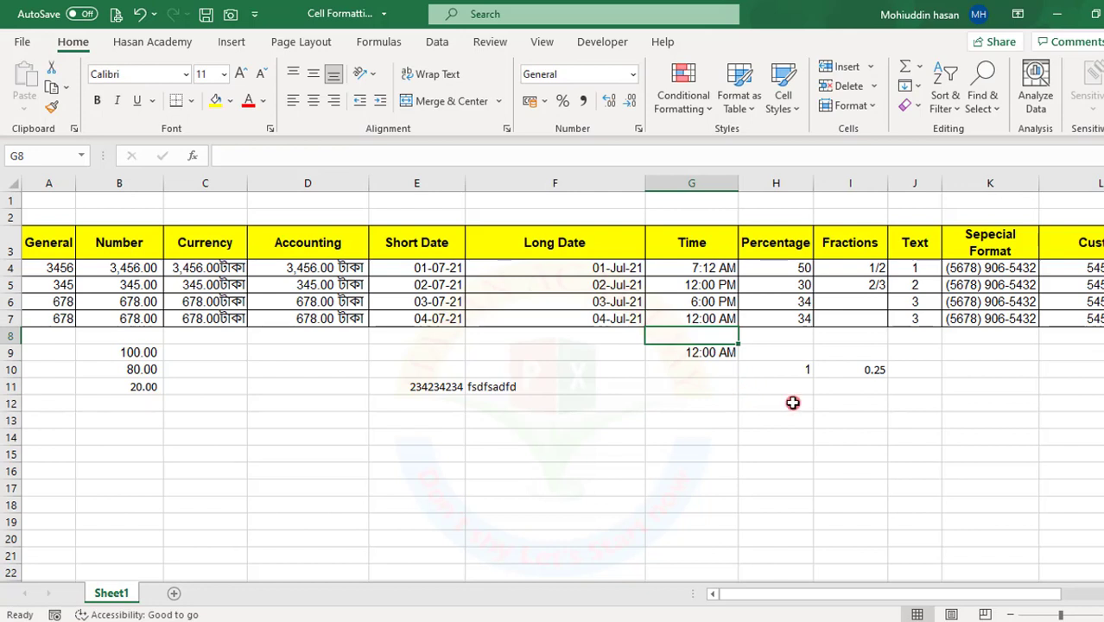
pyautogui.click(708, 302)
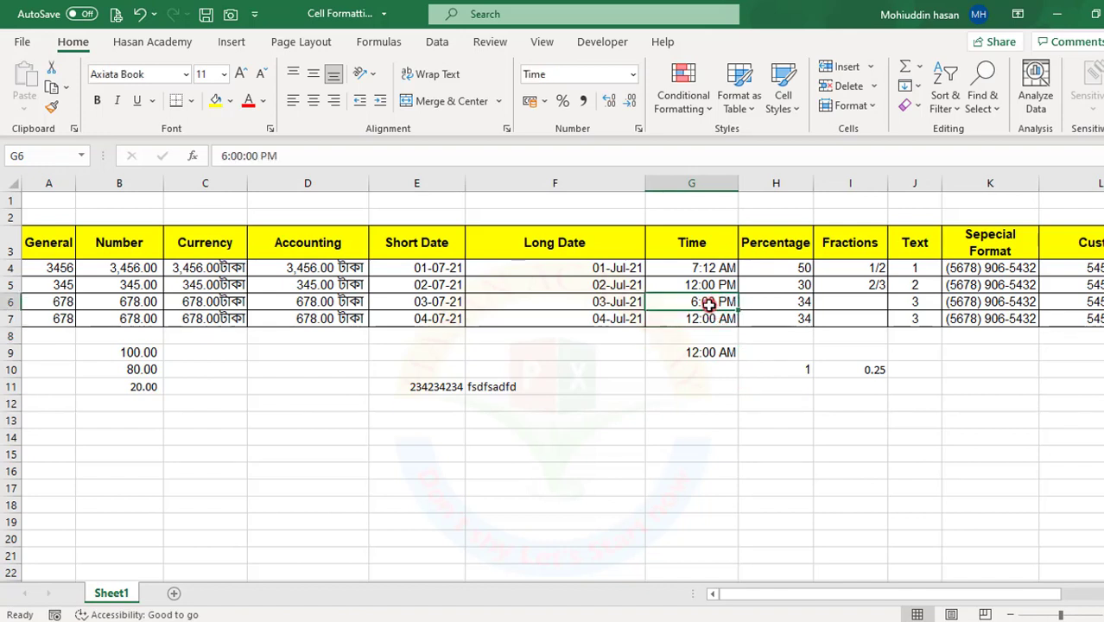
pyautogui.click(801, 369)
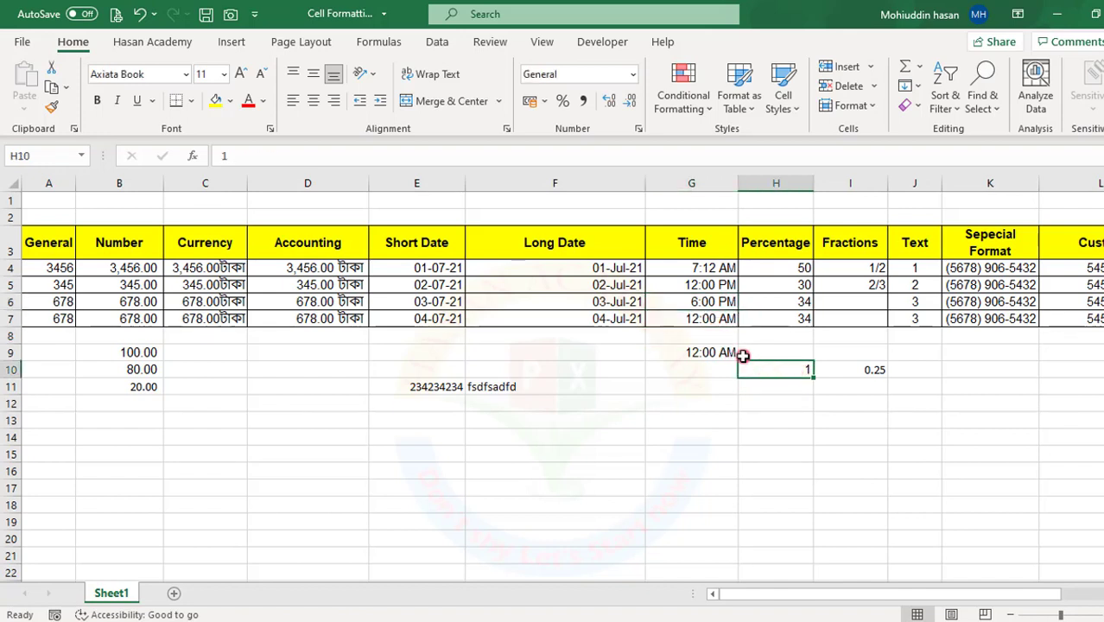
pyautogui.click(677, 269)
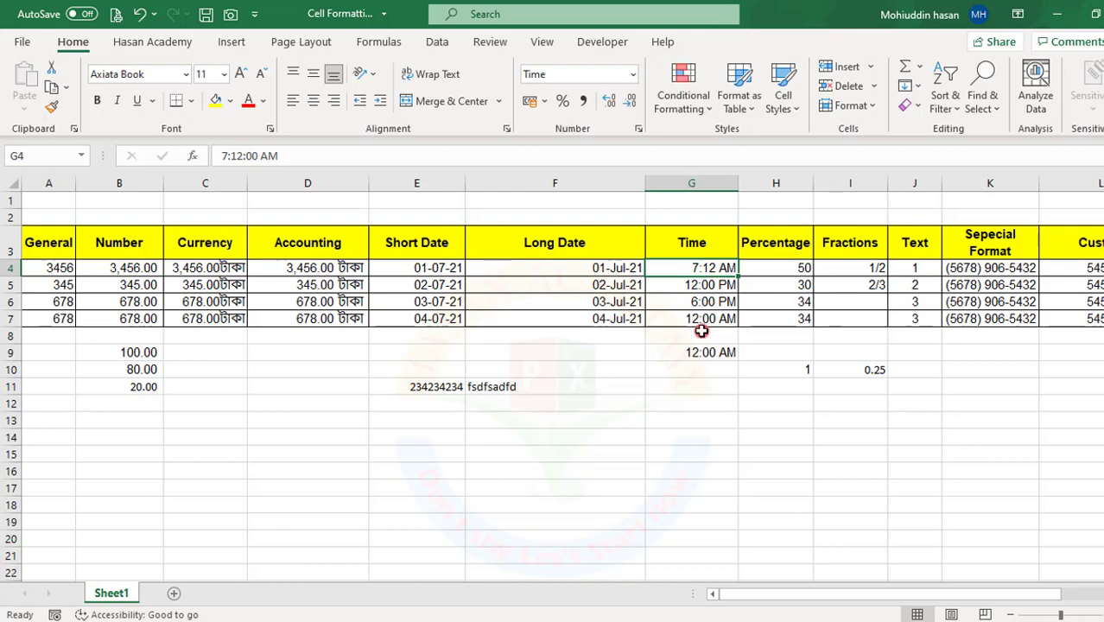
# Step: Format the Time cells G4:G7 with the 1:30:55 PM time type
pyautogui.moveTo(694, 266); pyautogui.dragTo(696, 320)
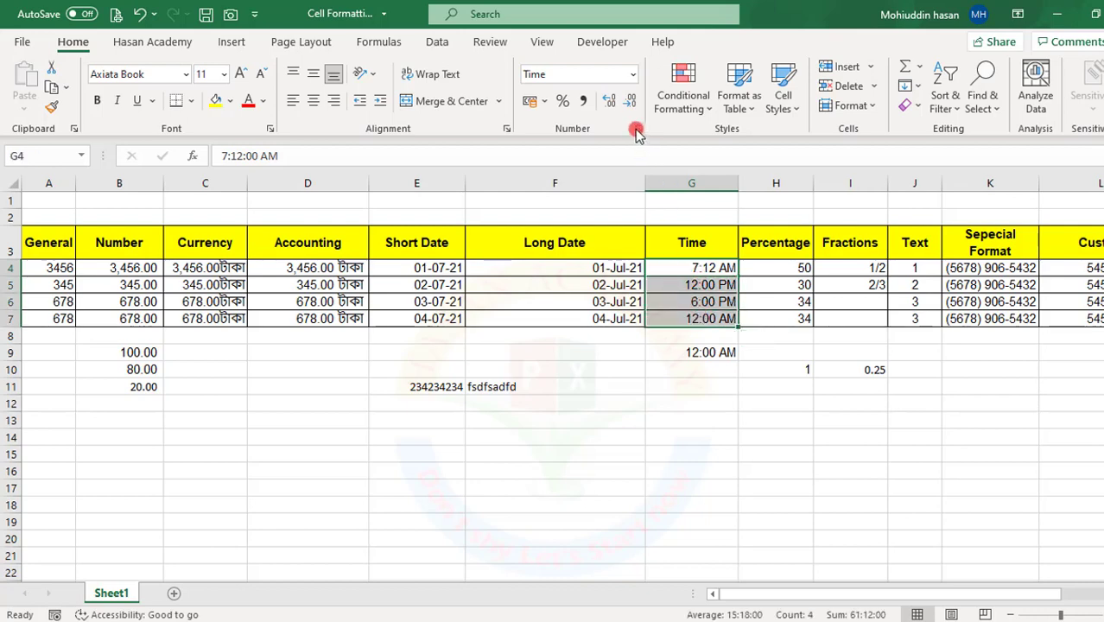
pyautogui.click(638, 129)
pyautogui.click(249, 186)
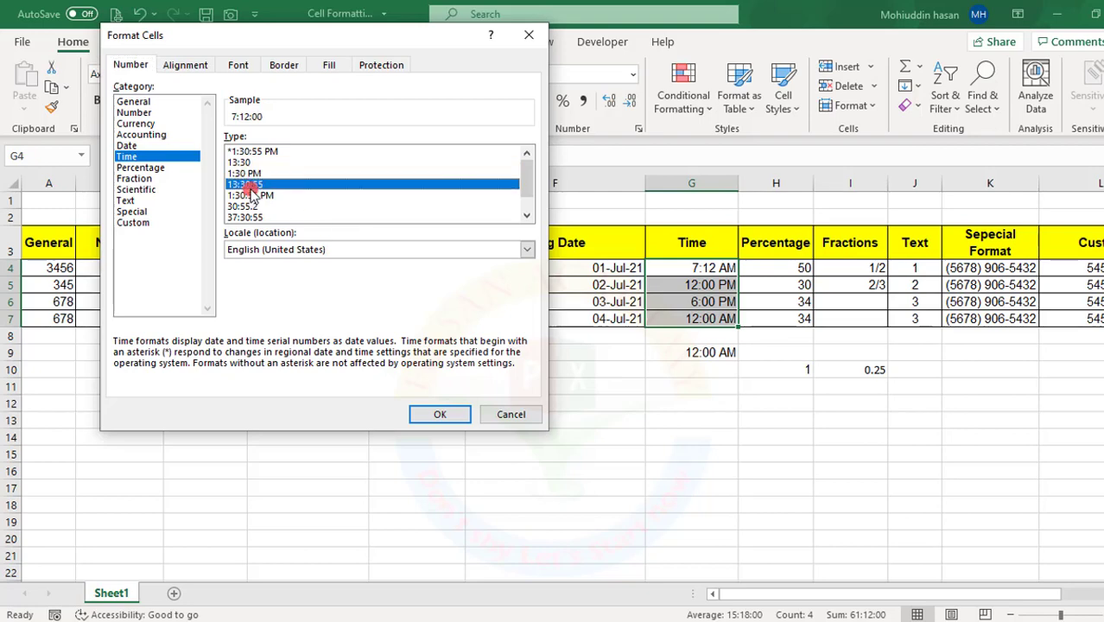
pyautogui.click(249, 195)
pyautogui.click(436, 406)
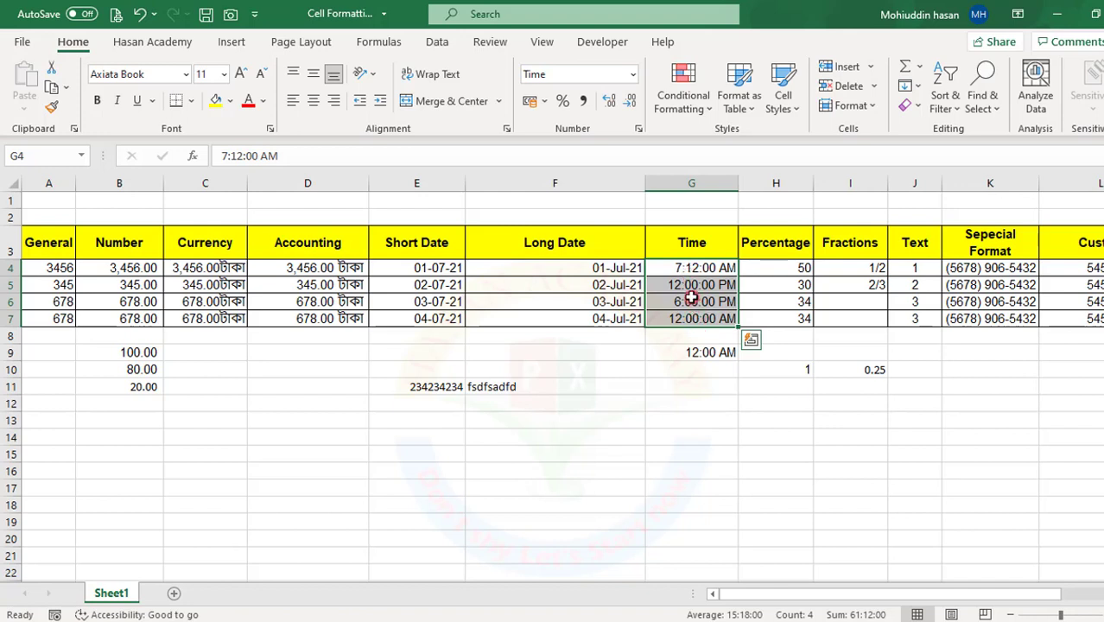
pyautogui.click(691, 298)
pyautogui.click(799, 368)
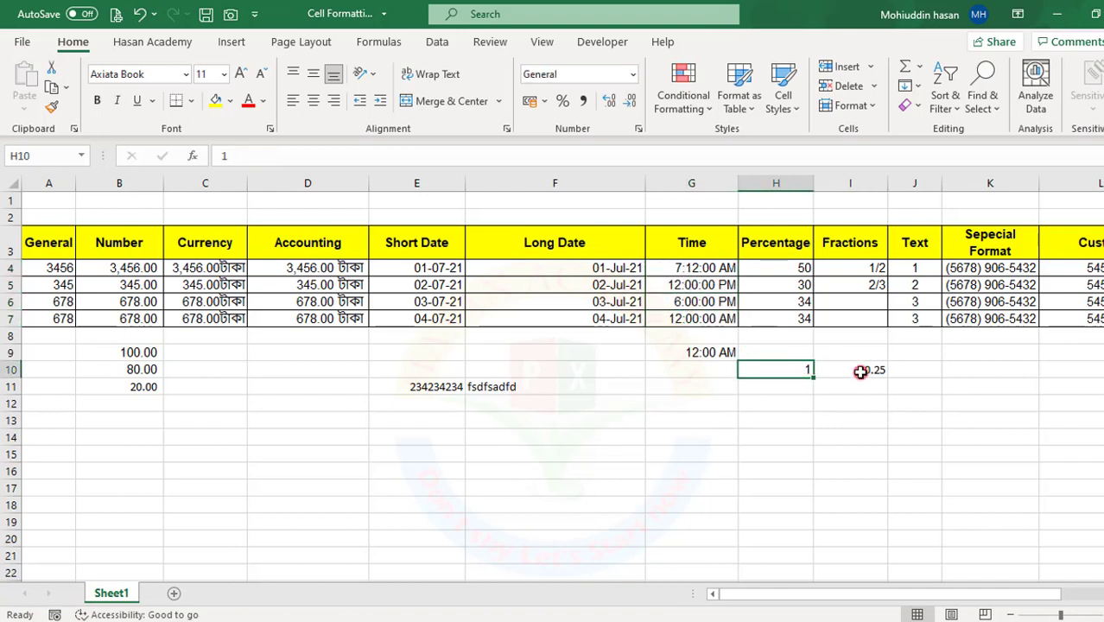
# Step: Enter the formula =30/100 in G11 and format the cell as a percentage
pyautogui.moveTo(765, 269); pyautogui.dragTo(765, 309)
pyautogui.click(744, 418)
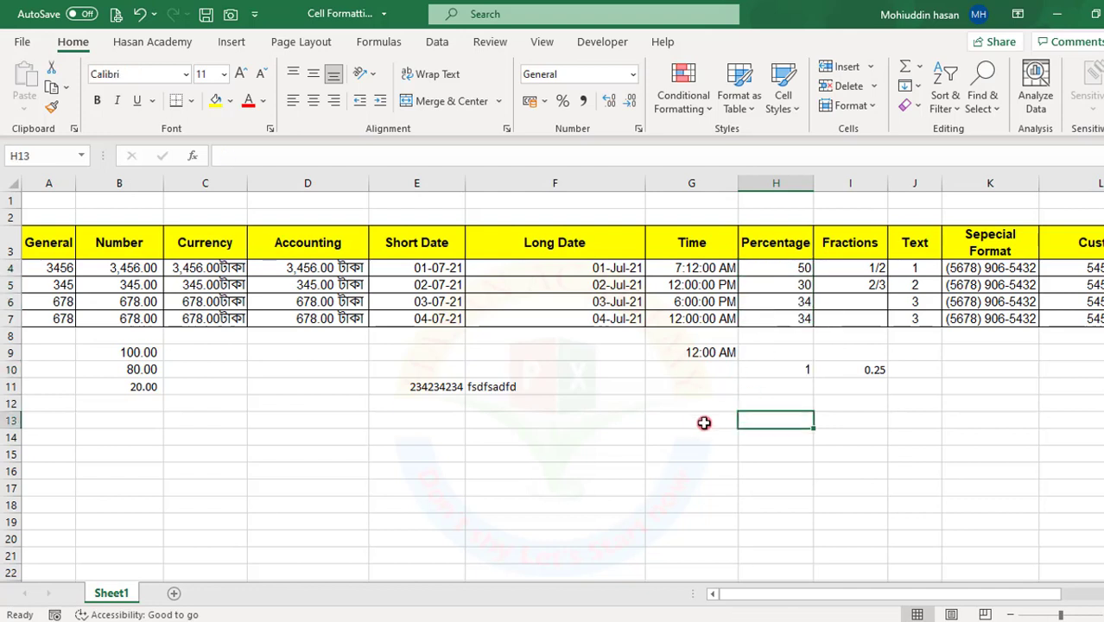
pyautogui.click(665, 387)
pyautogui.write('=30/100')
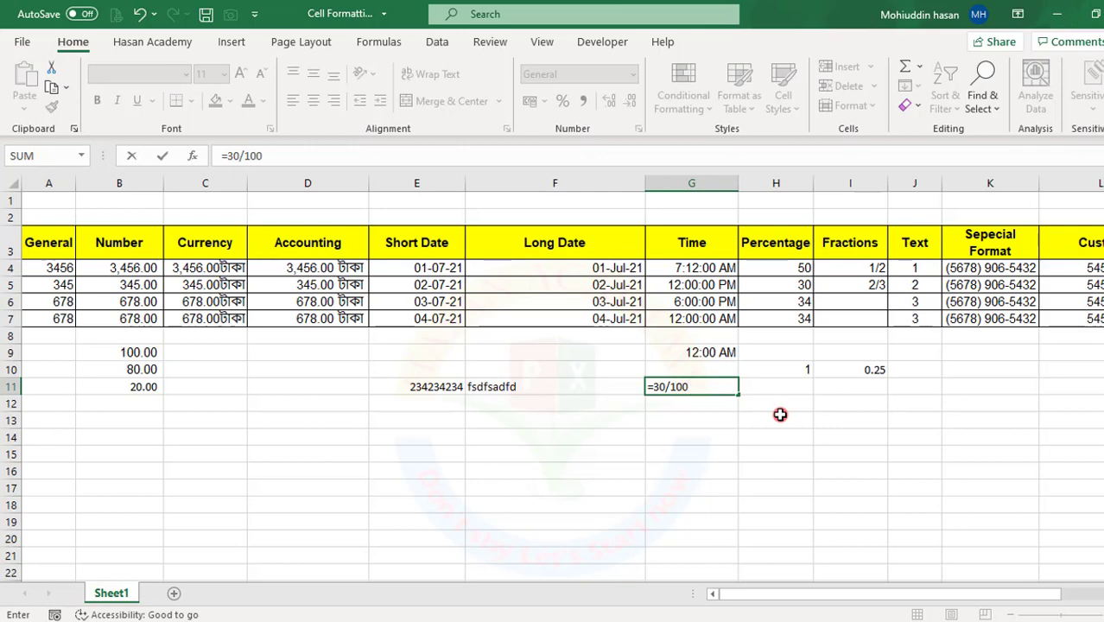
pyautogui.press('Return')
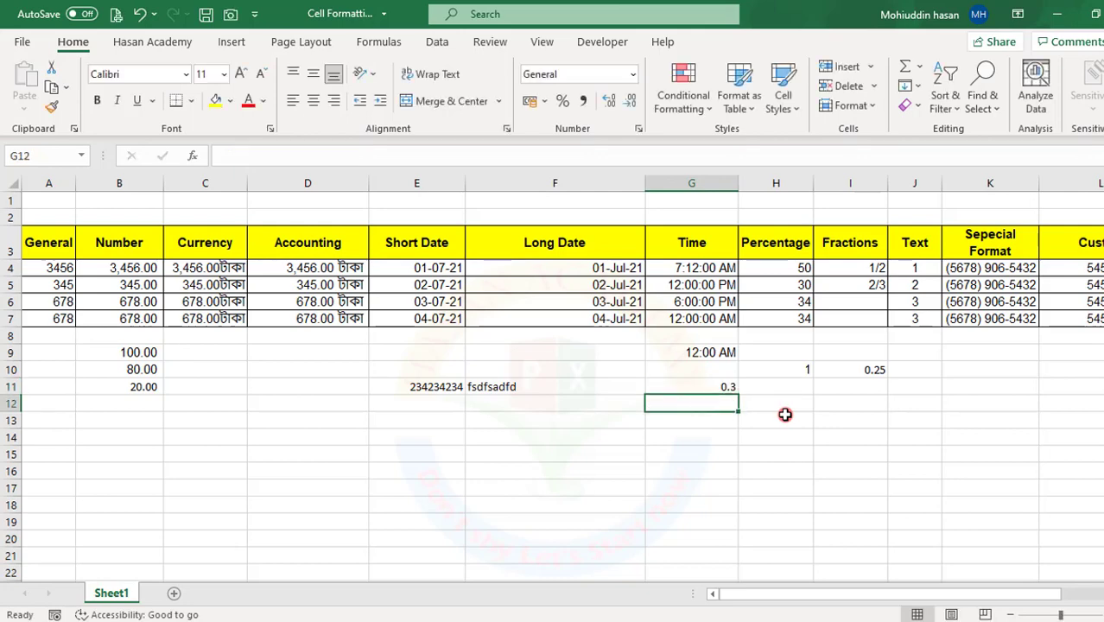
pyautogui.click(713, 380)
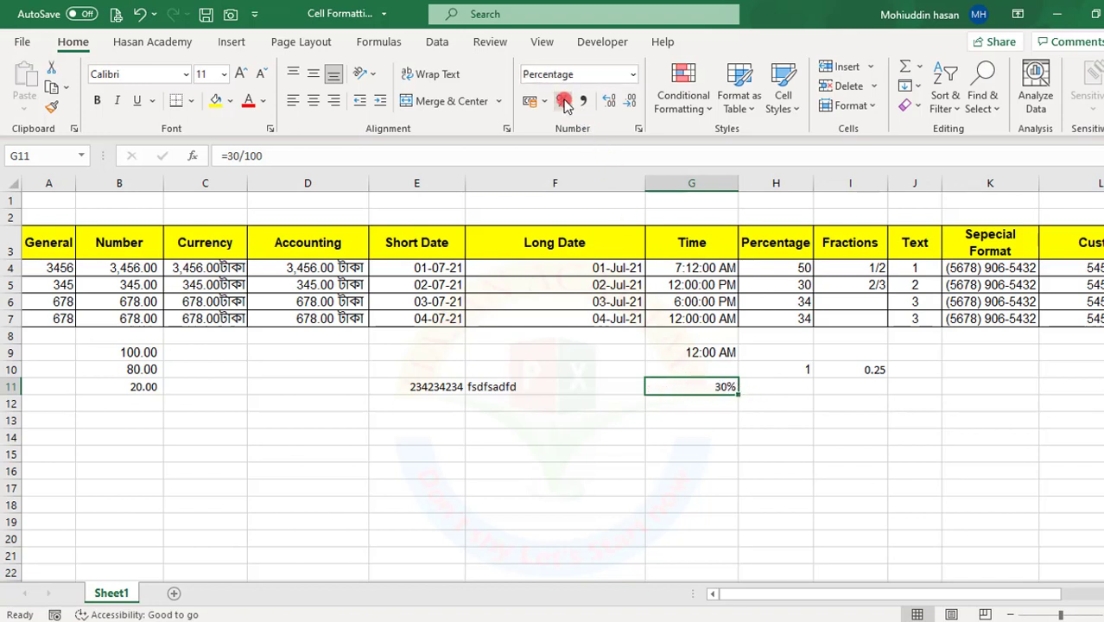
# Step: Format the Percentage cells H4:H7 as percentages with 3 decimal places, and compare them with G11
pyautogui.click(809, 262)
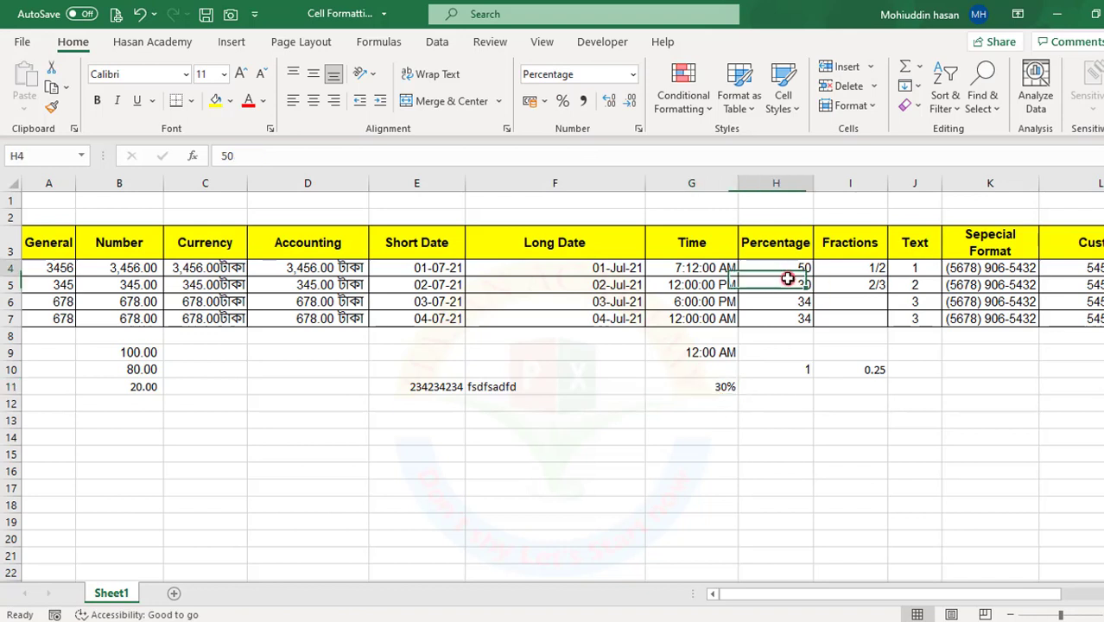
pyautogui.moveTo(788, 278); pyautogui.dragTo(783, 313)
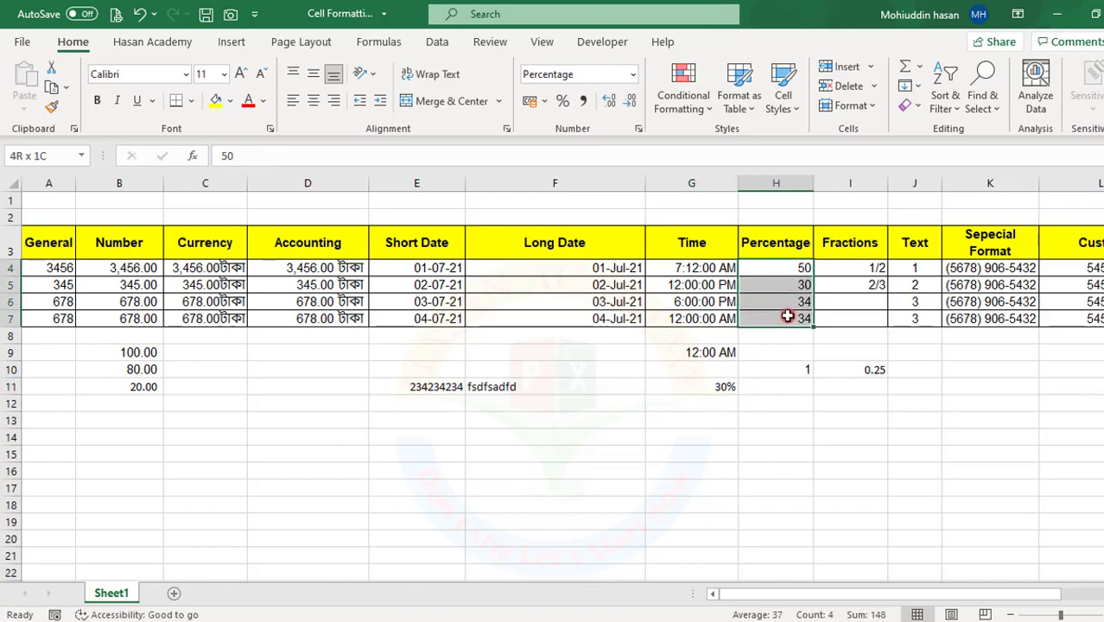
pyautogui.click(563, 102)
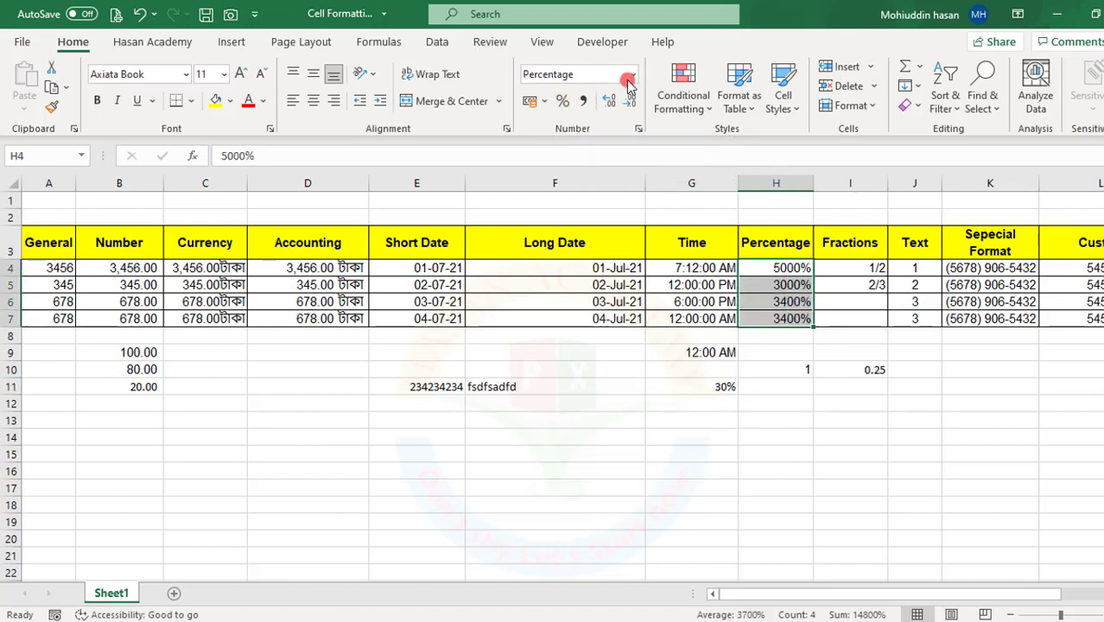
pyautogui.click(640, 138)
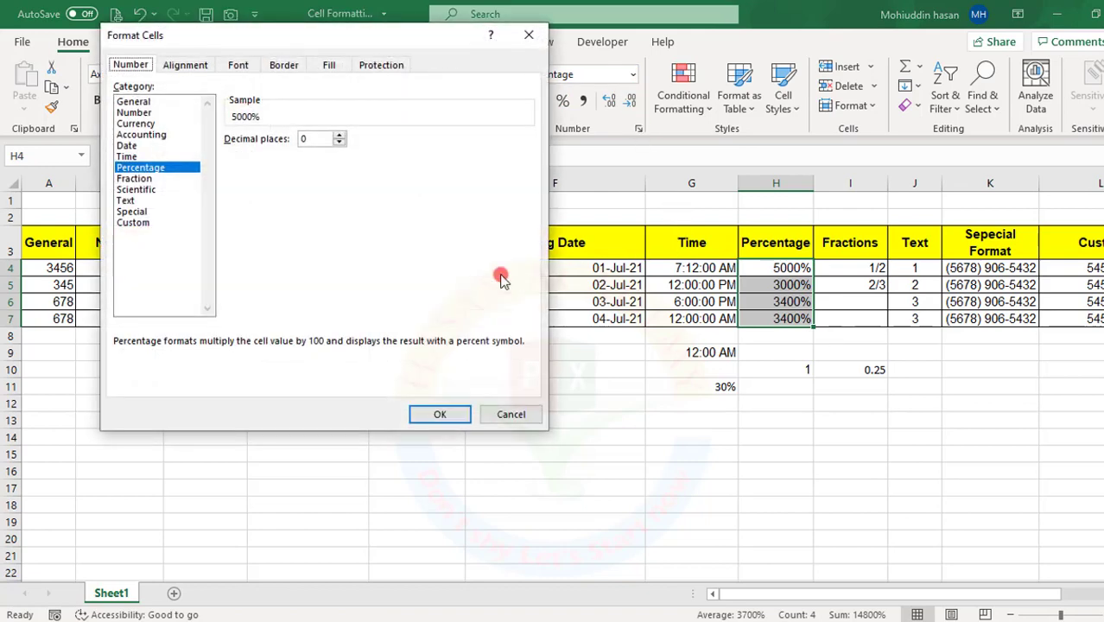
pyautogui.click(340, 136)
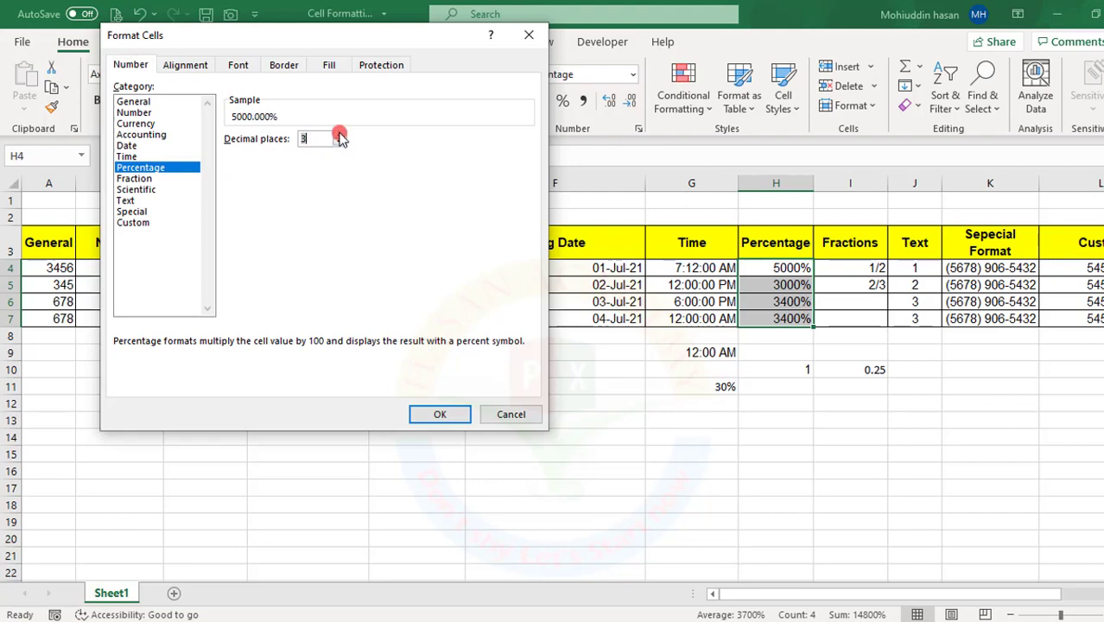
pyautogui.click(418, 413)
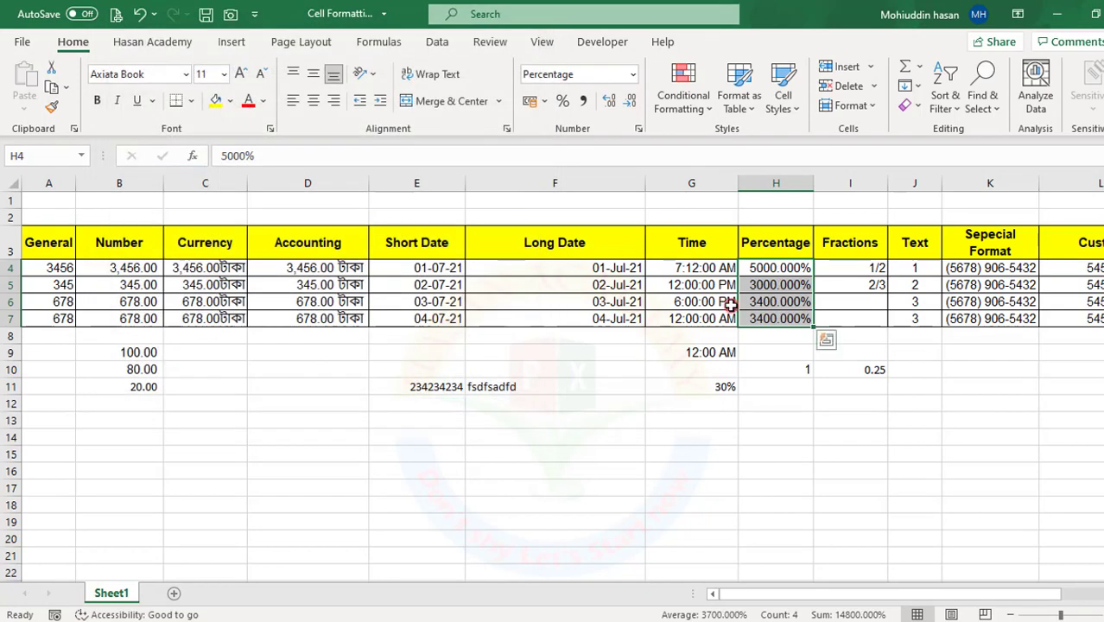
pyautogui.click(721, 385)
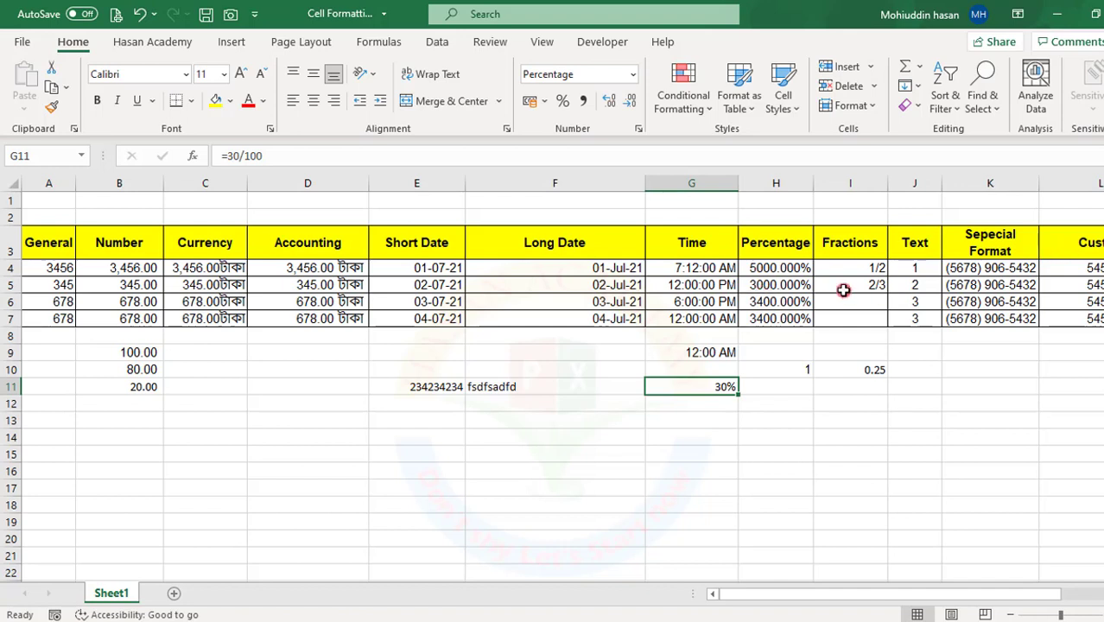
# Step: Reset the Fractions cells I4:I7 to the General number format
pyautogui.moveTo(840, 269); pyautogui.dragTo(840, 313)
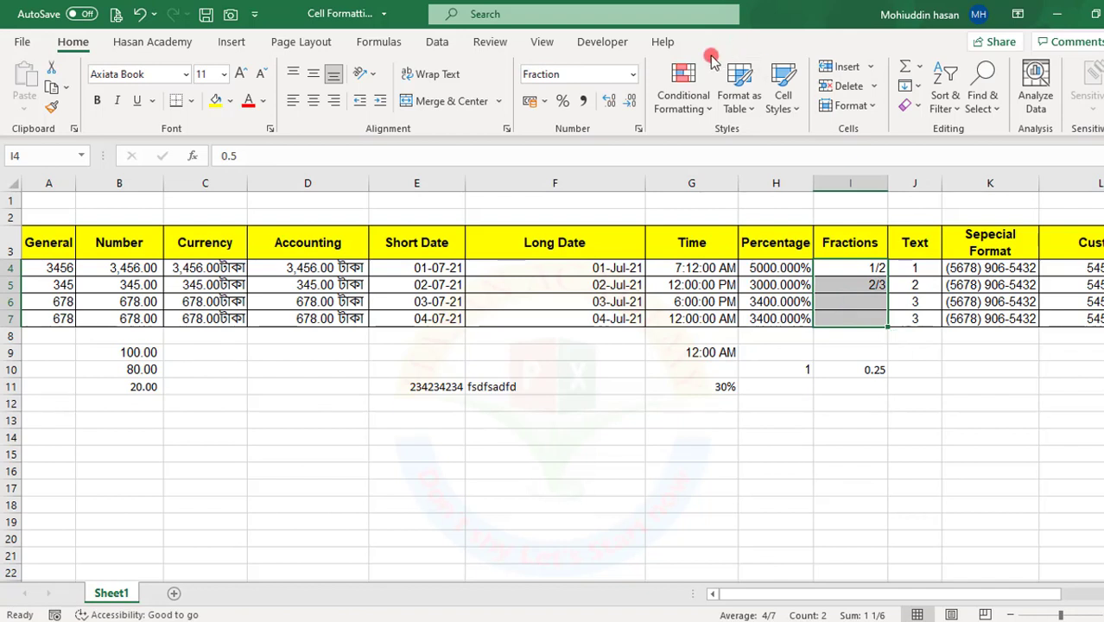
pyautogui.click(632, 75)
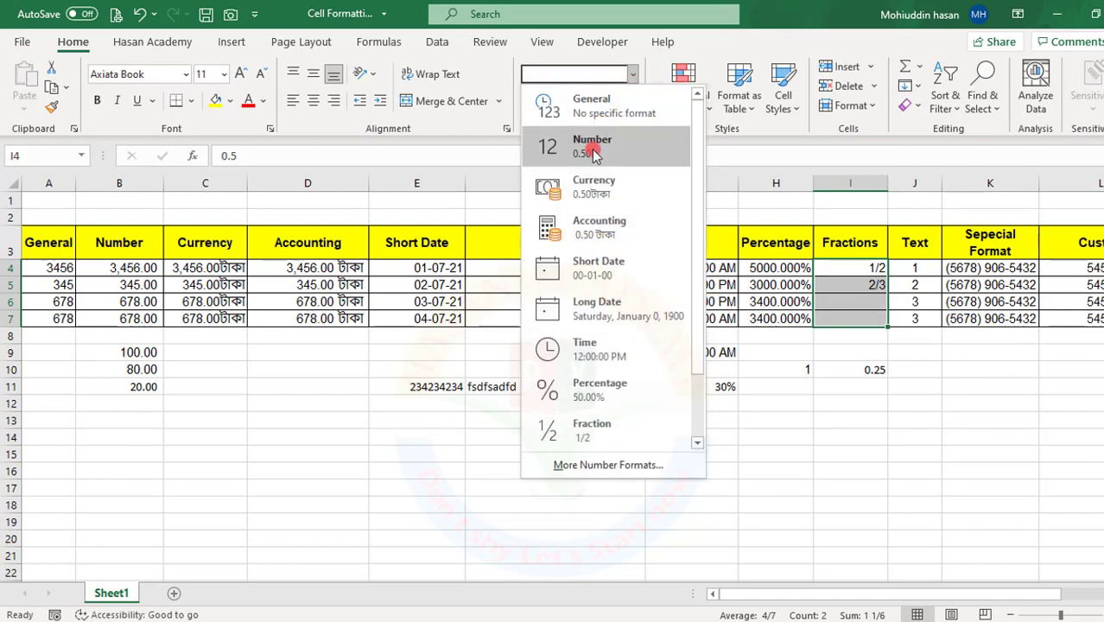
pyautogui.click(587, 103)
pyautogui.click(967, 421)
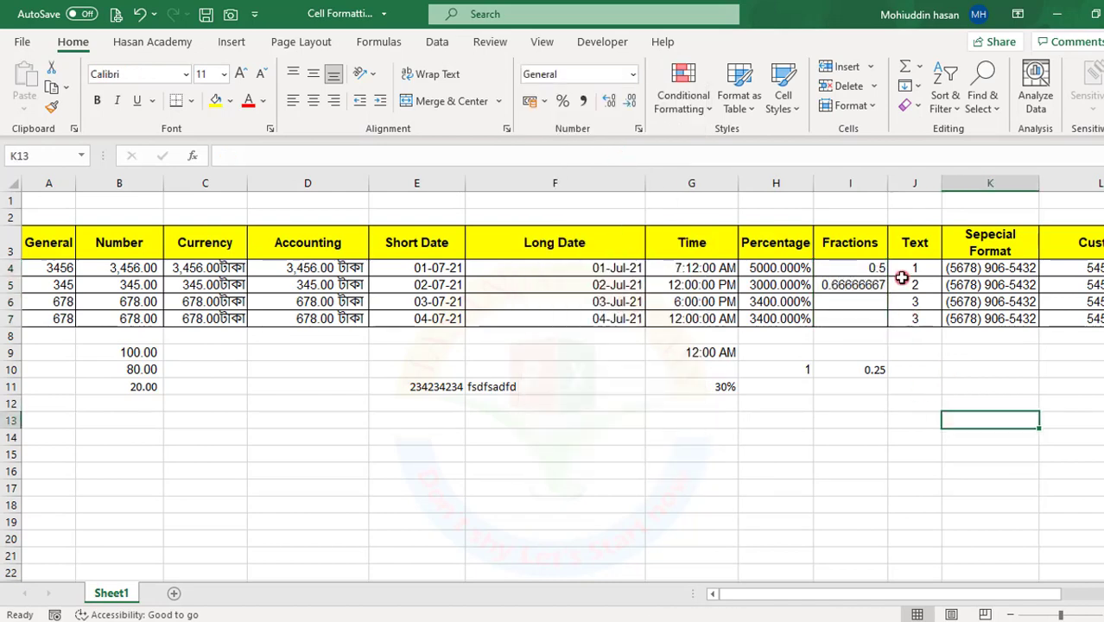
# Step: Enter 1/2 in I4 and 2/3 in I5 while the Fractions cells use the General format
pyautogui.click(877, 269)
pyautogui.write('1/2')
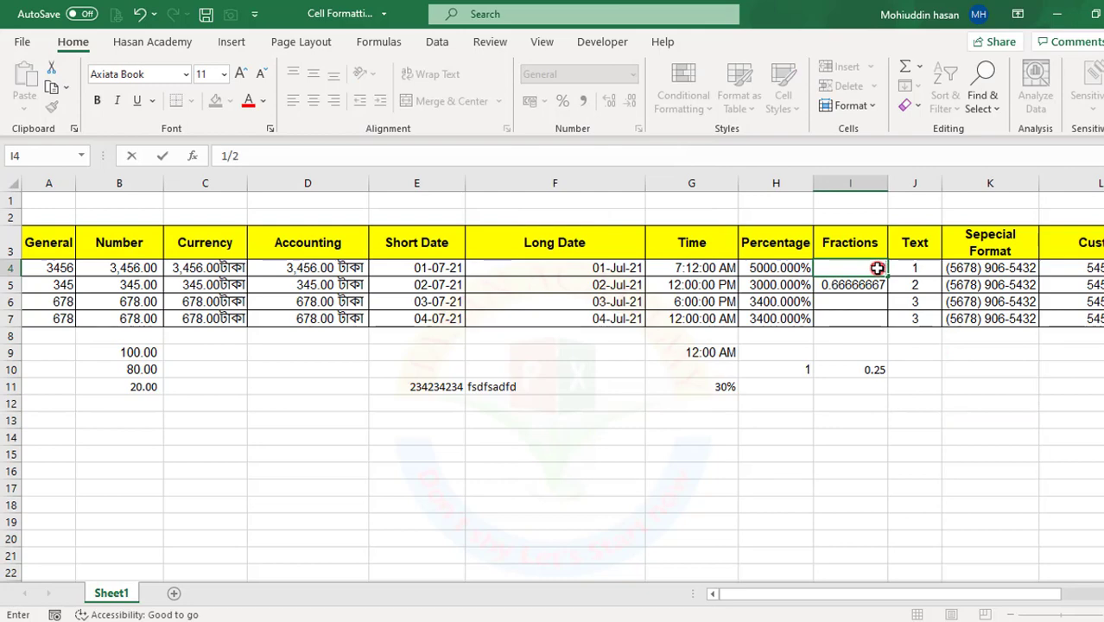
pyautogui.press('Return')
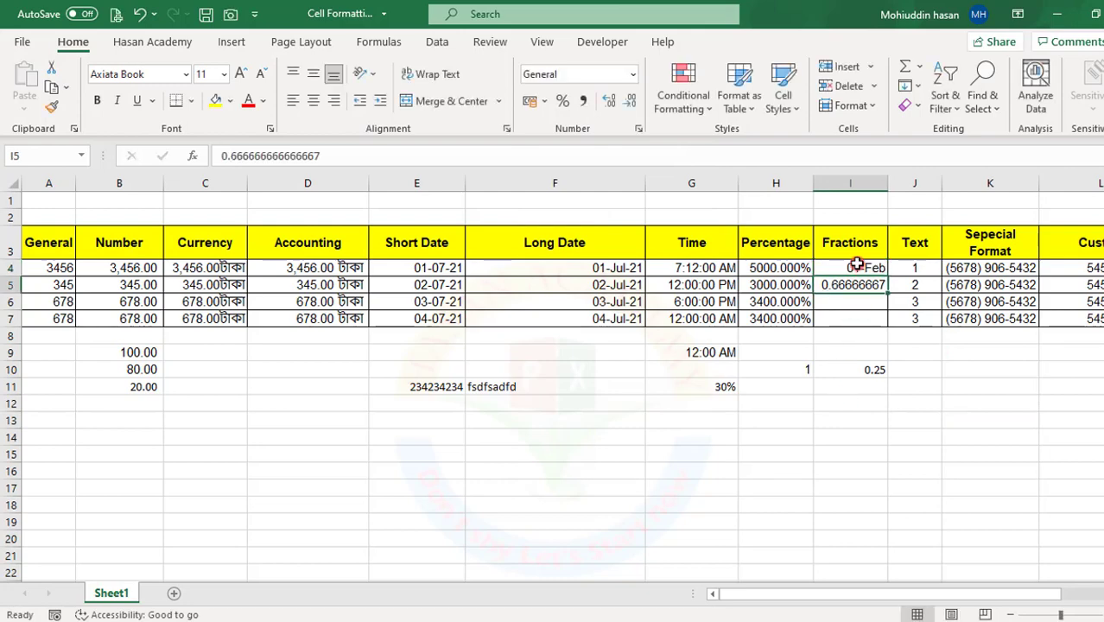
pyautogui.click(855, 264)
pyautogui.click(855, 300)
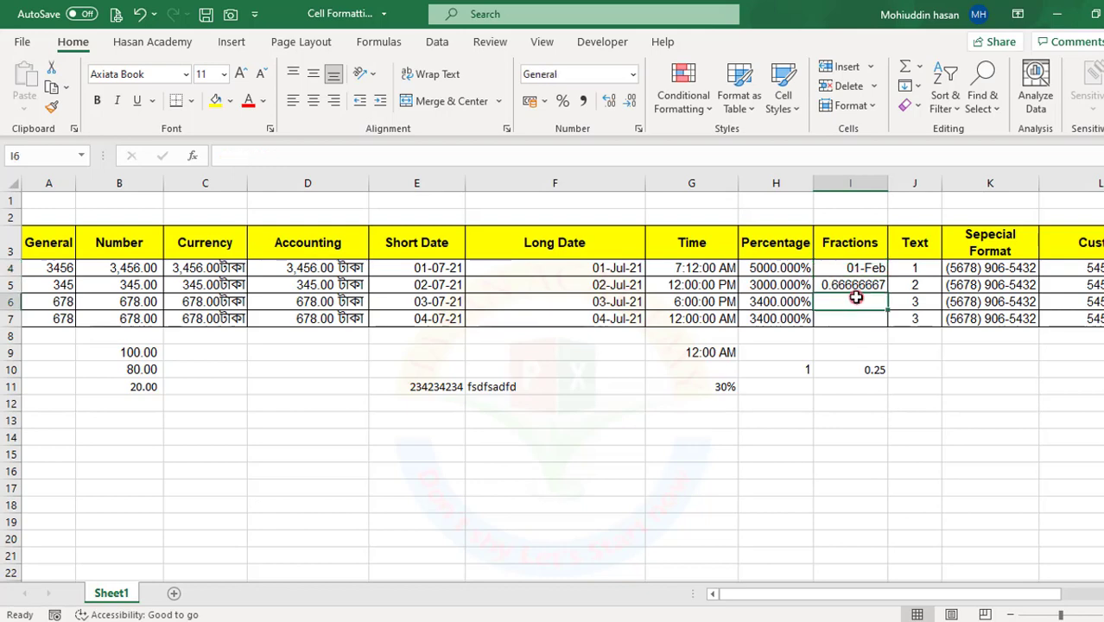
pyautogui.click(843, 286)
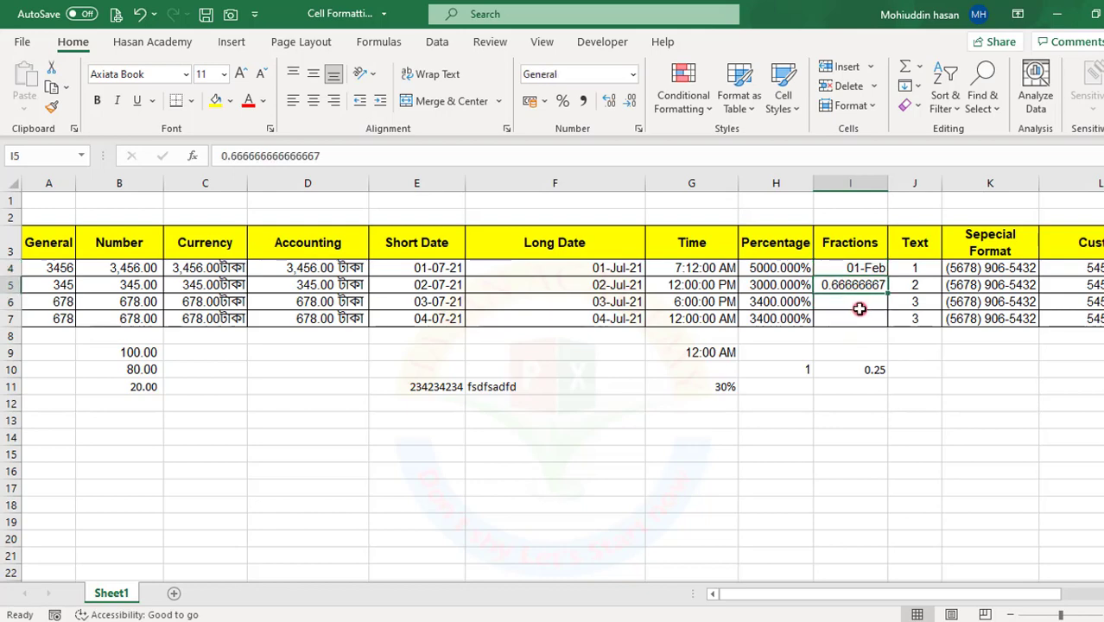
pyautogui.write('2/3')
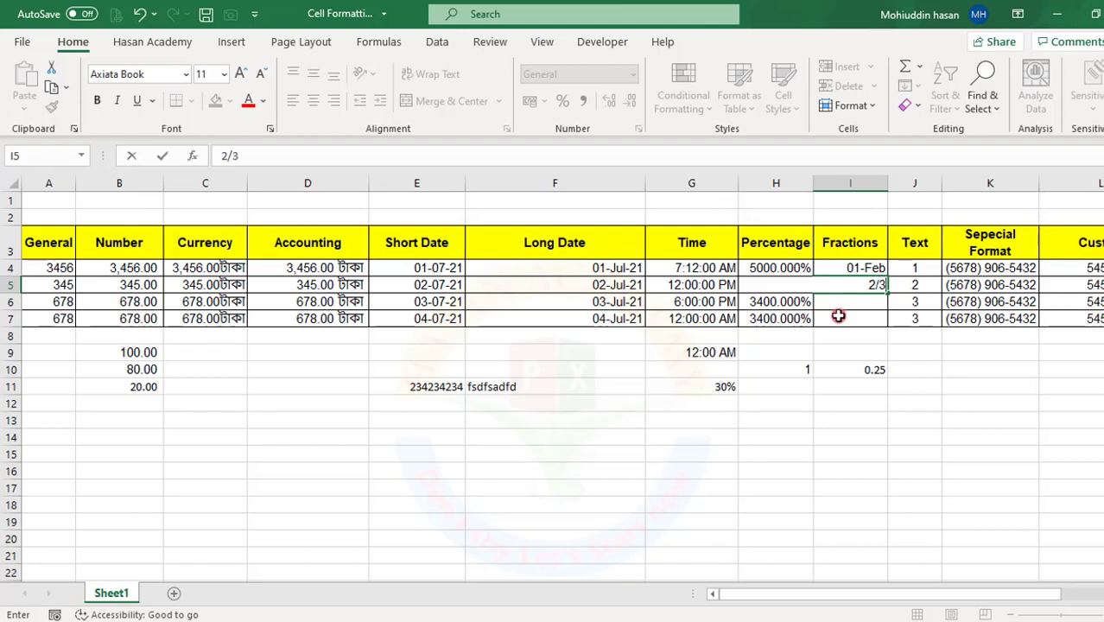
pyautogui.press('Return')
pyautogui.moveTo(834, 270); pyautogui.dragTo(841, 318)
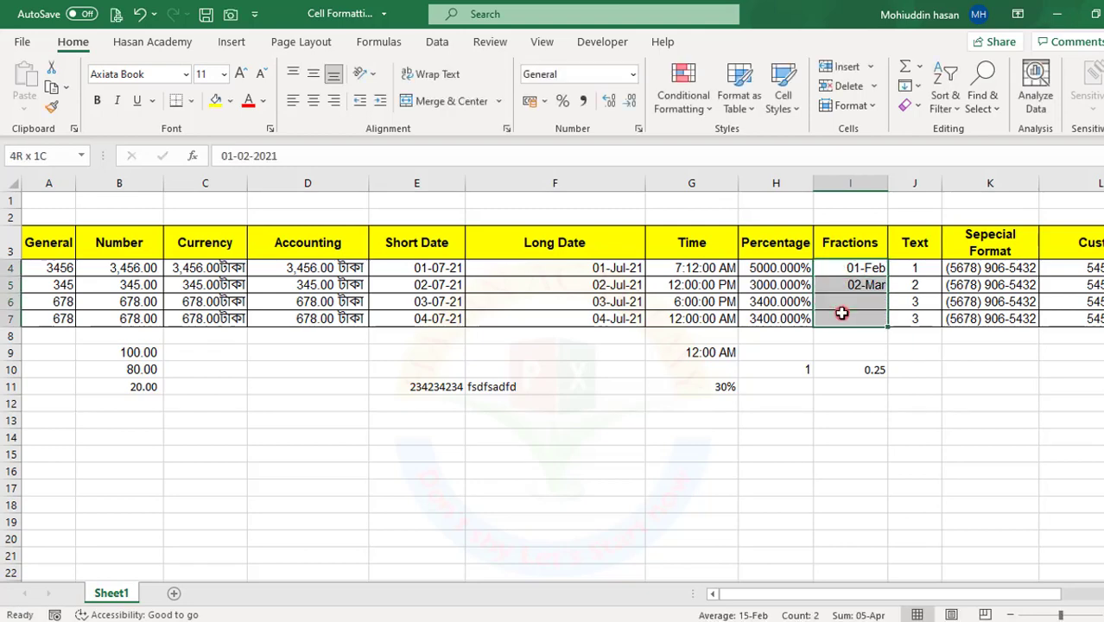
pyautogui.click(638, 129)
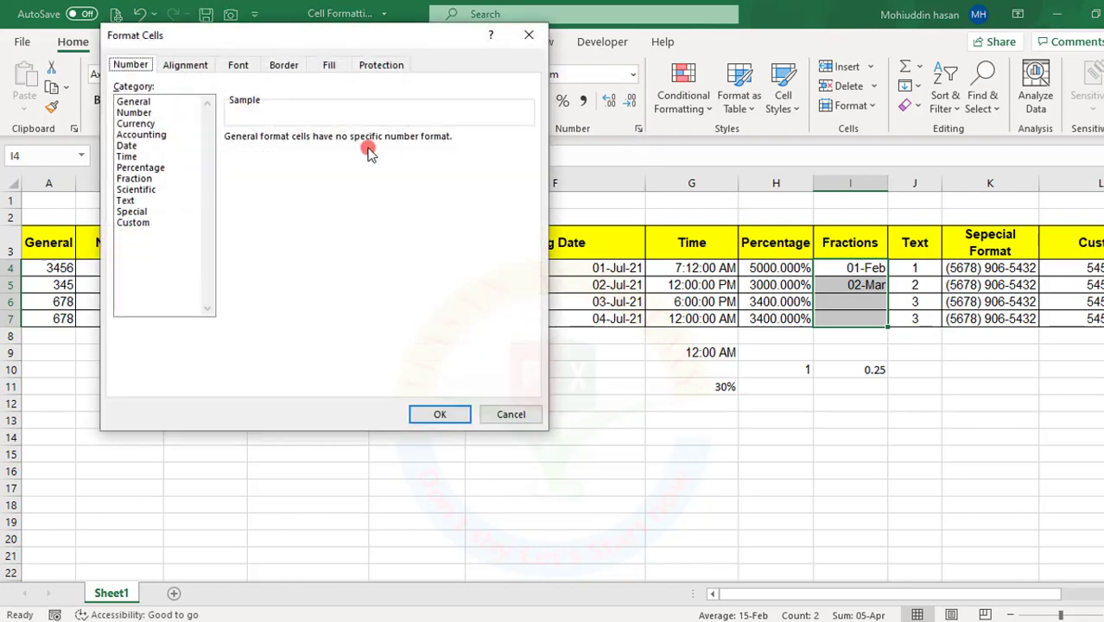
pyautogui.click(121, 179)
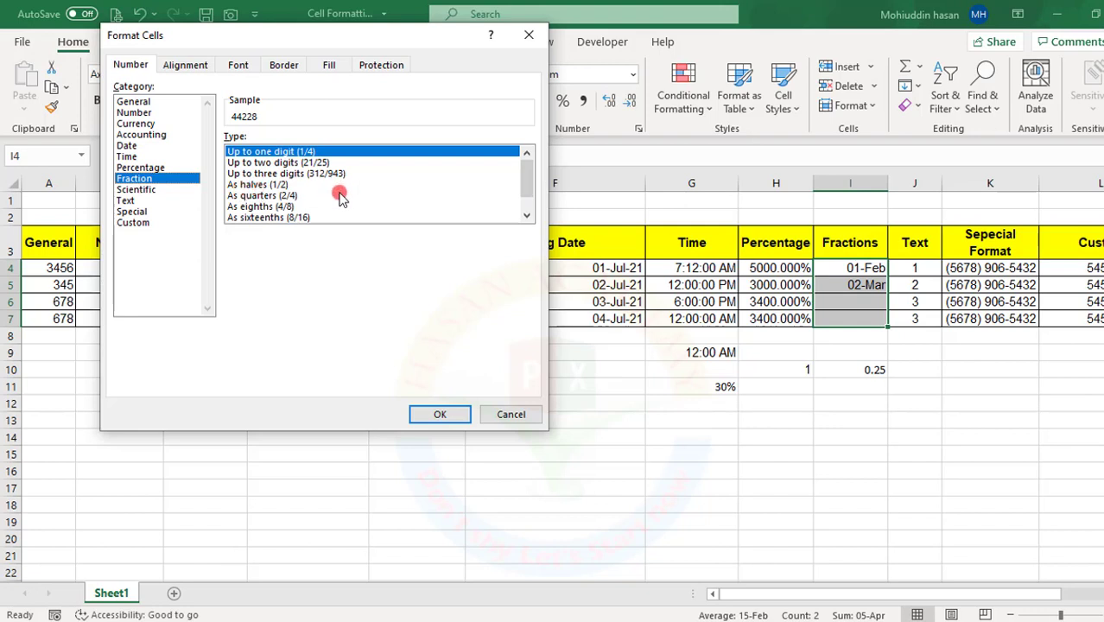
pyautogui.moveTo(526, 182); pyautogui.dragTo(526, 196)
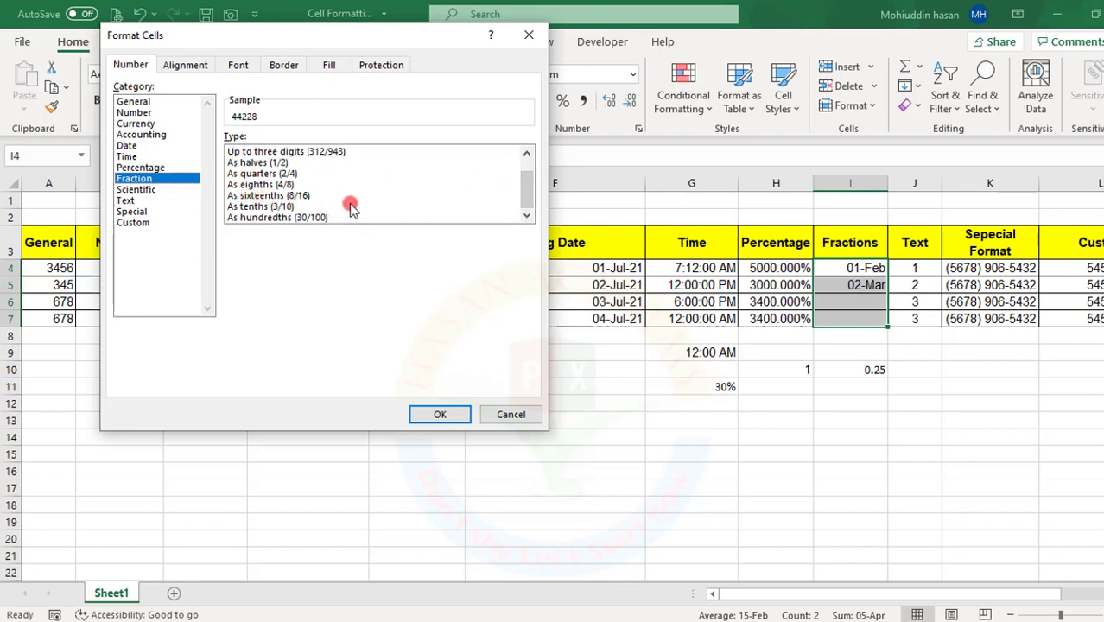
pyautogui.click(512, 414)
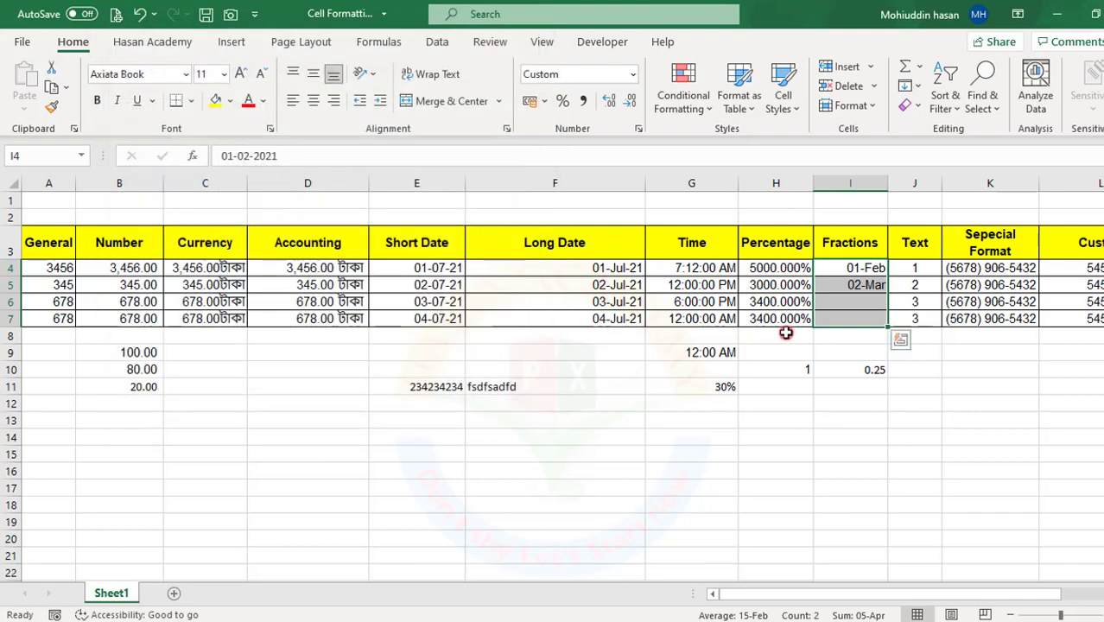
# Step: Format the Fractions cells I4:I7 with the Fraction category, type Up to one digit (1/4)
pyautogui.click(637, 129)
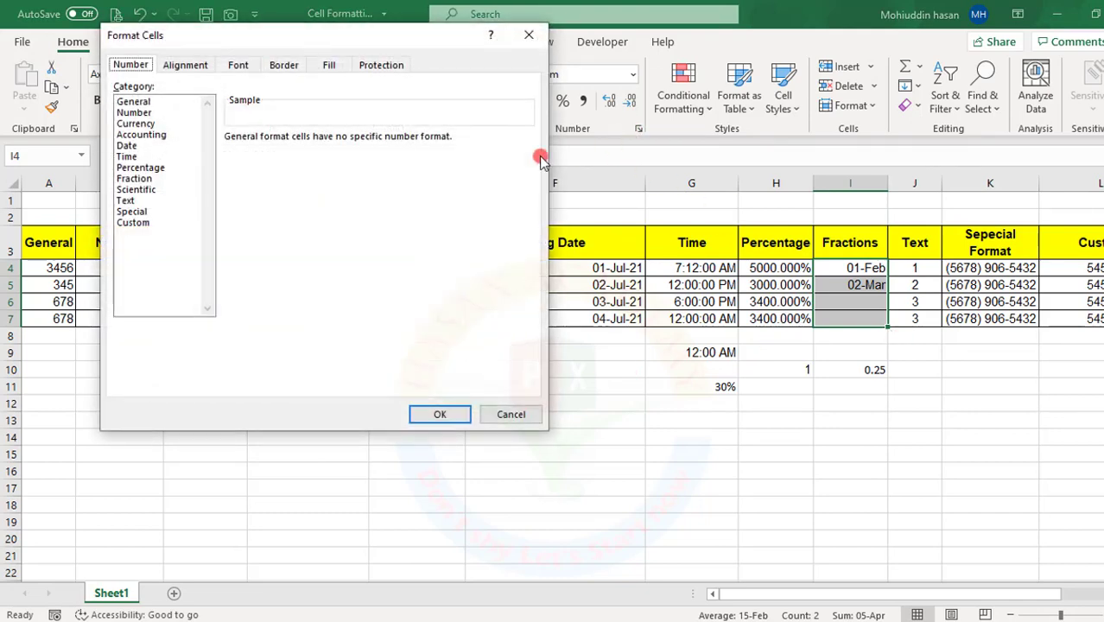
pyautogui.click(145, 180)
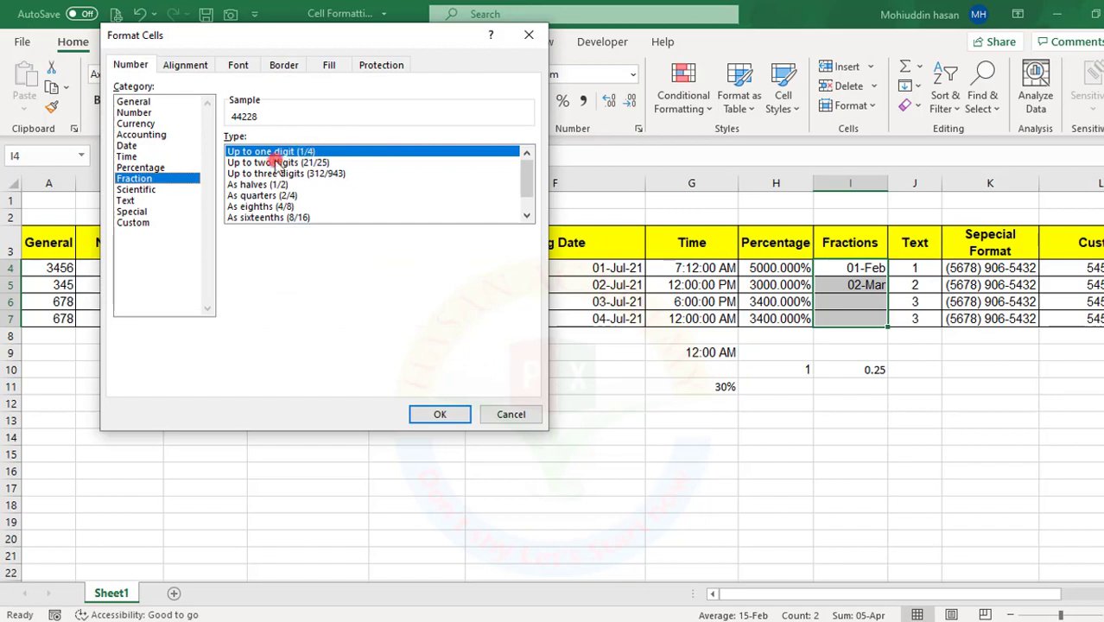
pyautogui.click(531, 195)
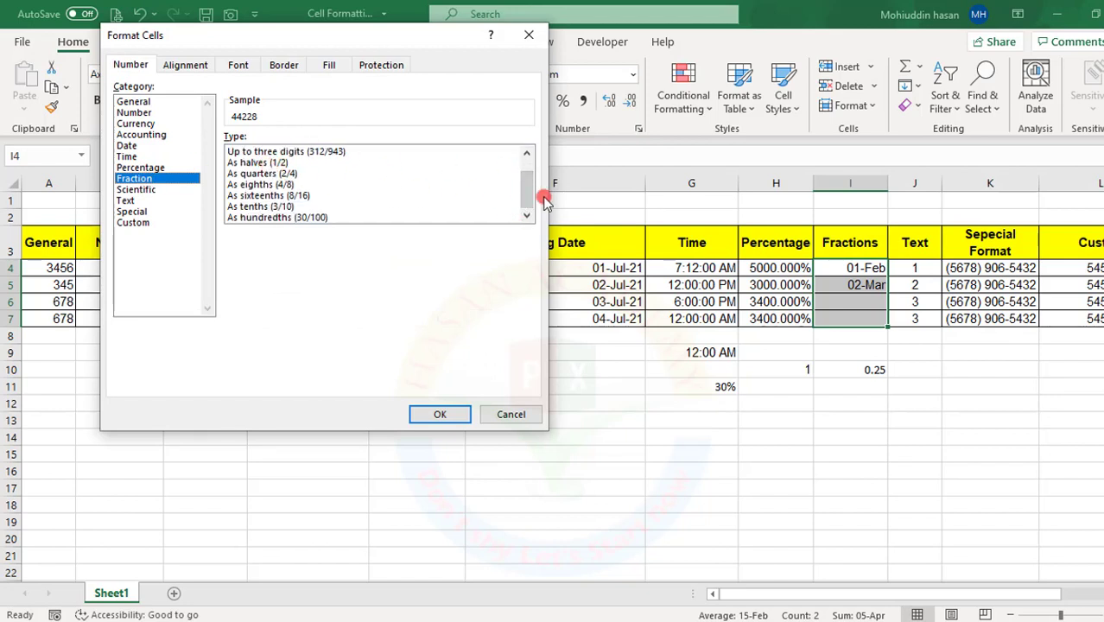
pyautogui.scroll(1, 527, 192)
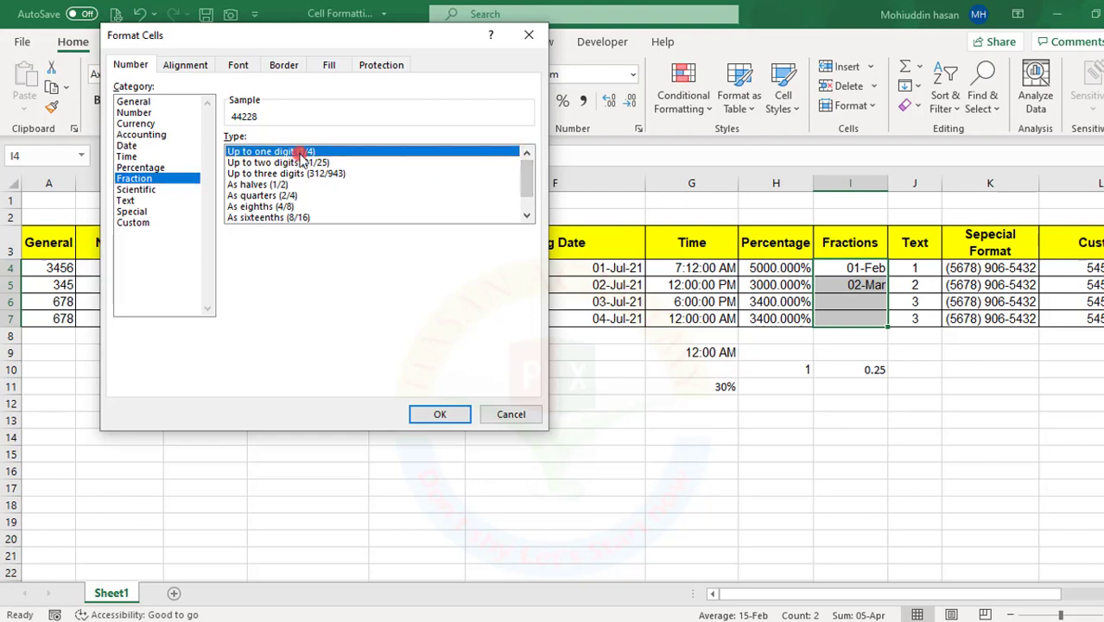
pyautogui.click(451, 413)
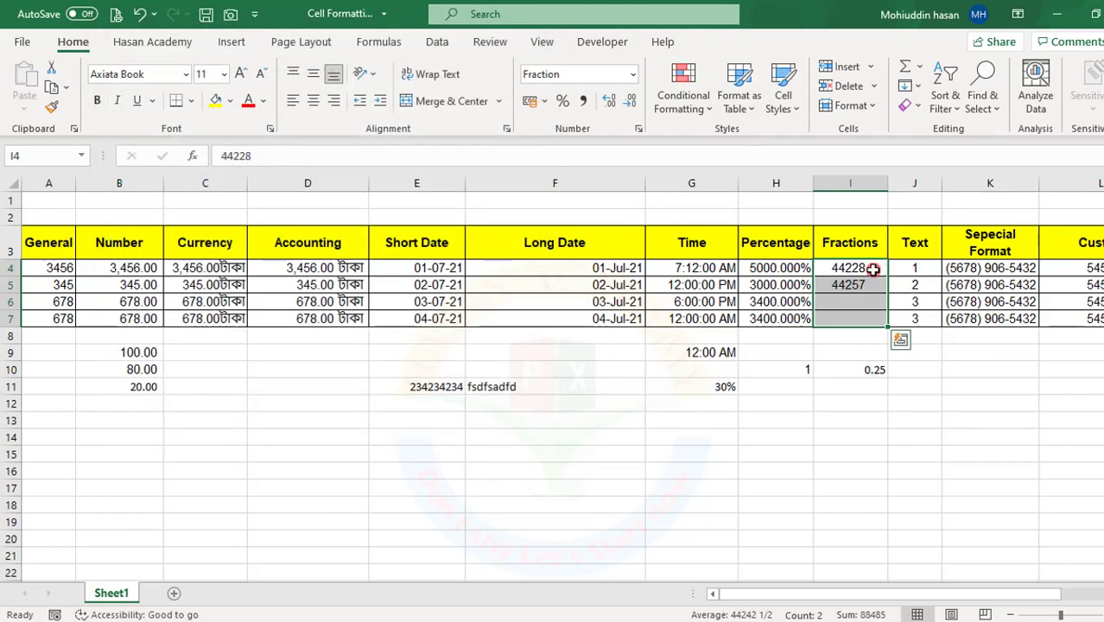
# Step: Re-enter 1/2 in I4 and 2/3 in I5 in the fraction-formatted cells
pyautogui.click(838, 348)
pyautogui.click(842, 267)
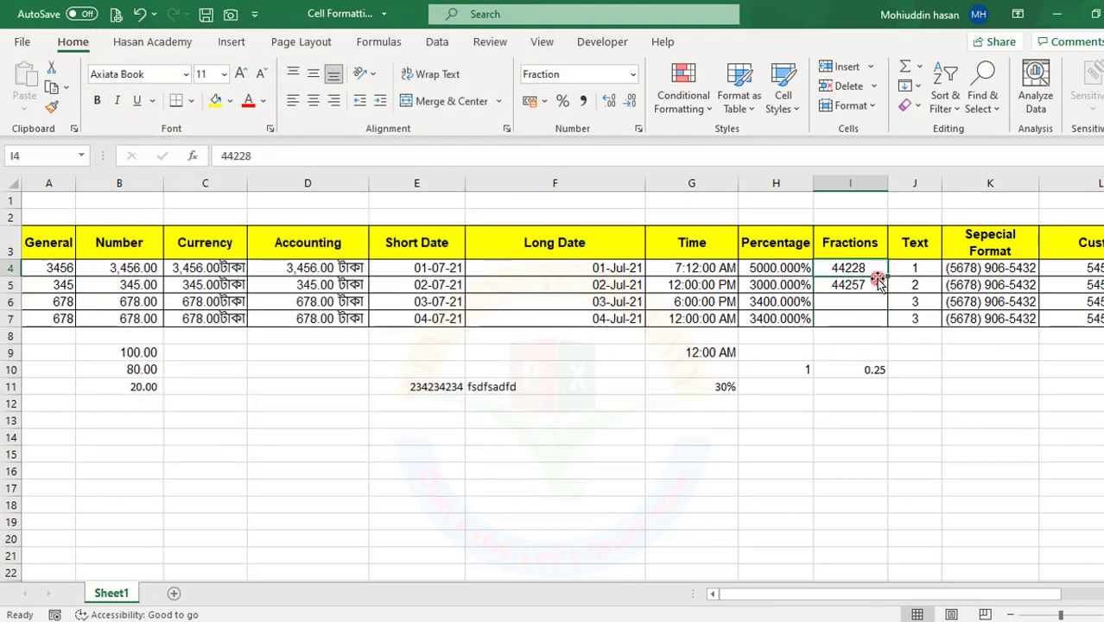
pyautogui.write('1/2')
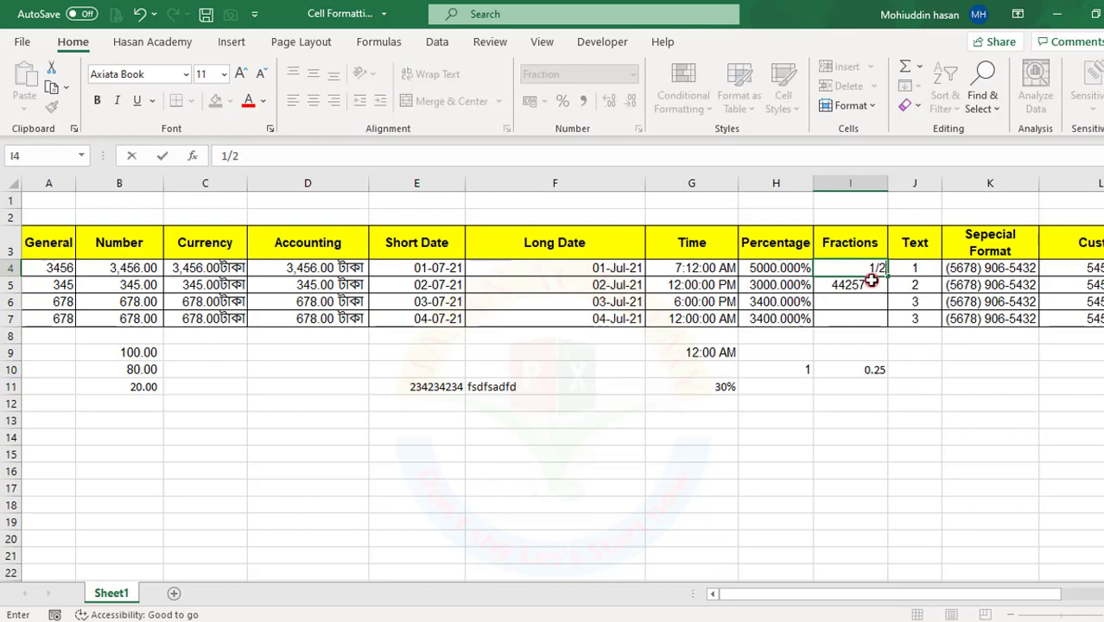
pyautogui.press('Return')
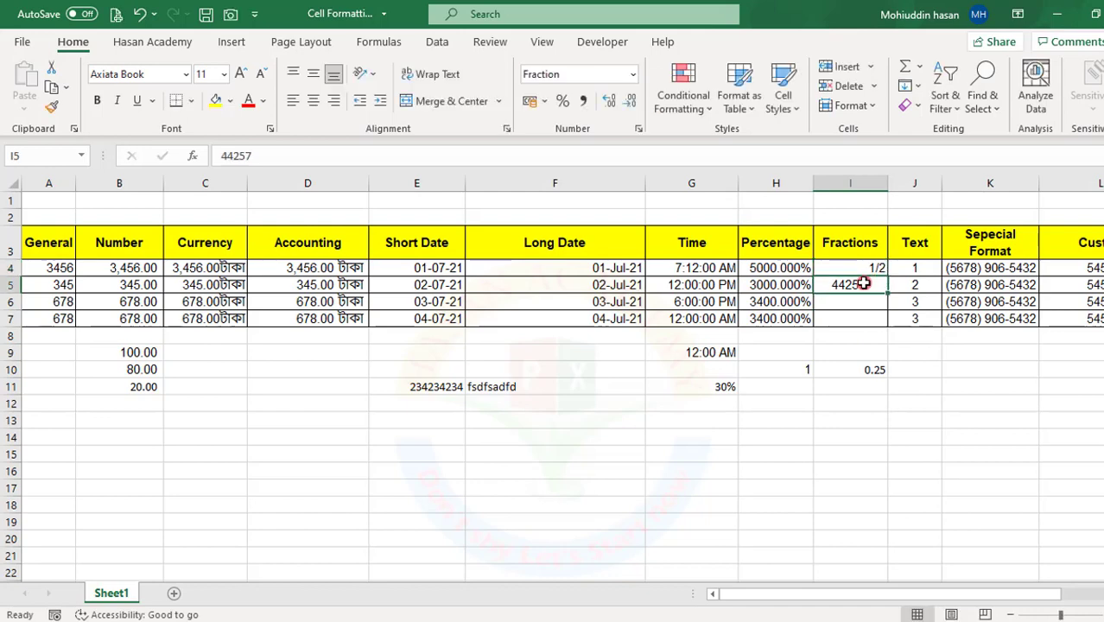
pyautogui.write('2/3')
pyautogui.press('Return')
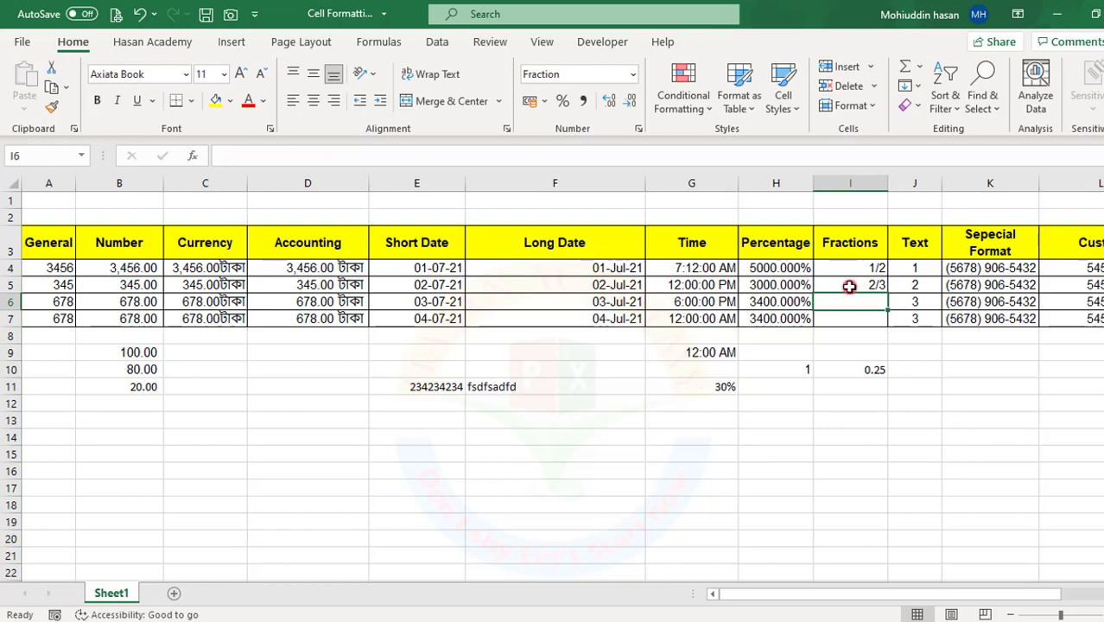
# Step: Reset the Text cells J4:J7 to the General number format
pyautogui.moveTo(907, 267); pyautogui.dragTo(914, 318)
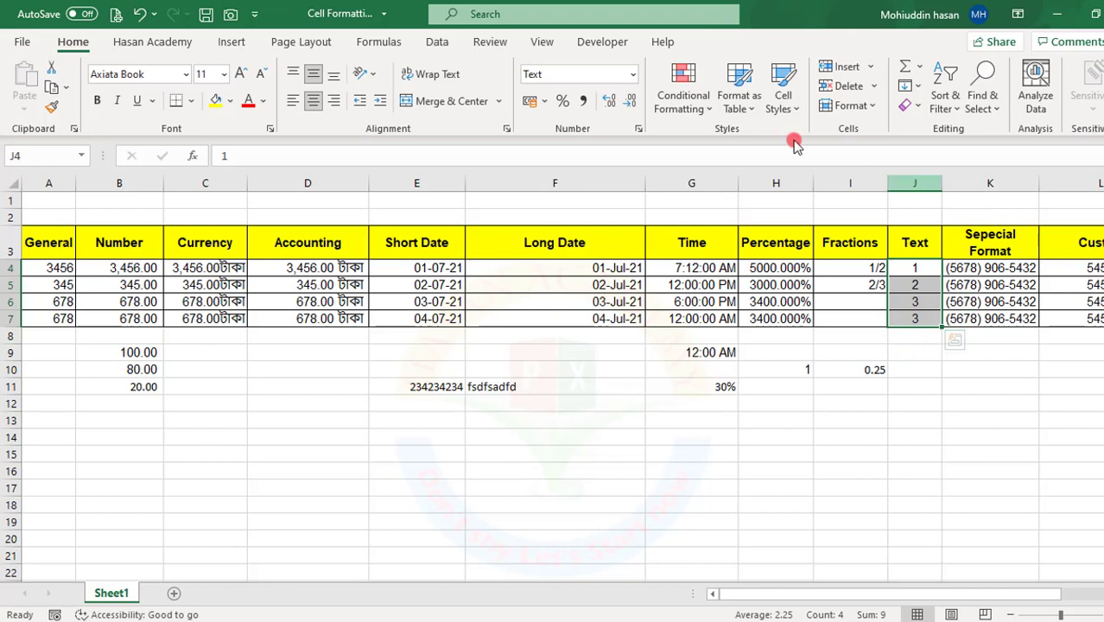
pyautogui.click(632, 76)
pyautogui.click(594, 102)
pyautogui.click(945, 403)
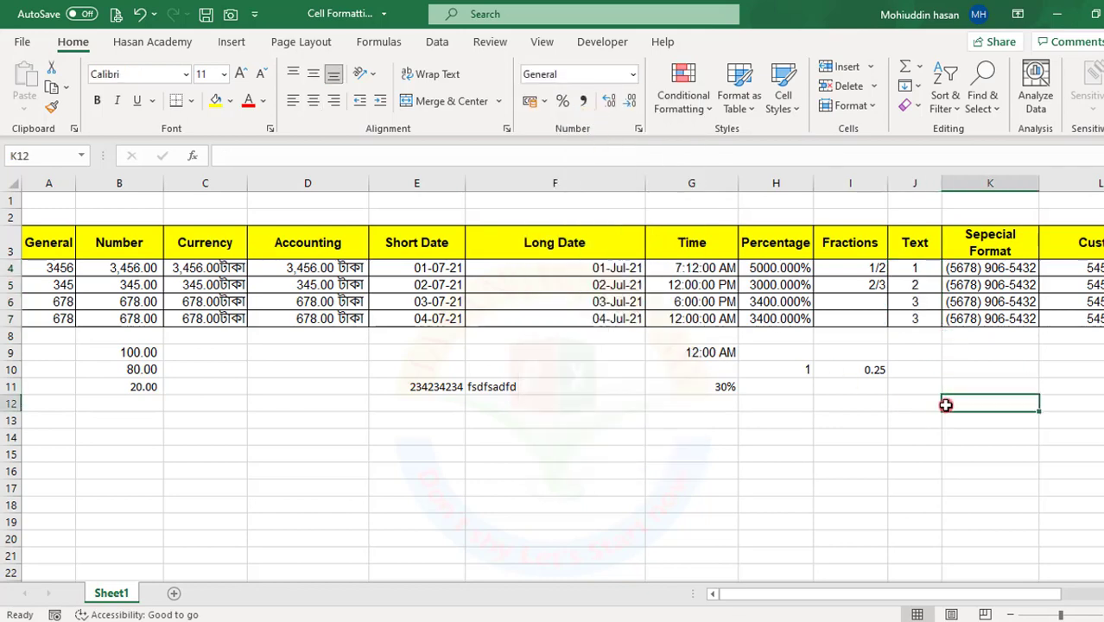
# Step: Widen the Text column J and collapse columns G to I to zero width to make room for it
pyautogui.moveTo(916, 269); pyautogui.dragTo(914, 318)
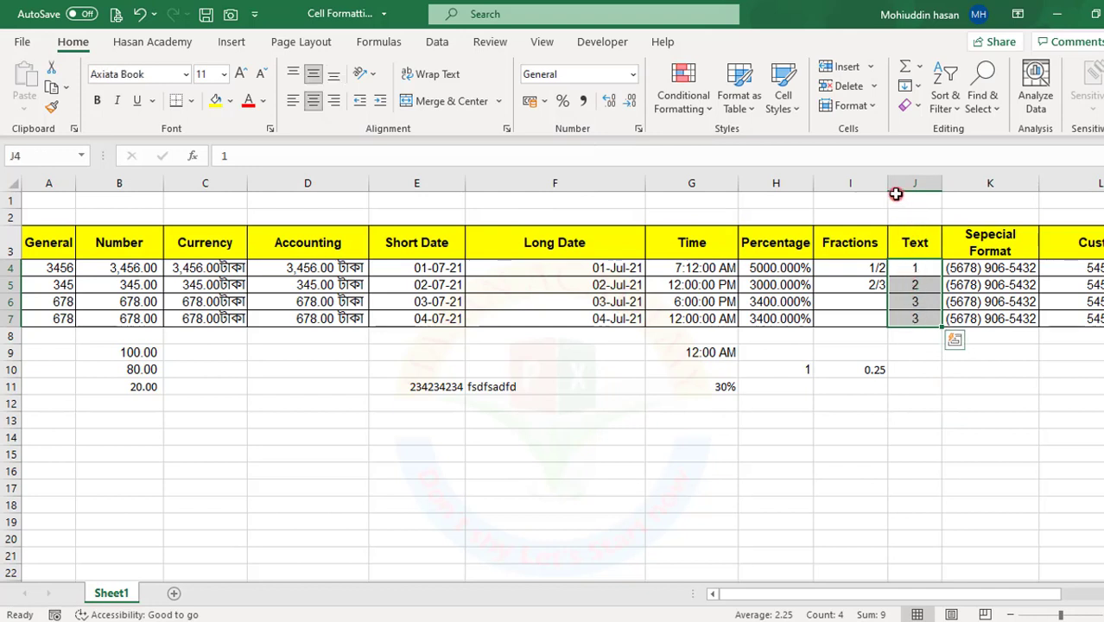
pyautogui.moveTo(936, 183); pyautogui.dragTo(1002, 184)
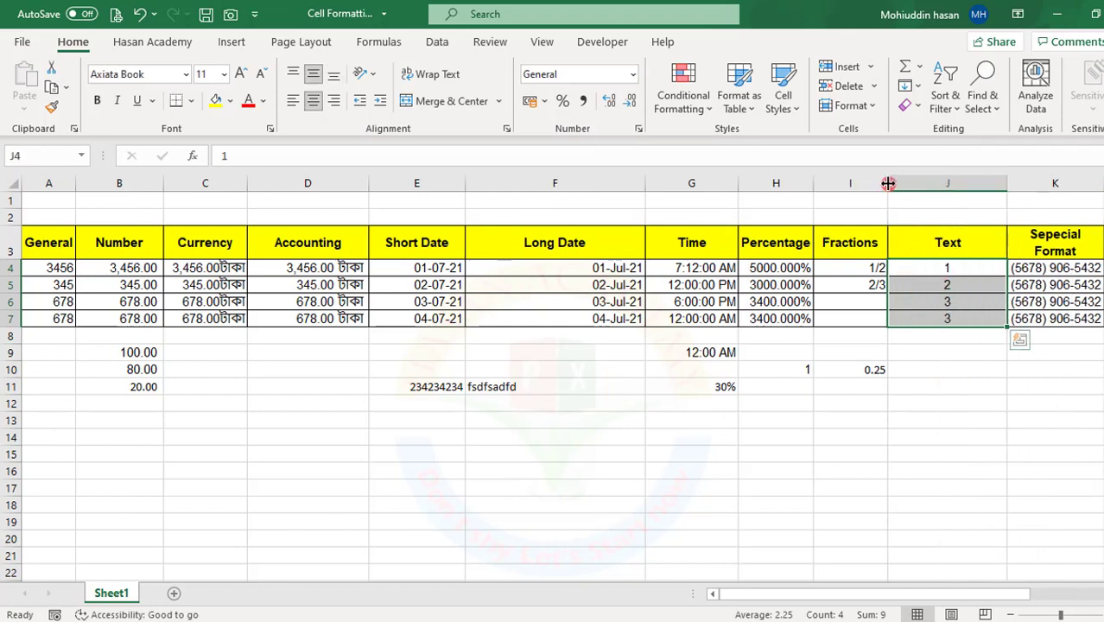
pyautogui.moveTo(884, 183); pyautogui.dragTo(636, 185)
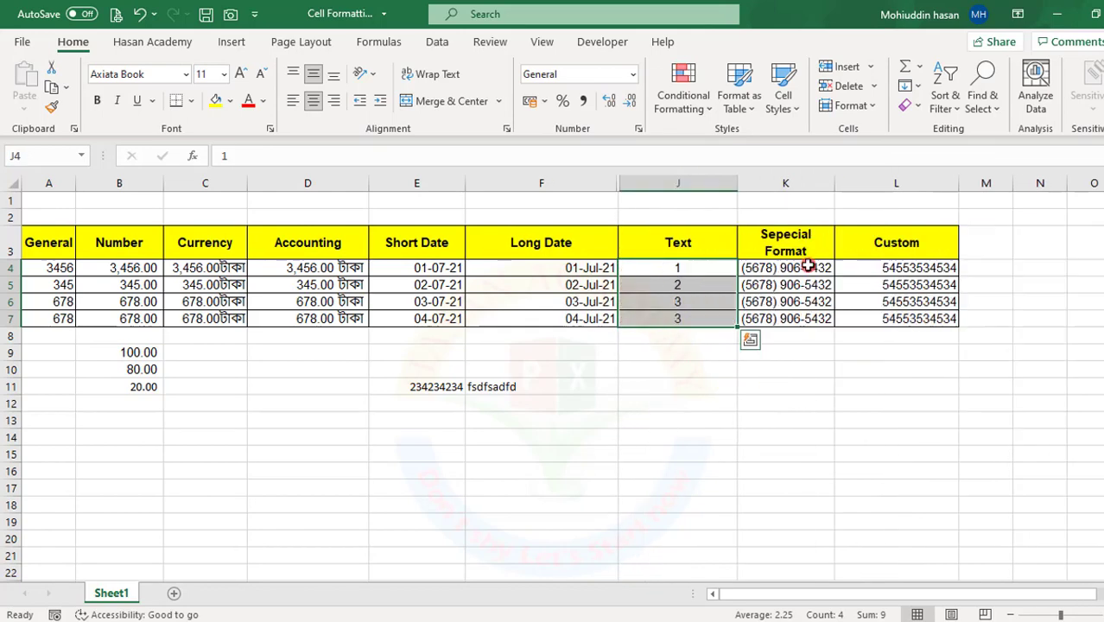
pyautogui.moveTo(736, 181); pyautogui.dragTo(860, 215)
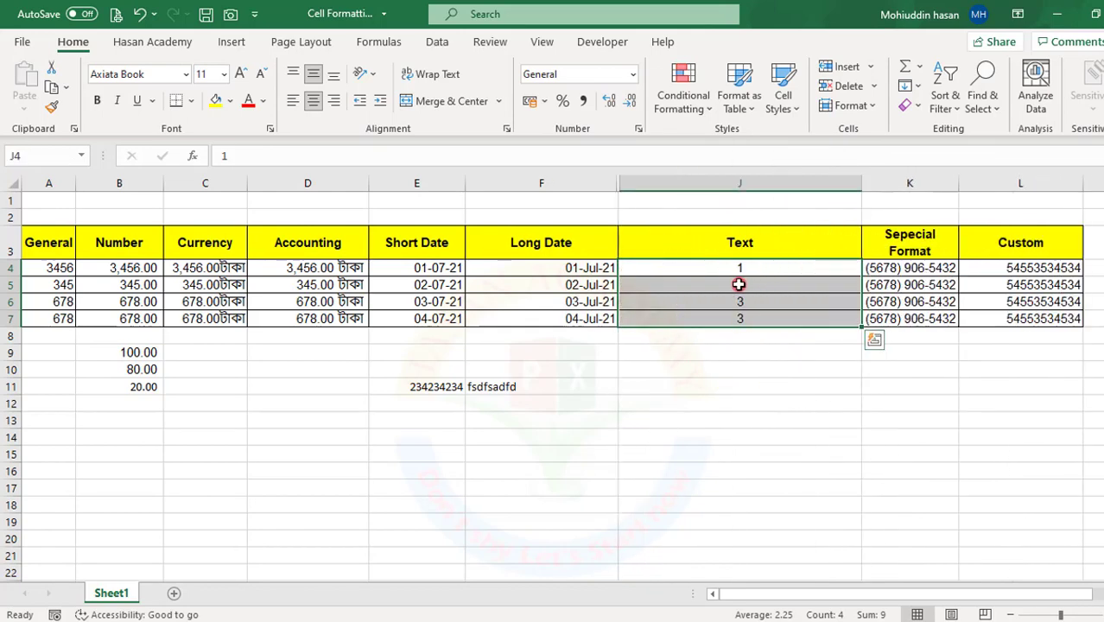
pyautogui.click(720, 279)
pyautogui.write('342342134235234234324234')
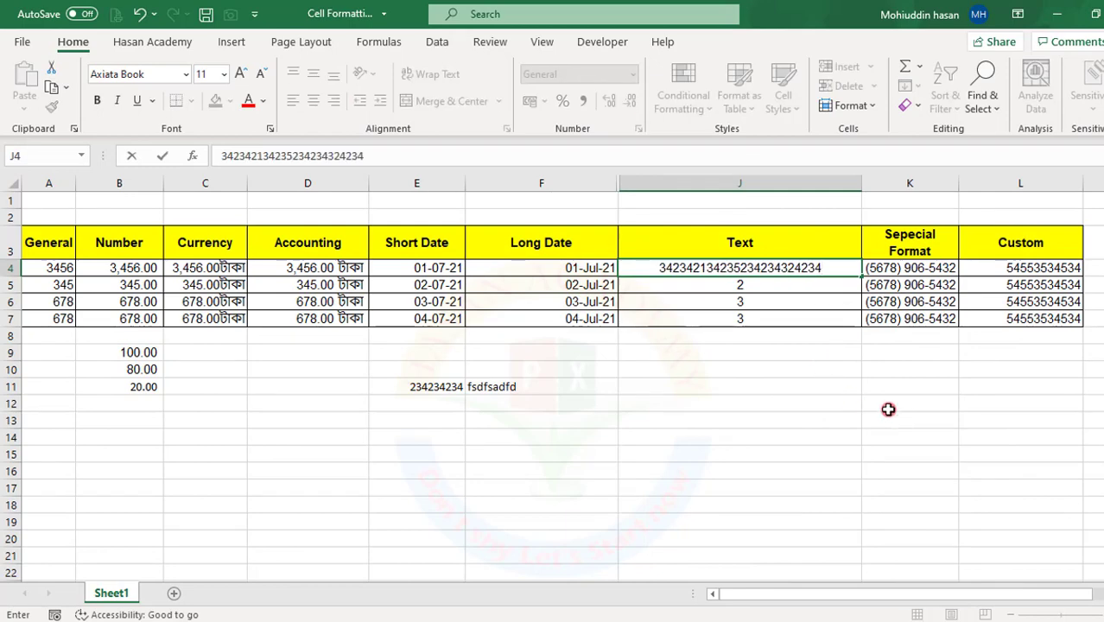
pyautogui.click(787, 370)
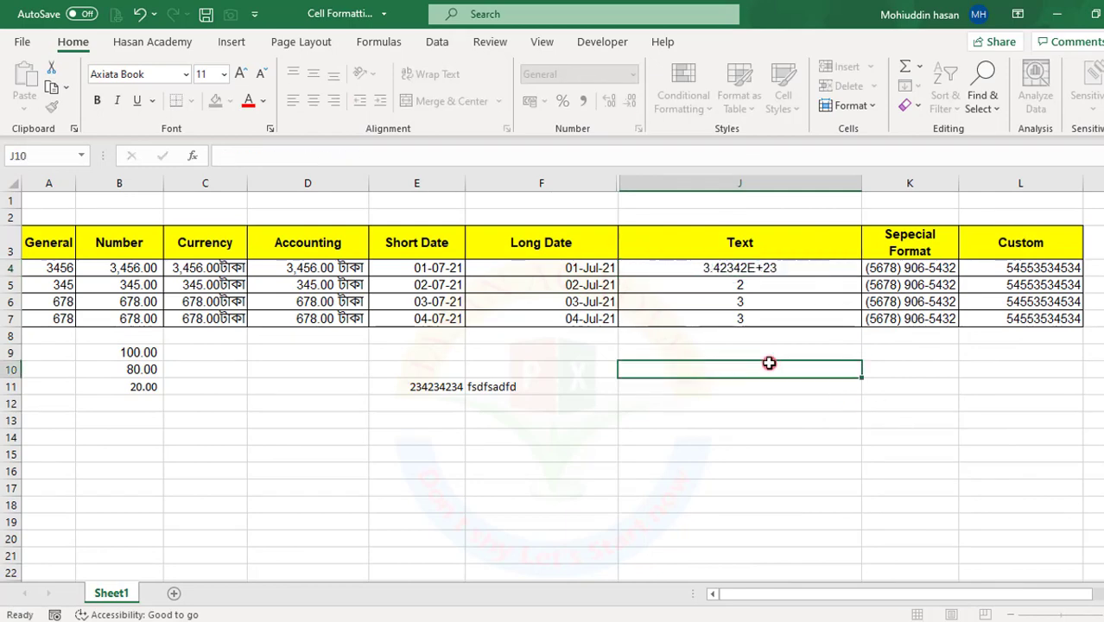
pyautogui.click(711, 268)
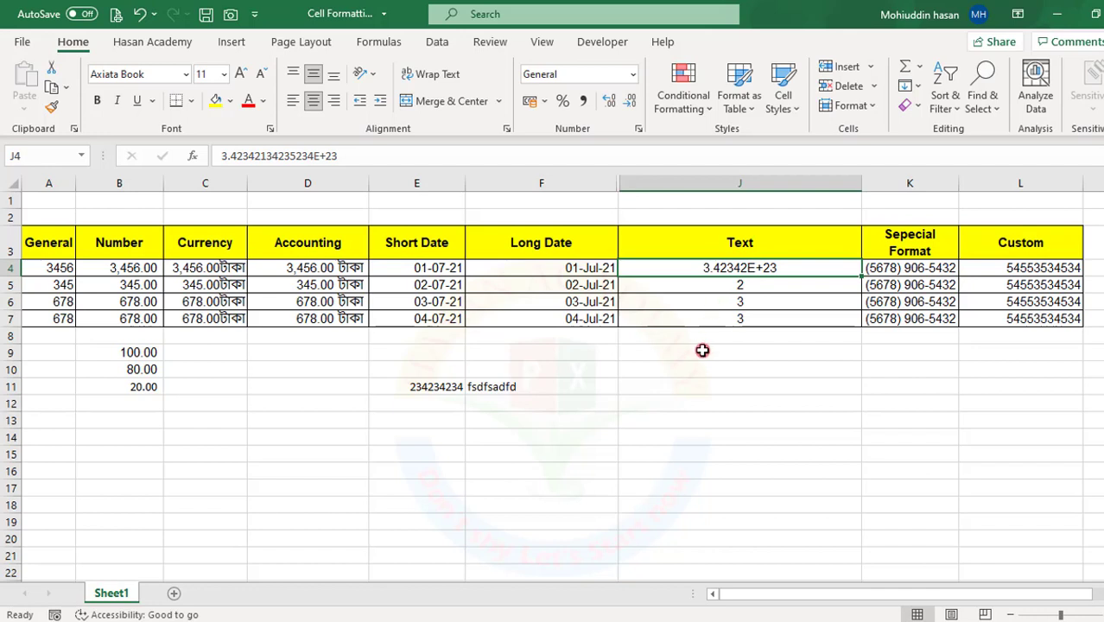
pyautogui.click(702, 338)
# Step: Format the Text column cells J4:J7 with the Text category
pyautogui.moveTo(707, 274); pyautogui.dragTo(700, 318)
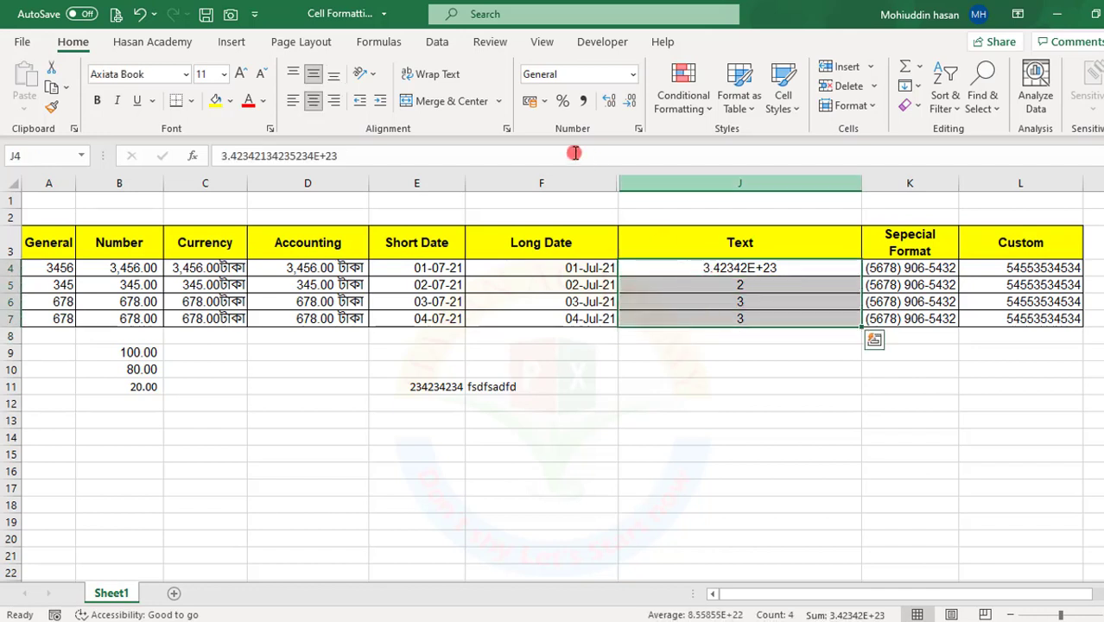
pyautogui.click(635, 76)
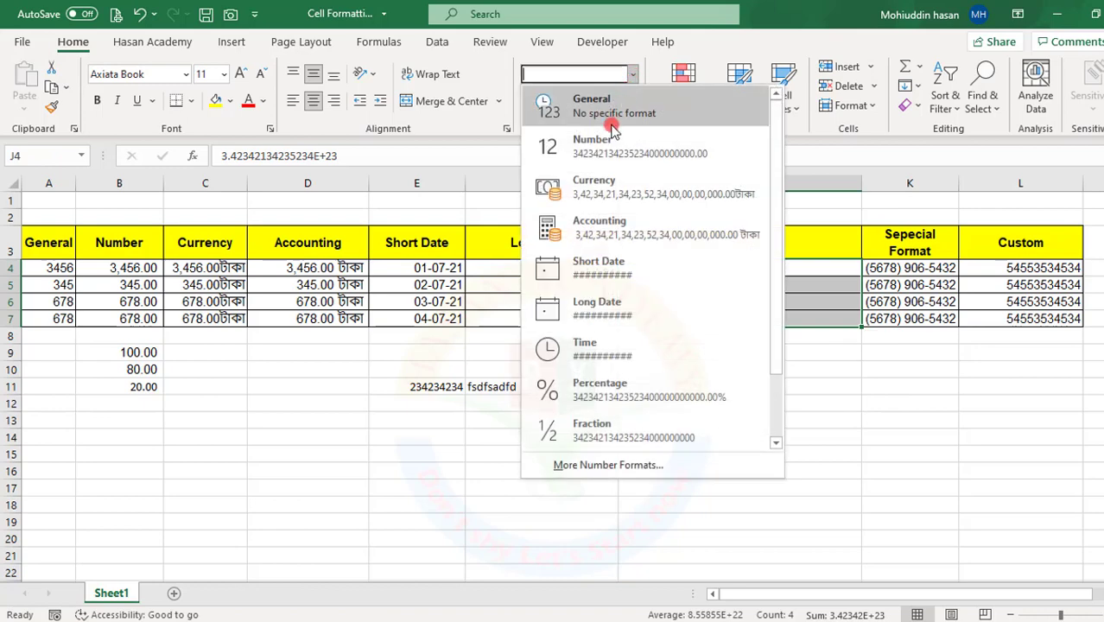
pyautogui.click(607, 465)
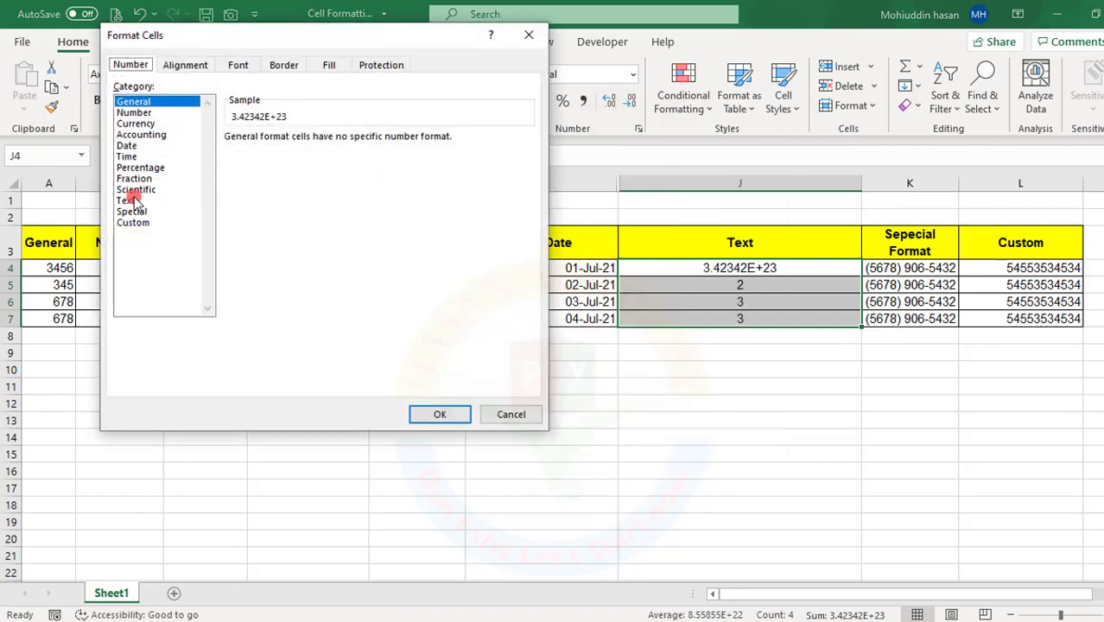
pyautogui.click(127, 200)
pyautogui.click(439, 414)
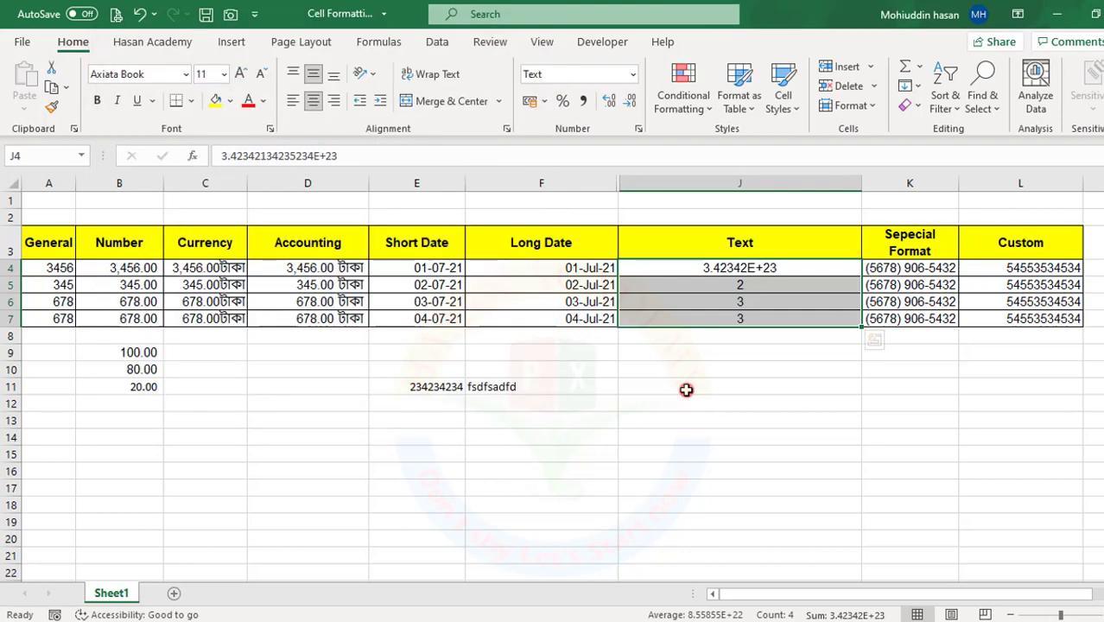
pyautogui.click(686, 390)
pyautogui.click(708, 272)
pyautogui.write('234234234234324324')
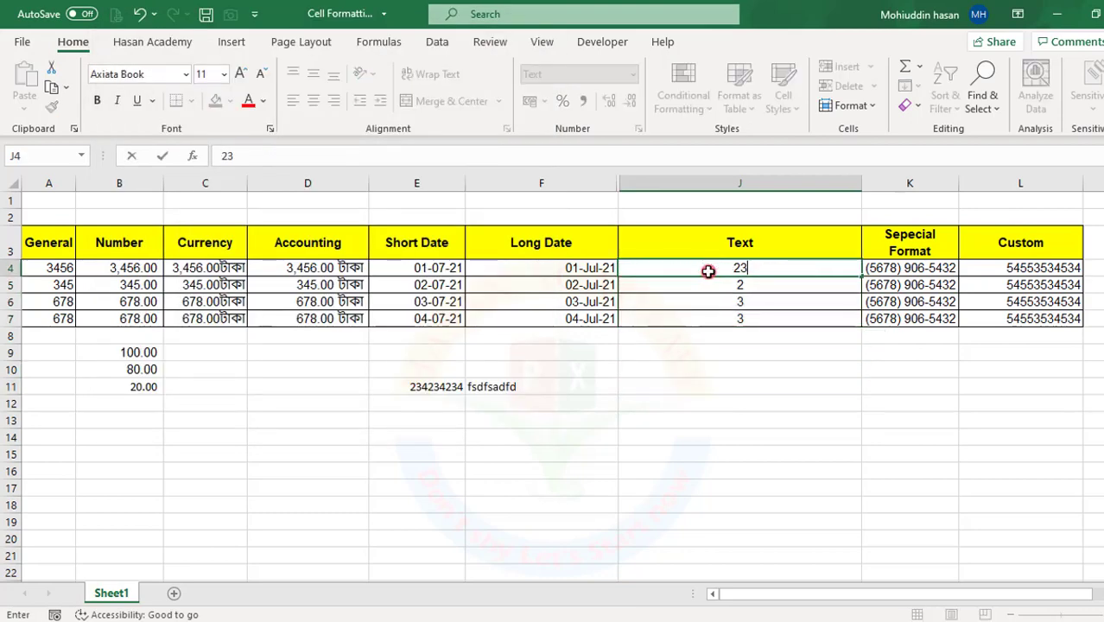
pyautogui.write('234')
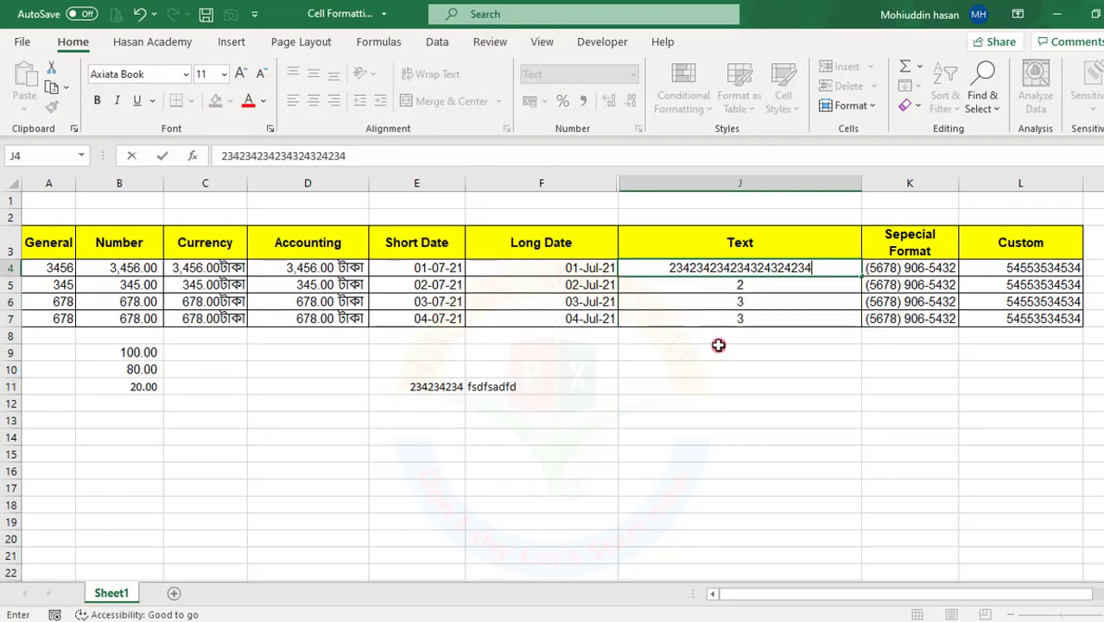
pyautogui.click(717, 341)
pyautogui.click(719, 273)
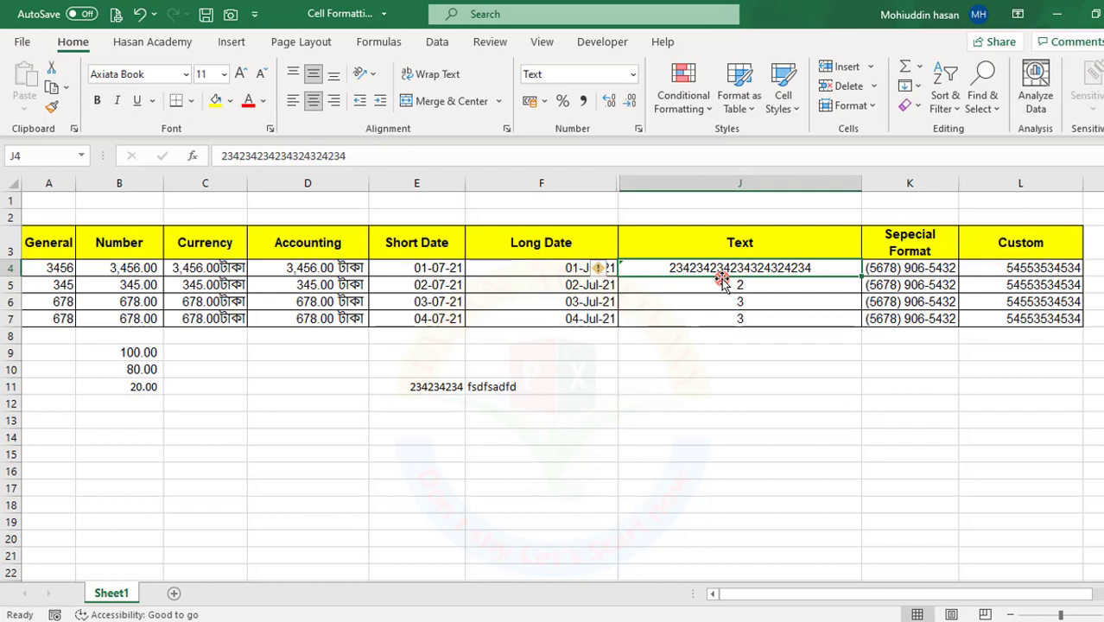
# Step: Preview the ZIP Code, ZIP Code + 4 and Phone Number types of the Special format for cells K4:K7
pyautogui.click(867, 350)
pyautogui.moveTo(902, 269); pyautogui.dragTo(902, 317)
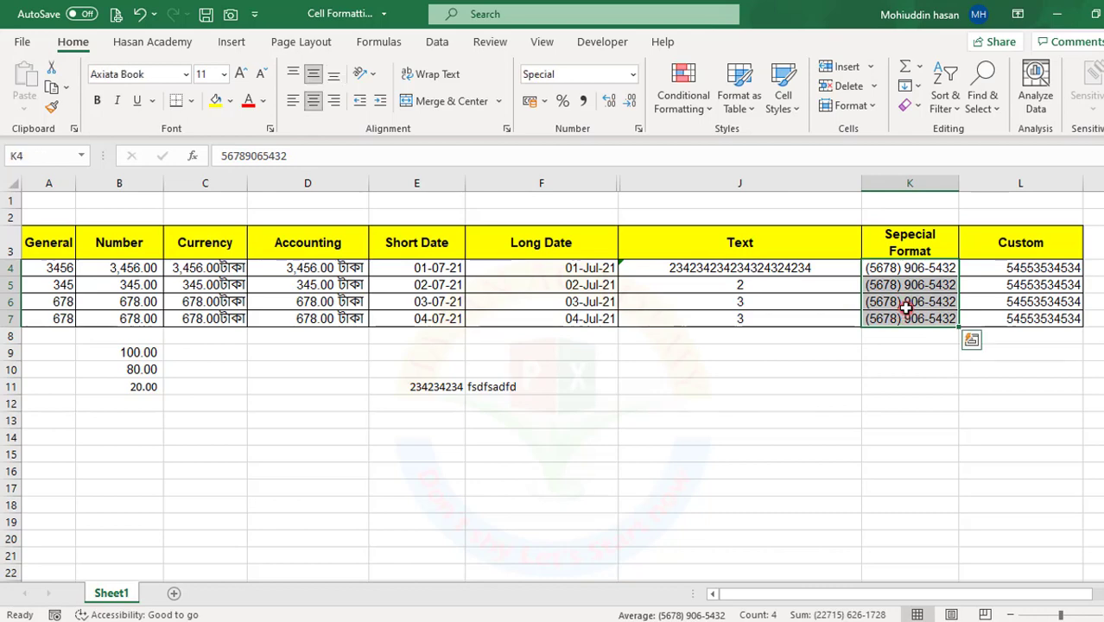
pyautogui.click(636, 129)
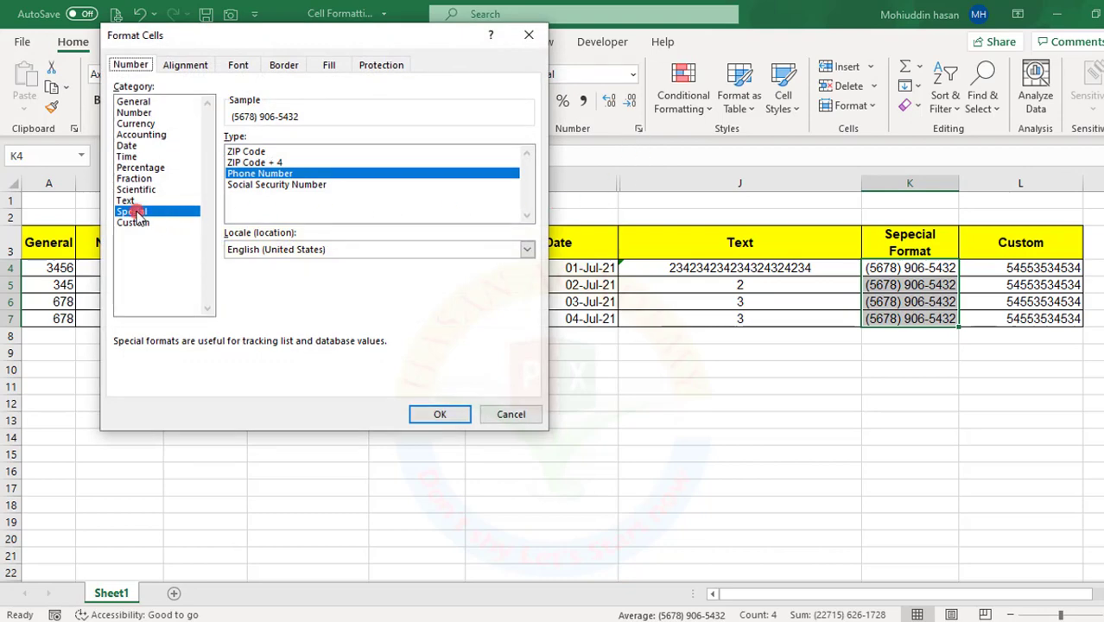
pyautogui.click(256, 152)
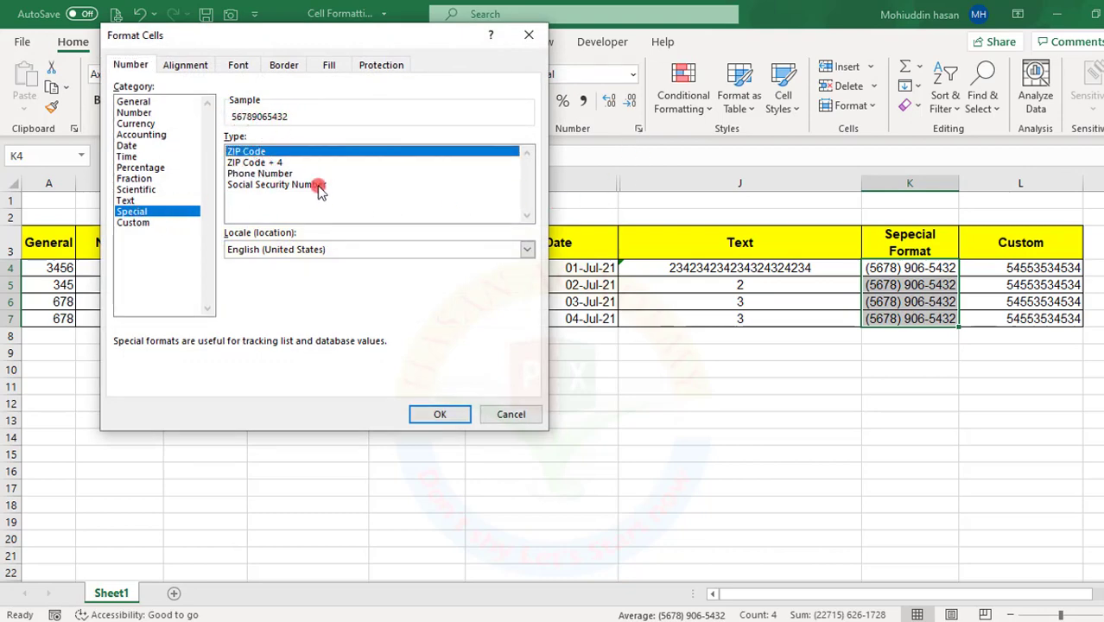
pyautogui.click(252, 162)
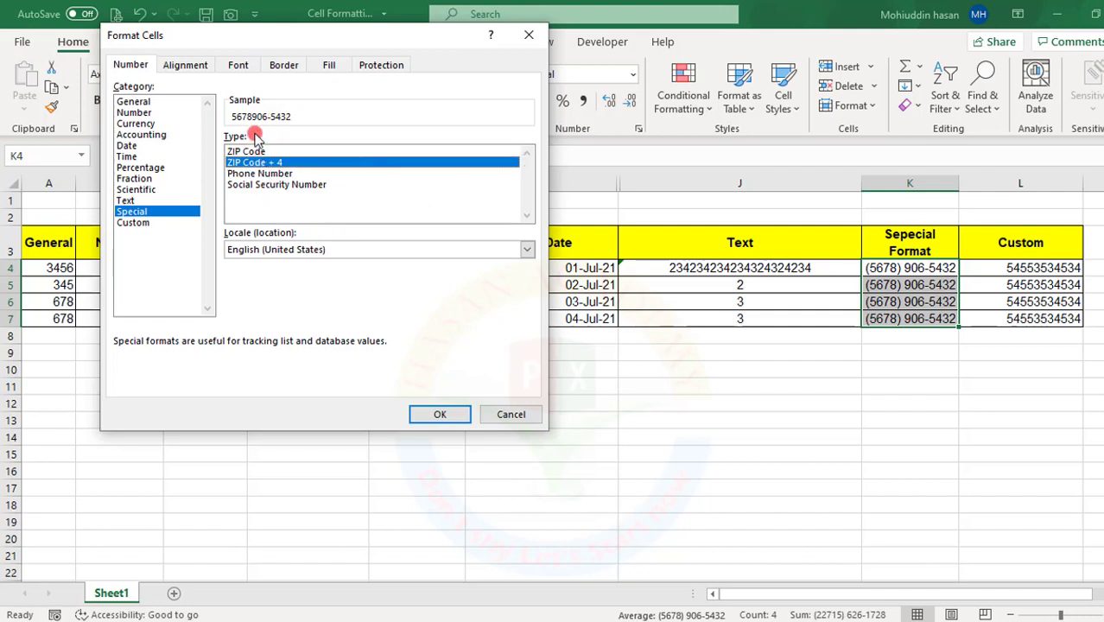
pyautogui.click(263, 173)
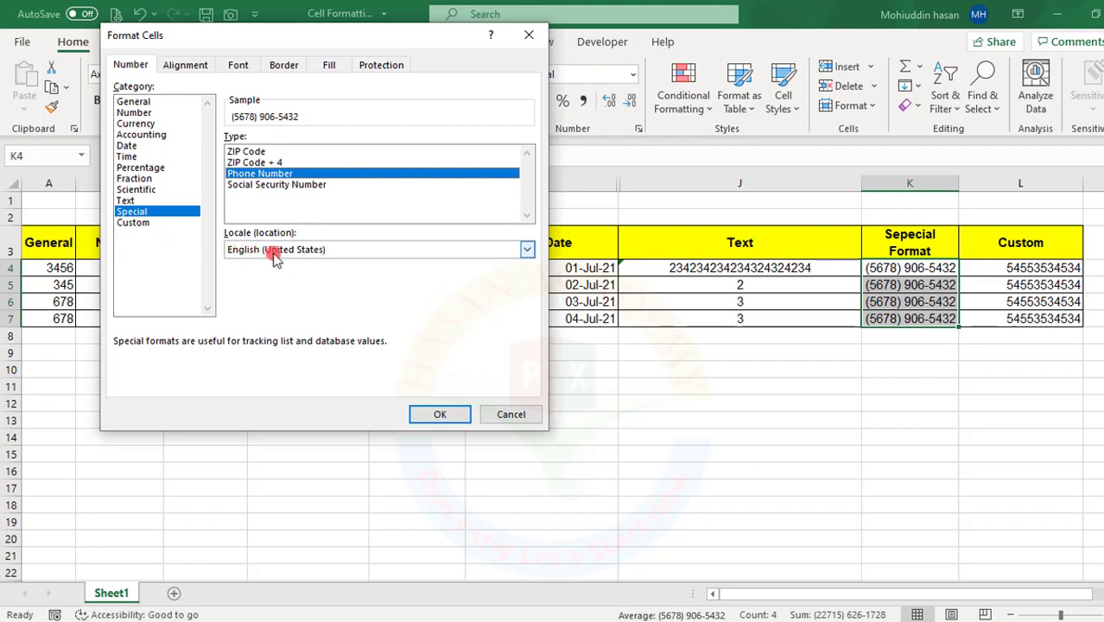
# Step: Set the Special format's locale to Bangla (Bangladesh) and apply it to cells K4:K7
pyautogui.click(529, 250)
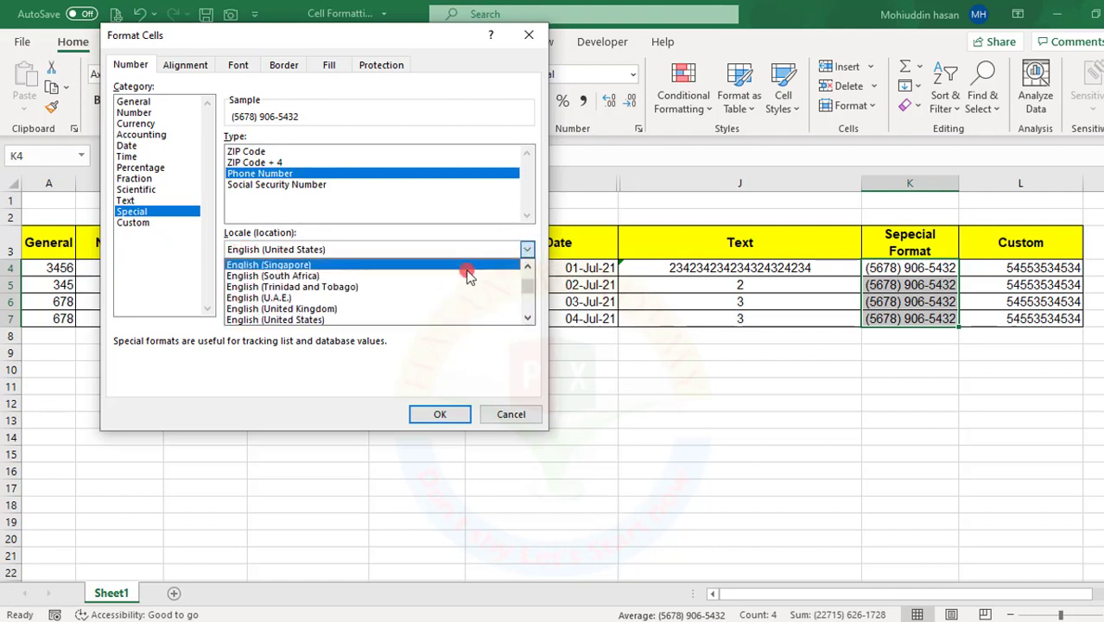
pyautogui.scroll(2, 367, 288)
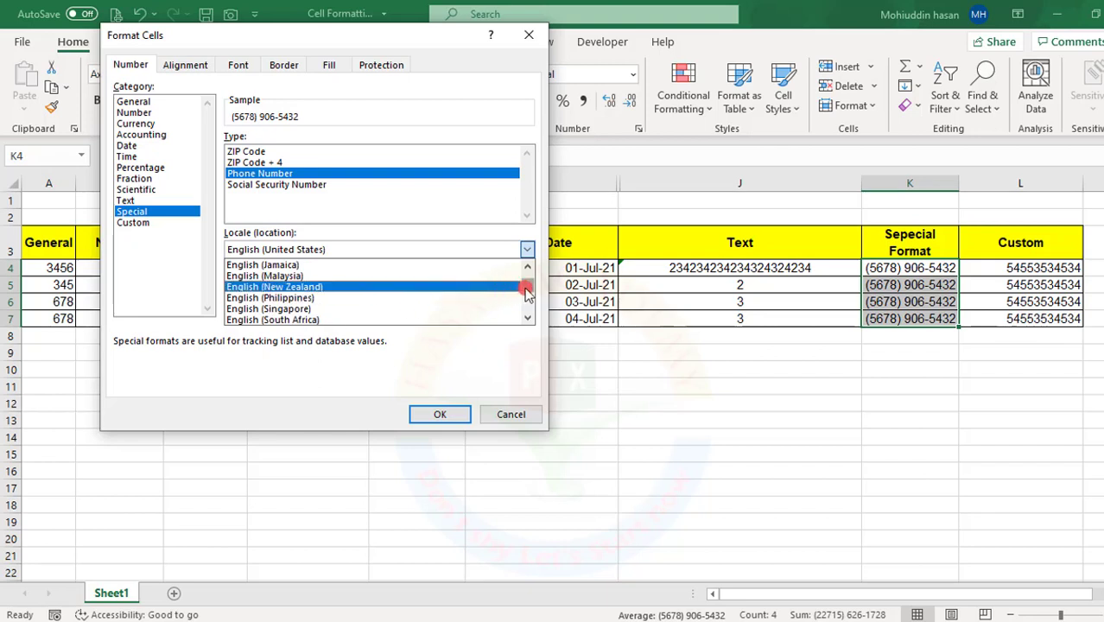
pyautogui.moveTo(525, 286); pyautogui.dragTo(525, 275)
pyautogui.scroll(-1, 354, 308)
pyautogui.scroll(-3, 352, 307)
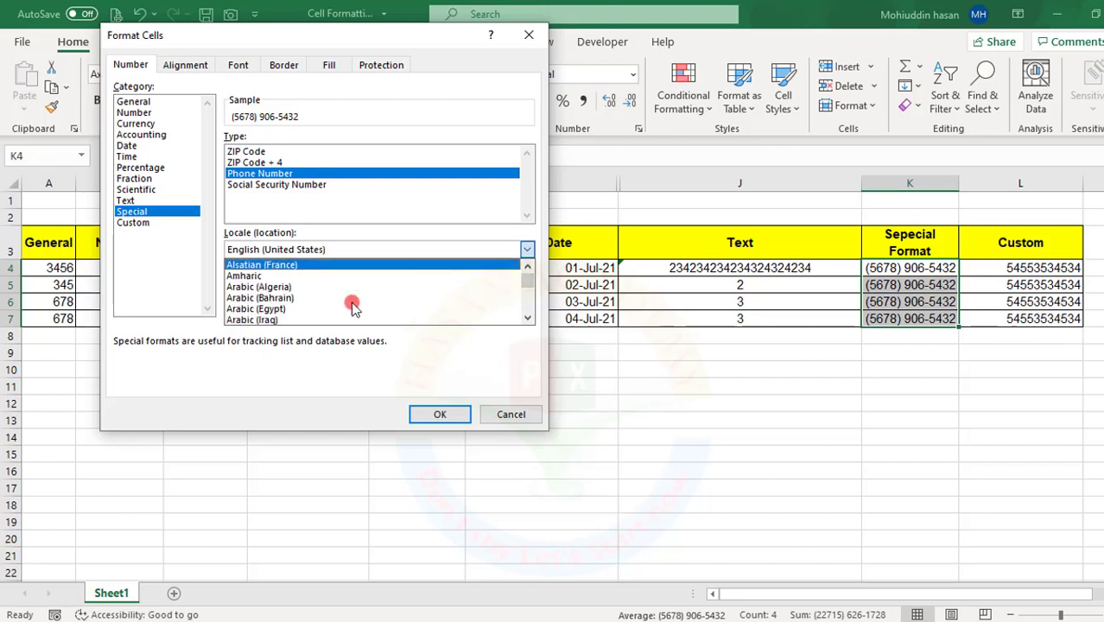
pyautogui.scroll(-3, 346, 311)
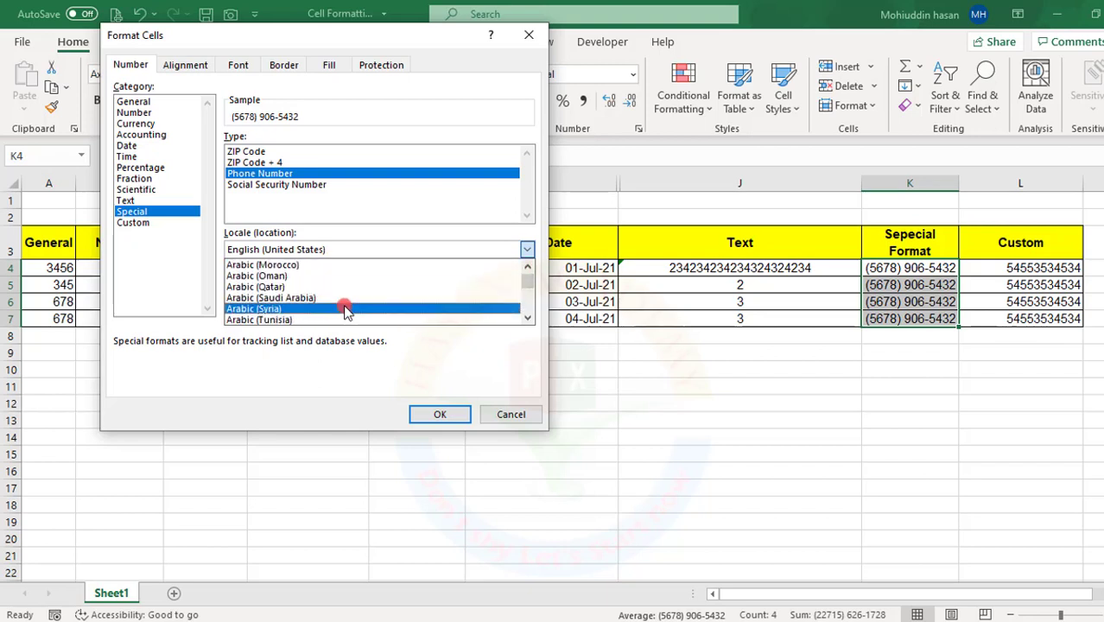
pyautogui.scroll(-1, 342, 310)
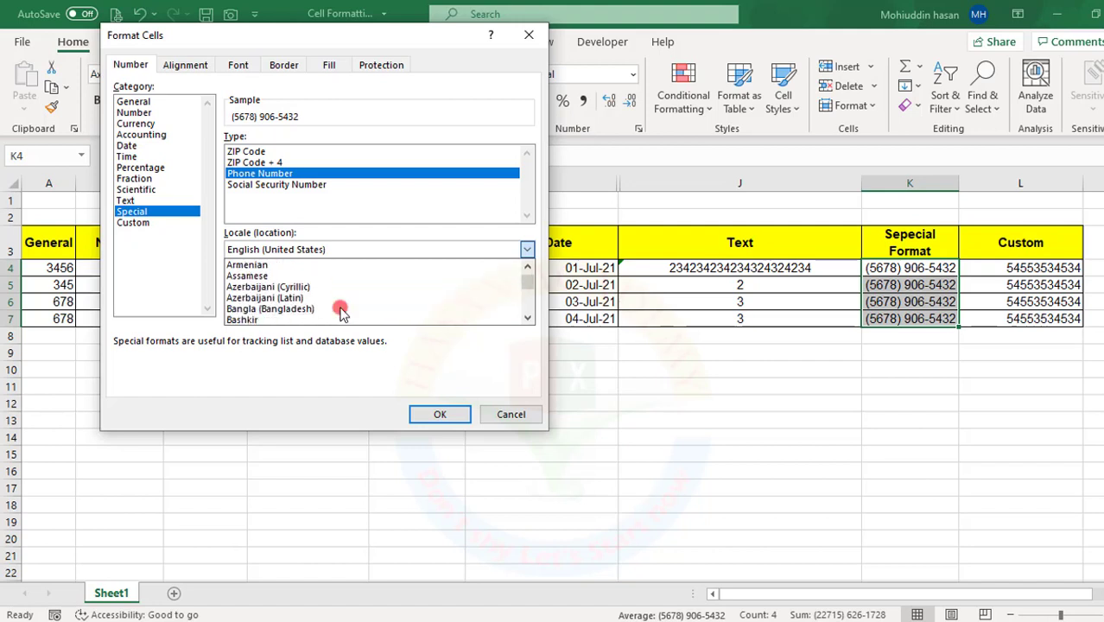
pyautogui.click(309, 309)
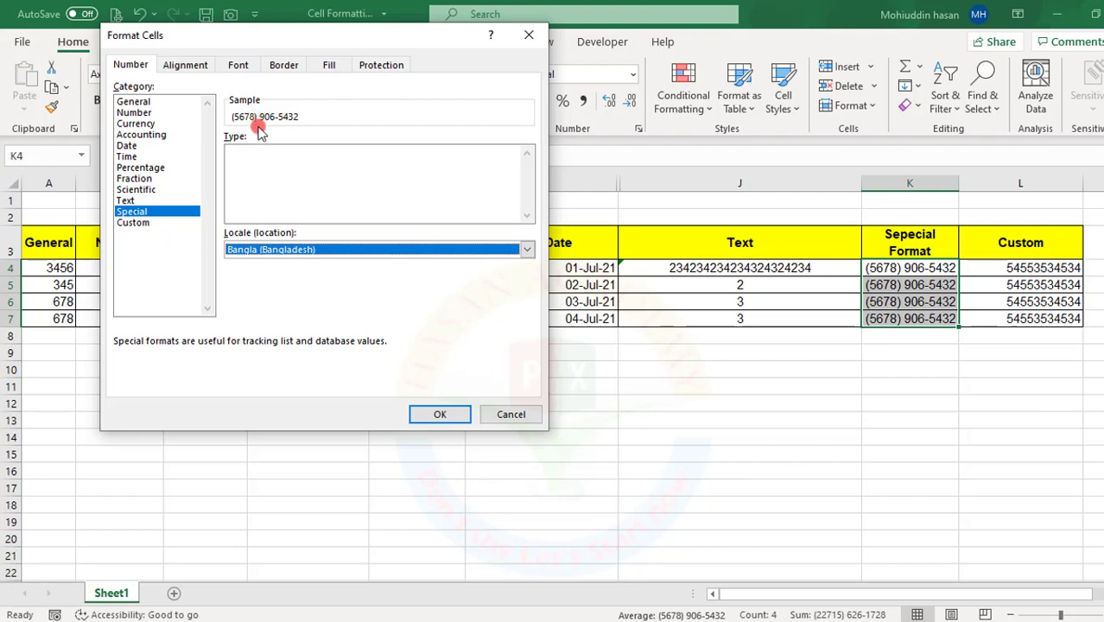
pyautogui.click(416, 411)
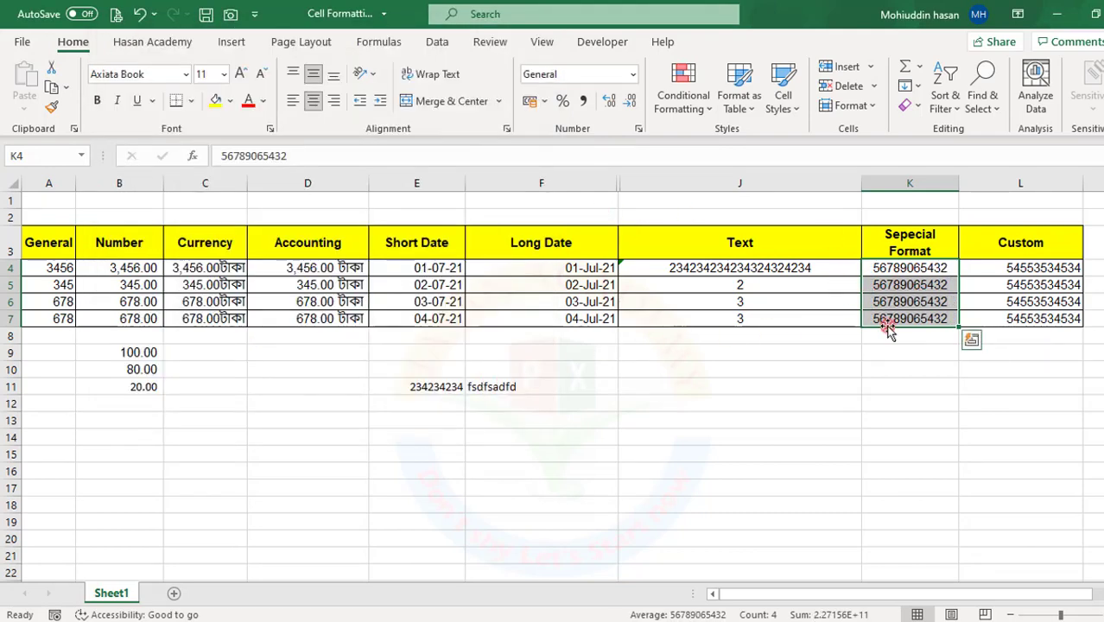
# Step: Choose the Special category for K4:K7 again with the locale English (United States)
pyautogui.click(637, 128)
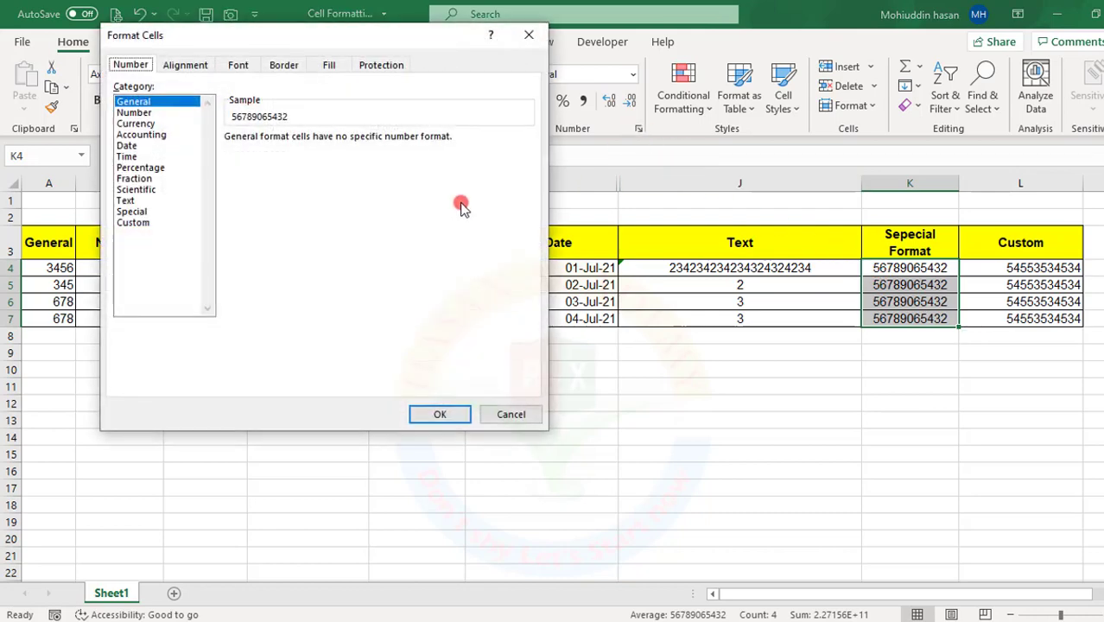
pyautogui.click(130, 211)
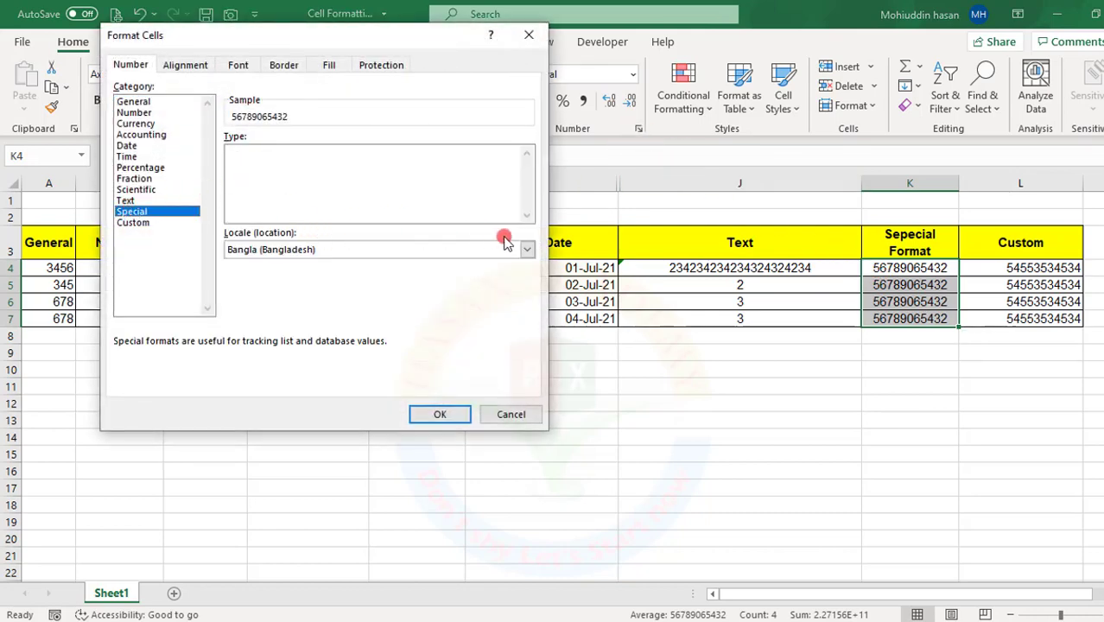
pyautogui.click(526, 249)
pyautogui.scroll(-1, 320, 292)
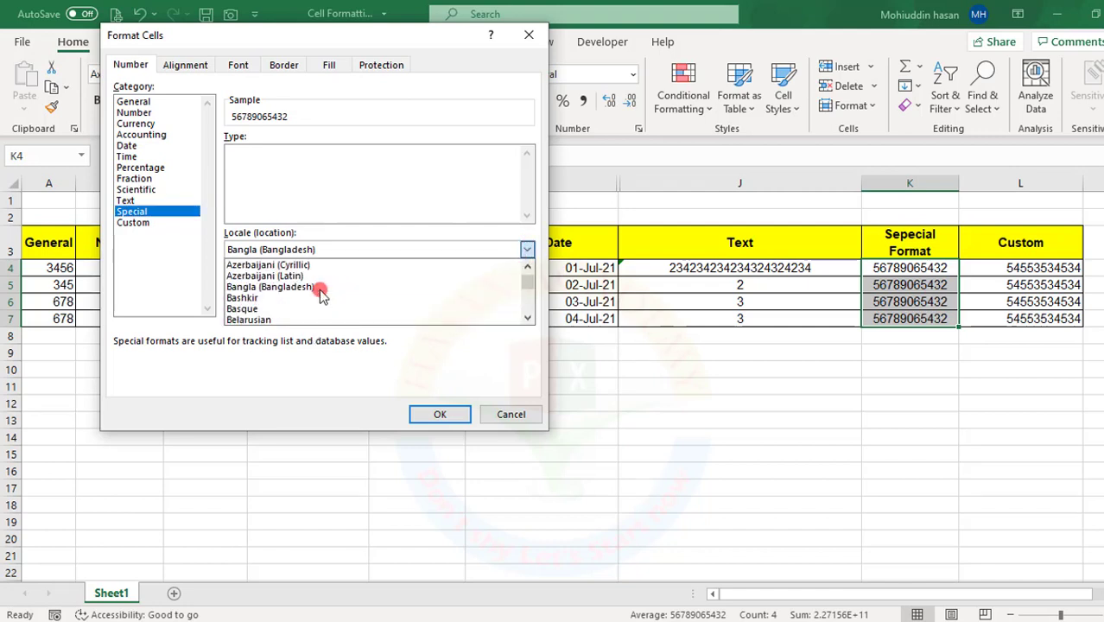
pyautogui.scroll(-3, 320, 294)
pyautogui.scroll(-7, 318, 295)
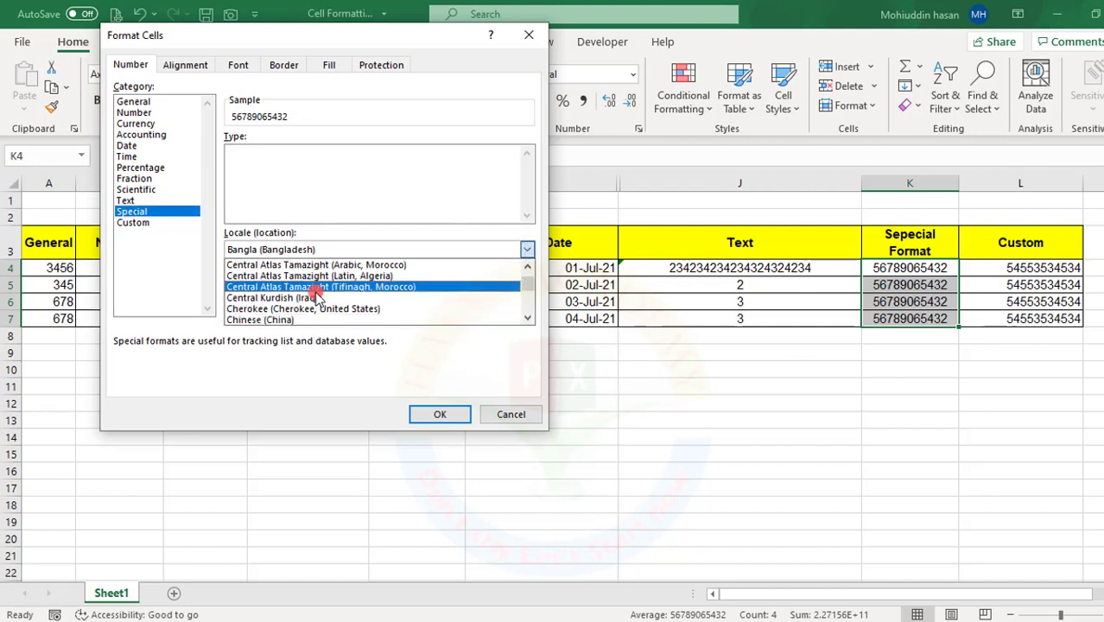
pyautogui.scroll(-3, 316, 296)
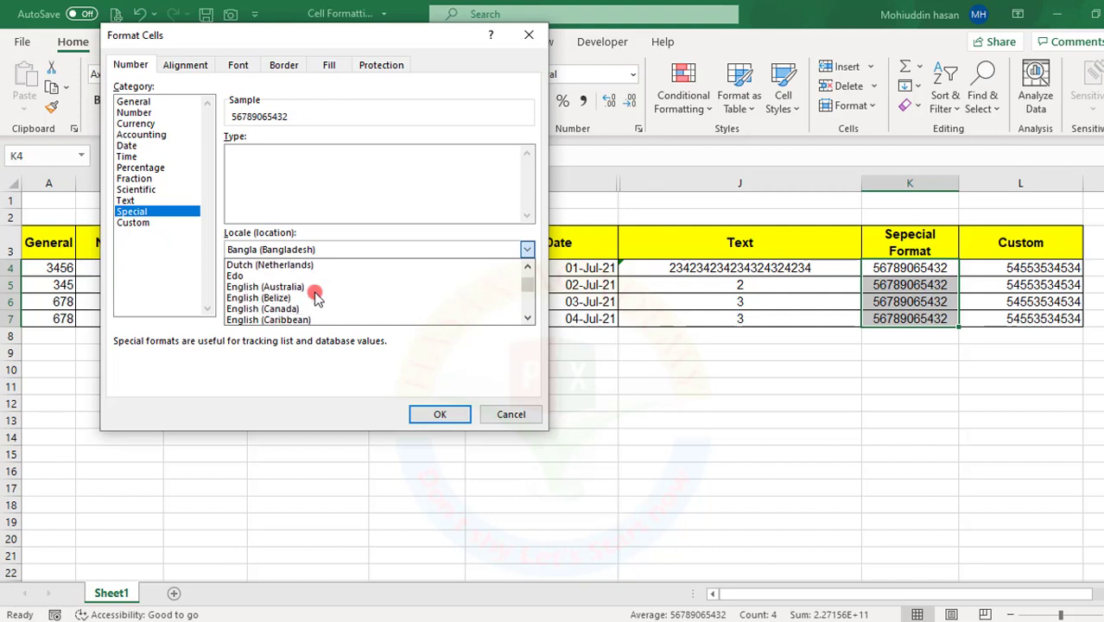
pyautogui.scroll(1, 303, 278)
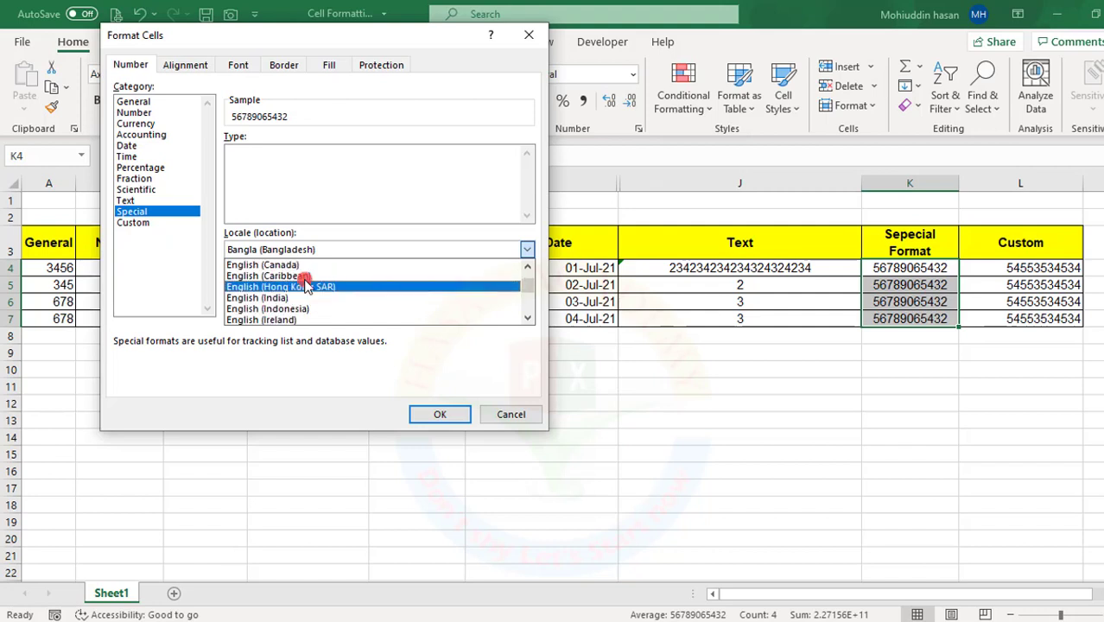
pyautogui.scroll(-2, 303, 286)
pyautogui.scroll(-3, 303, 286)
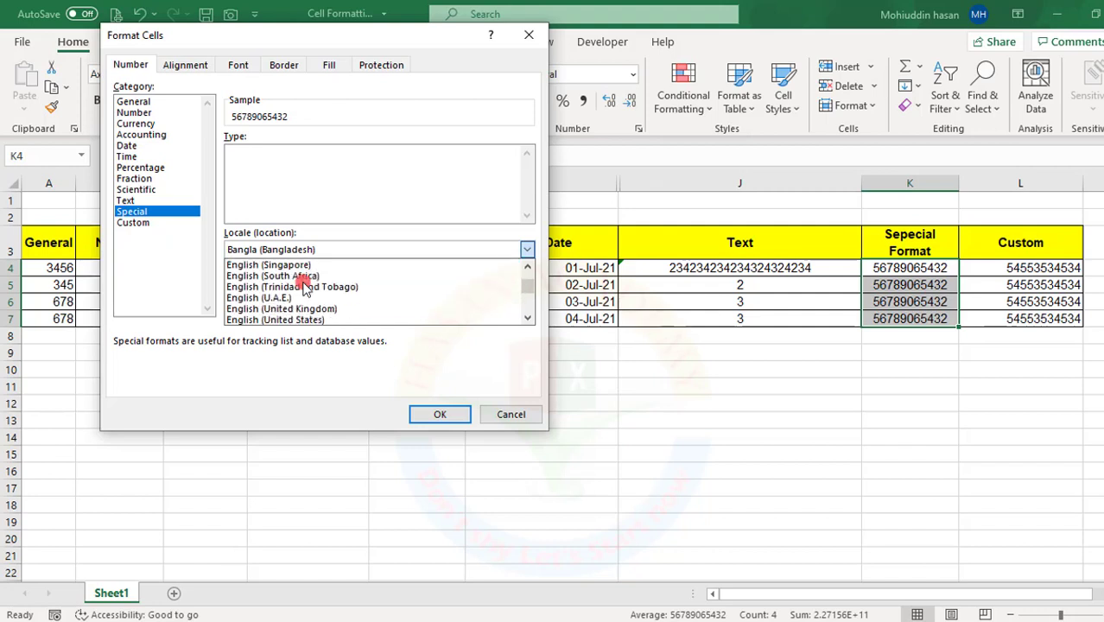
pyautogui.click(313, 320)
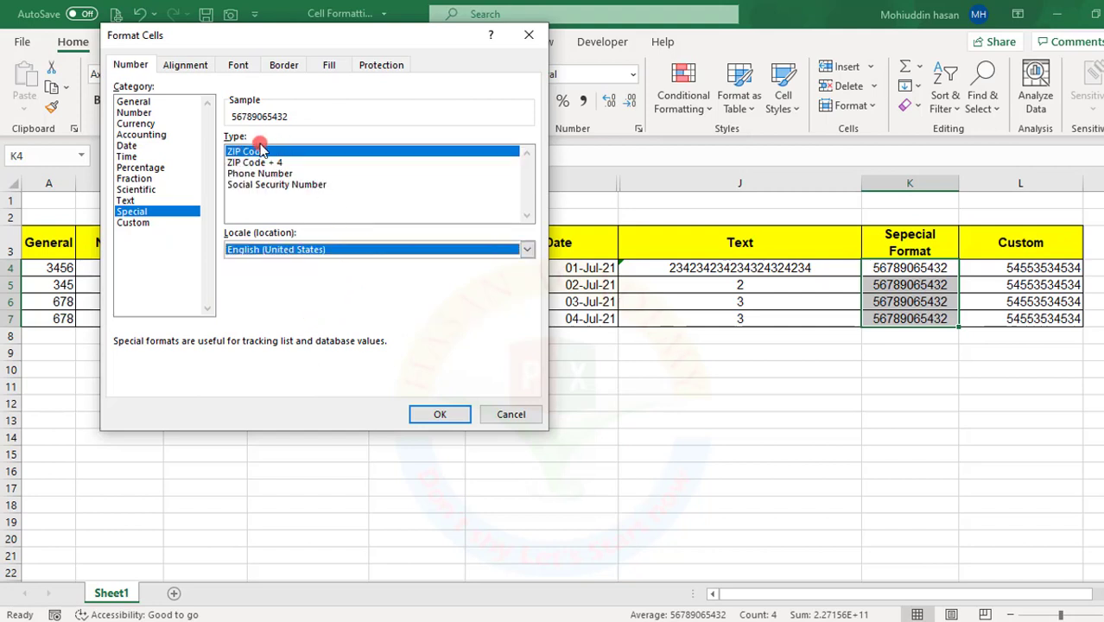
# Step: Preview the Phone Number type, and apply the Social Security Number type to cells K4:K7
pyautogui.click(256, 176)
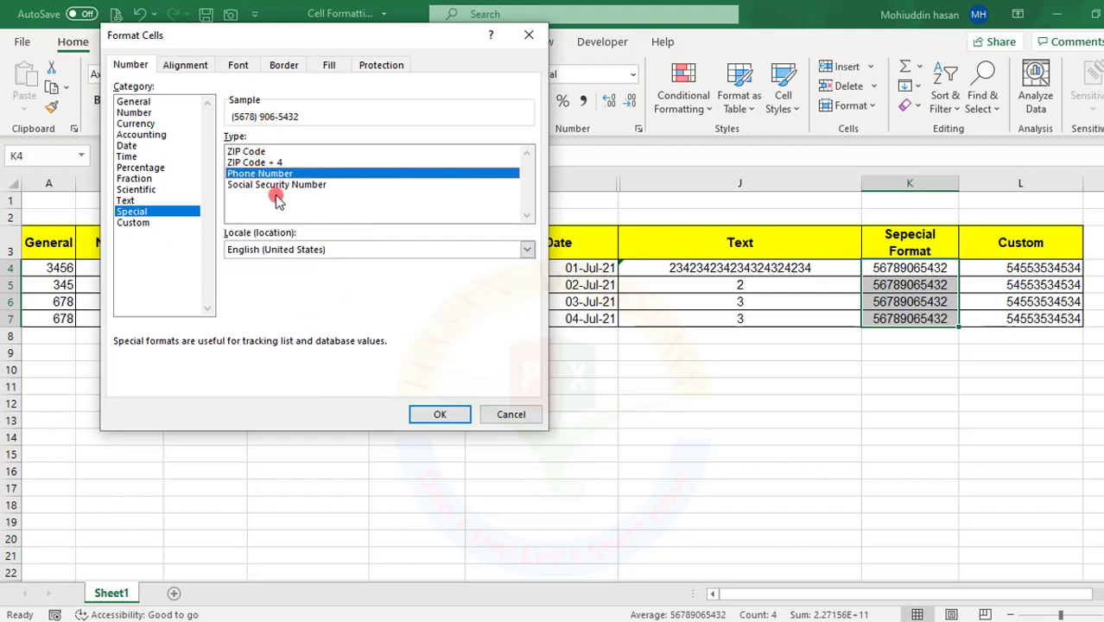
pyautogui.click(274, 185)
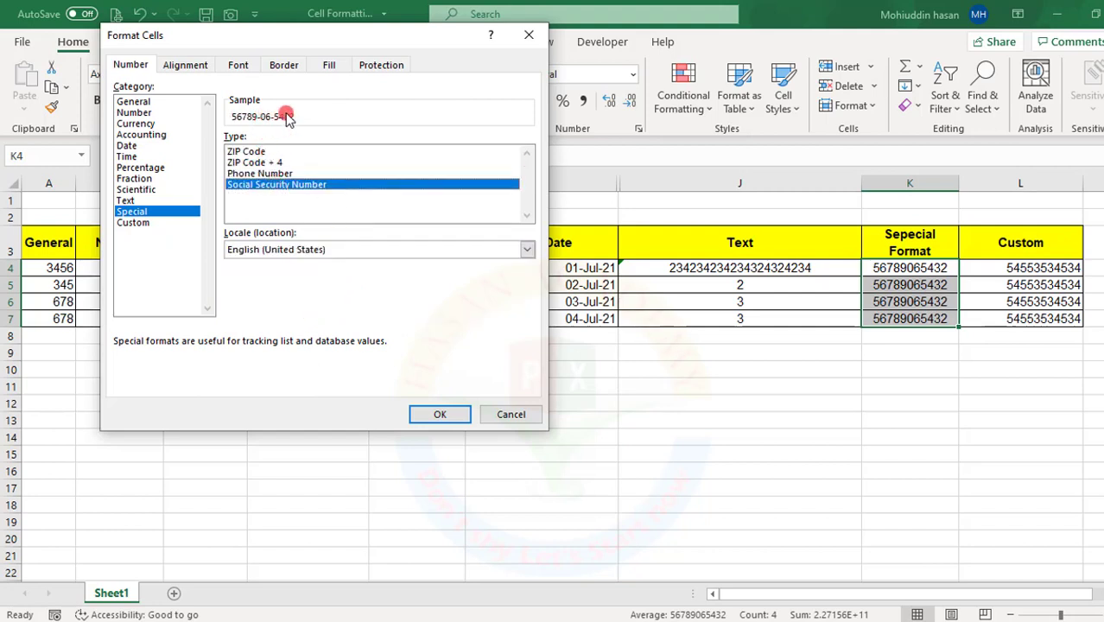
pyautogui.click(422, 412)
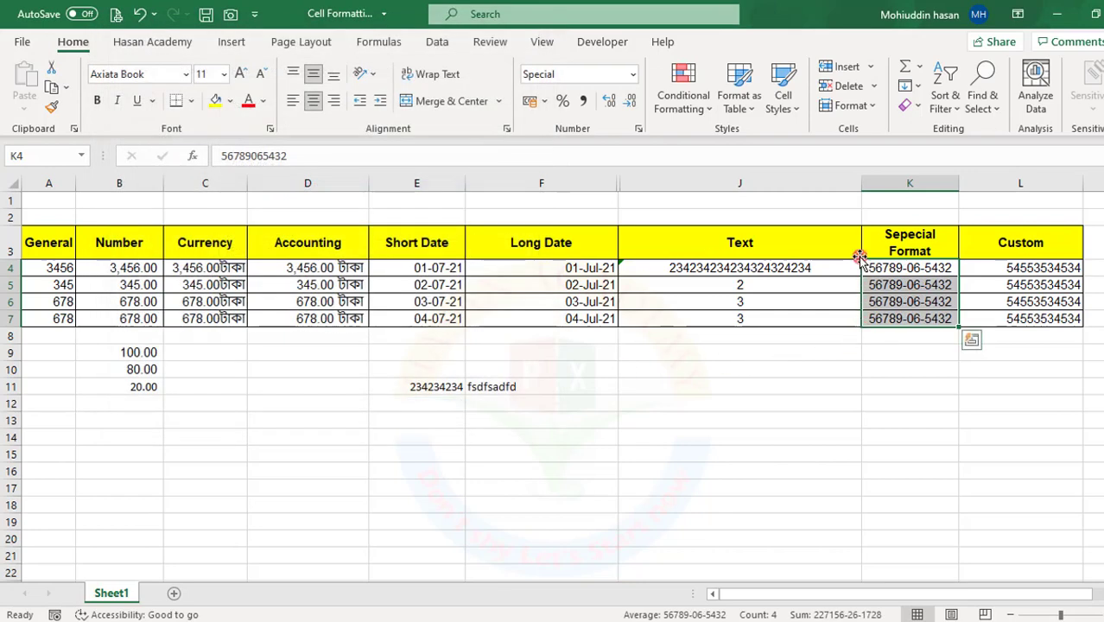
pyautogui.click(854, 356)
pyautogui.click(899, 273)
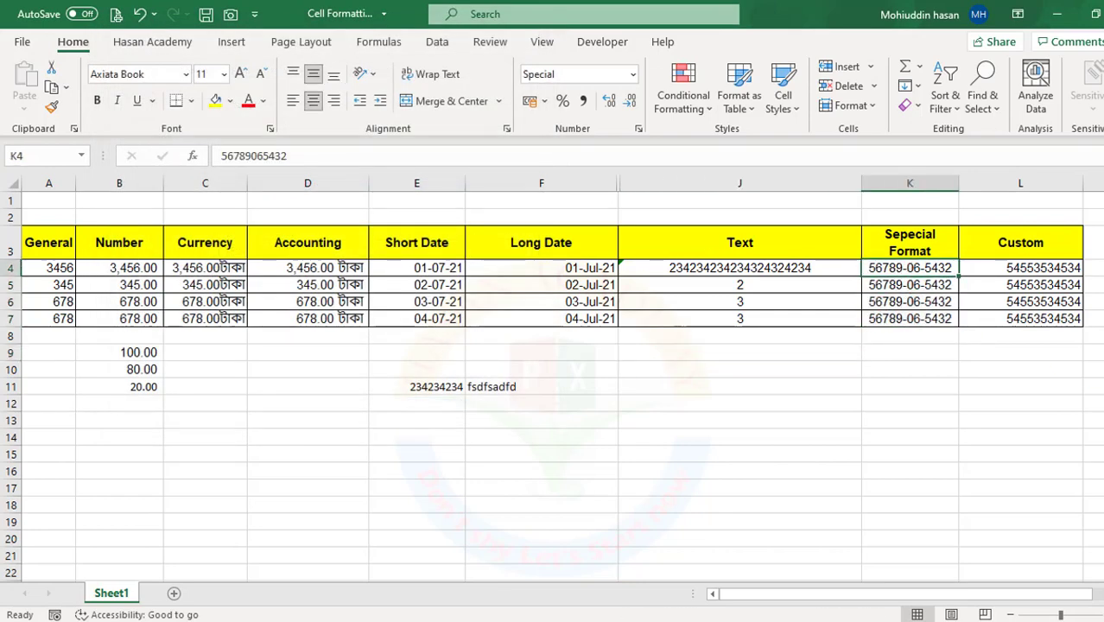
# Step: Review the format codes offered by the Custom category for cells L4:L7 in the Custom column, and leave without applying any
pyautogui.press('Right')
pyautogui.press('Right')
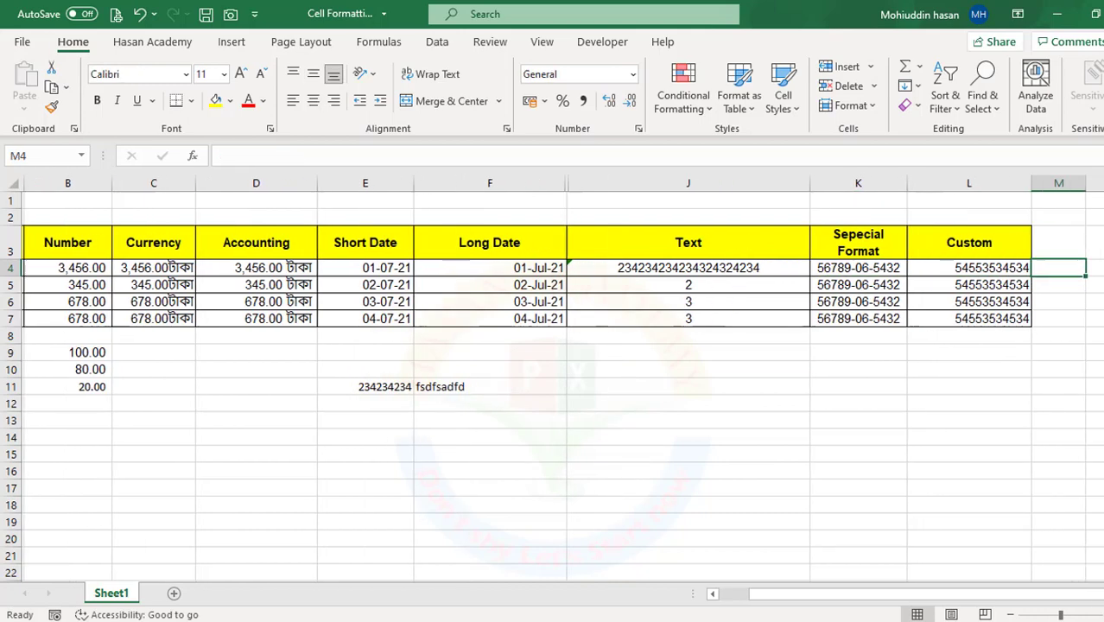
pyautogui.press('Right')
pyautogui.press('Left')
pyautogui.press('Left')
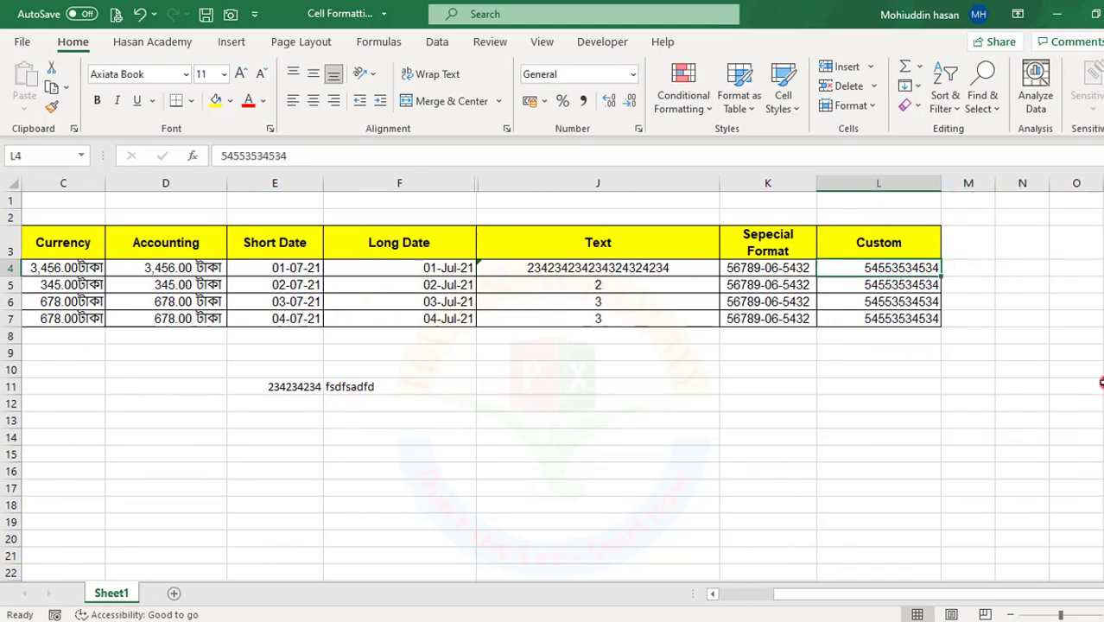
pyautogui.click(875, 387)
pyautogui.moveTo(851, 266); pyautogui.dragTo(858, 318)
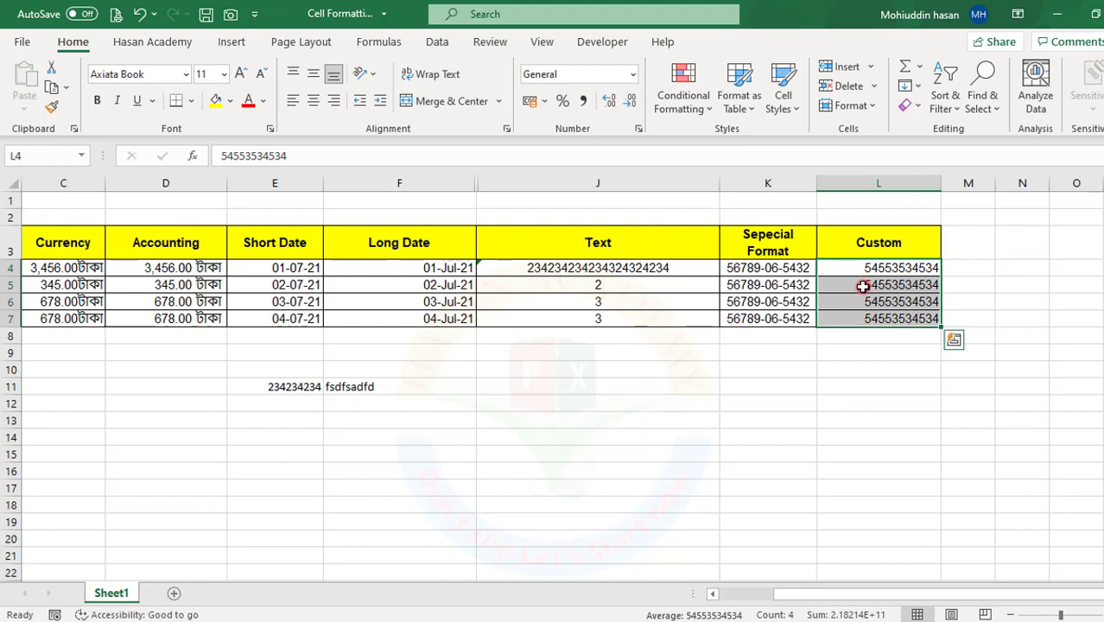
pyautogui.click(636, 129)
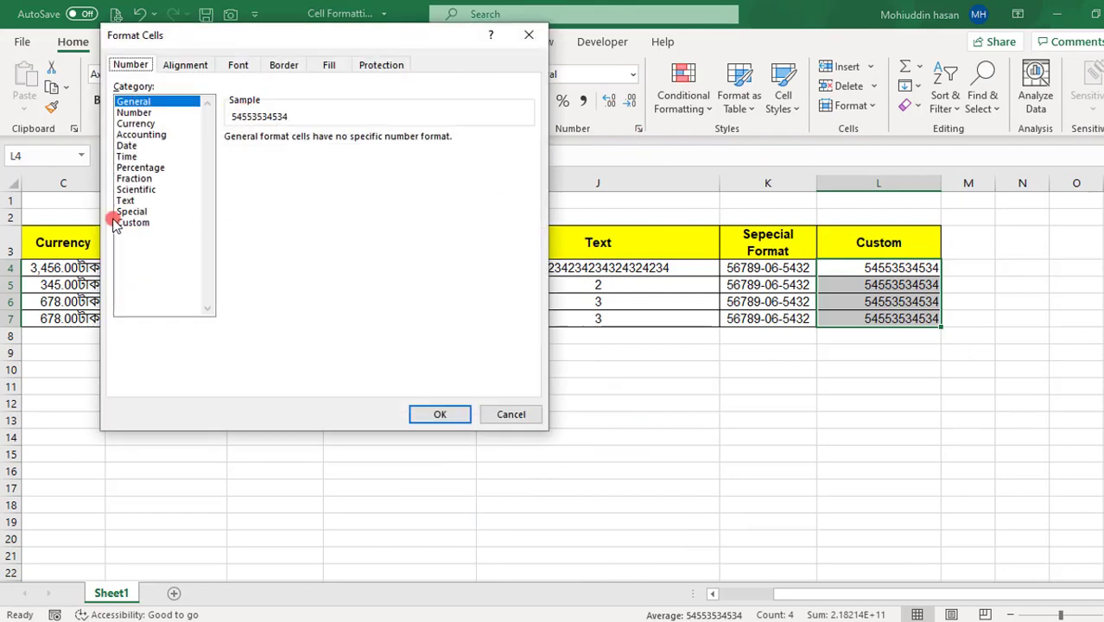
pyautogui.click(125, 221)
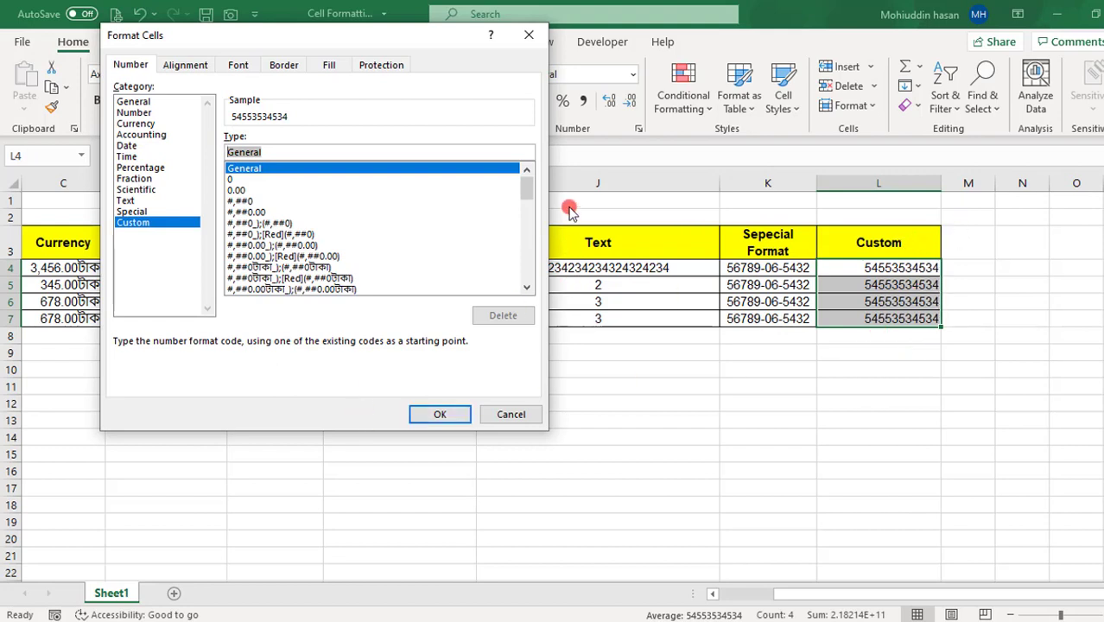
pyautogui.moveTo(520, 185); pyautogui.dragTo(513, 291)
pyautogui.click(506, 412)
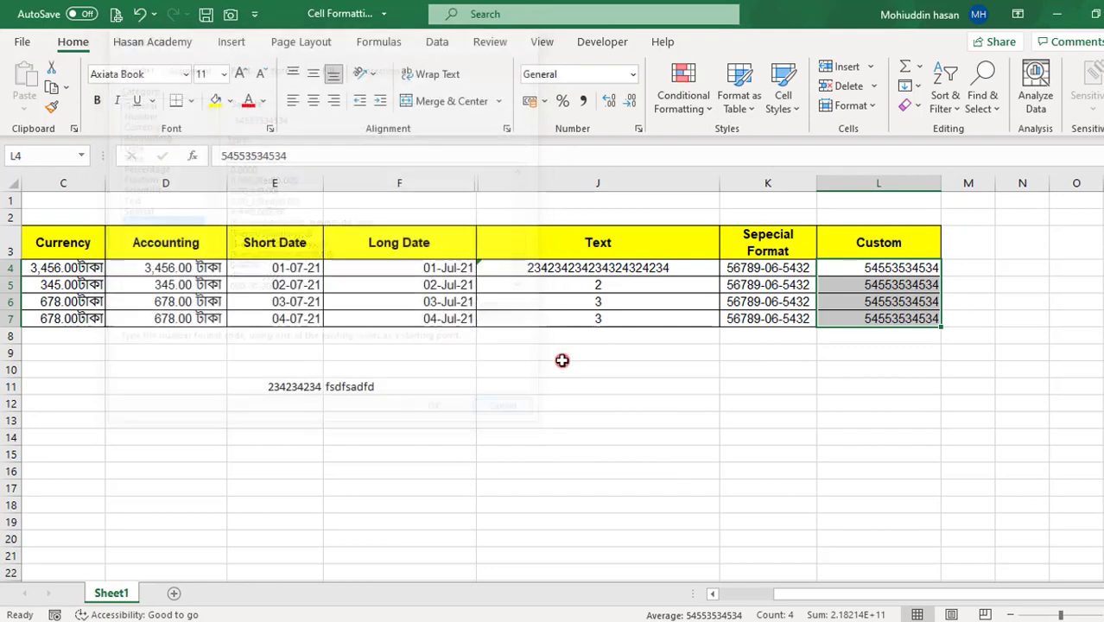